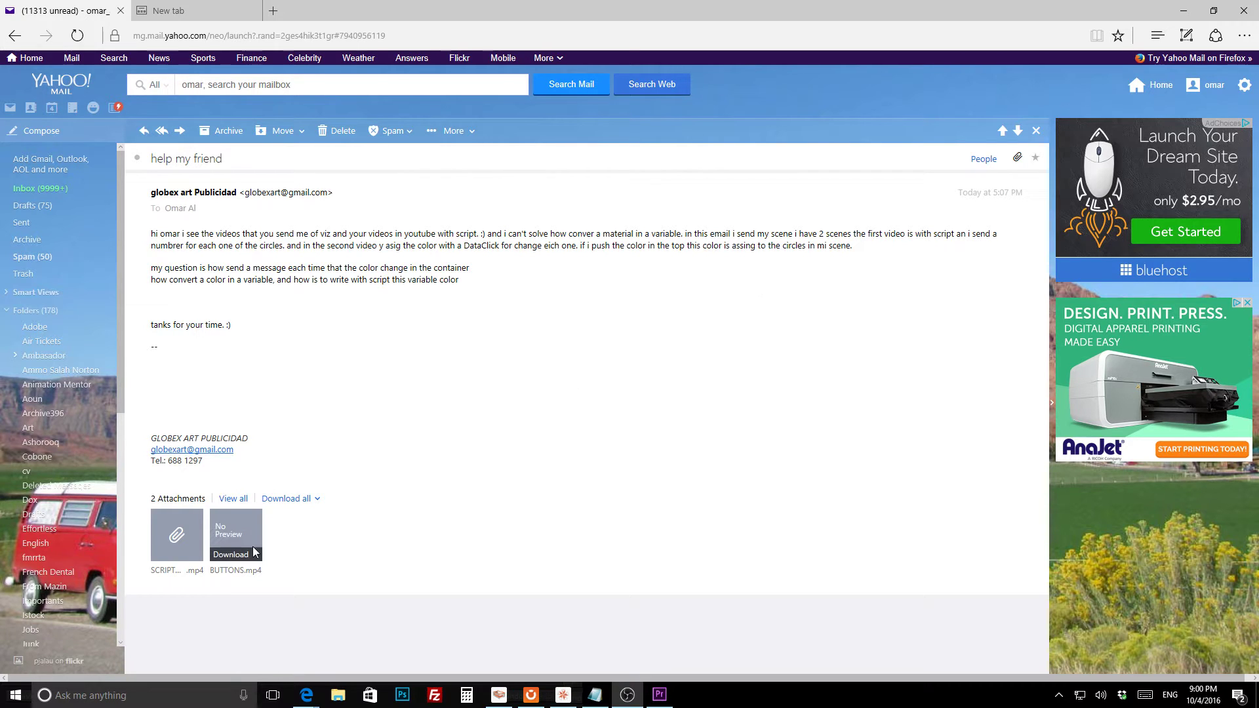
# - Download the BUTTONS.mp4 attachment from the "help my friend" email, watch the video and close the player
pyautogui.moveTo(223, 565)
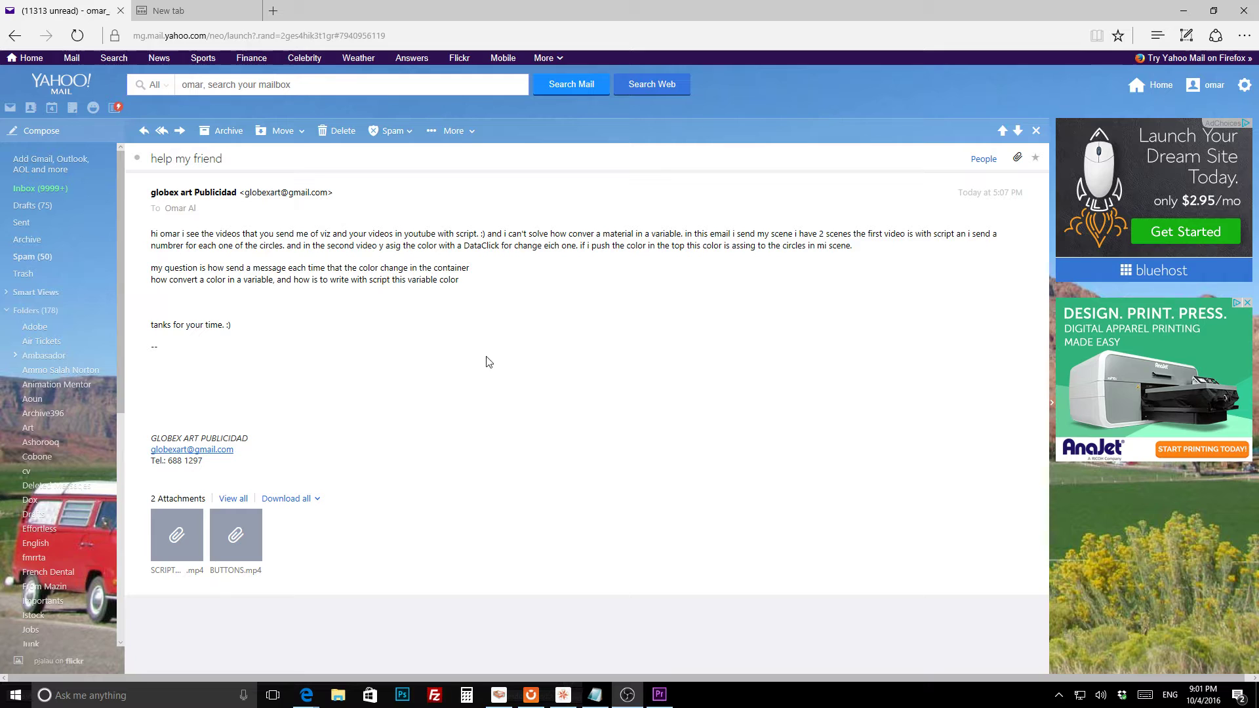
pyautogui.moveTo(239, 538)
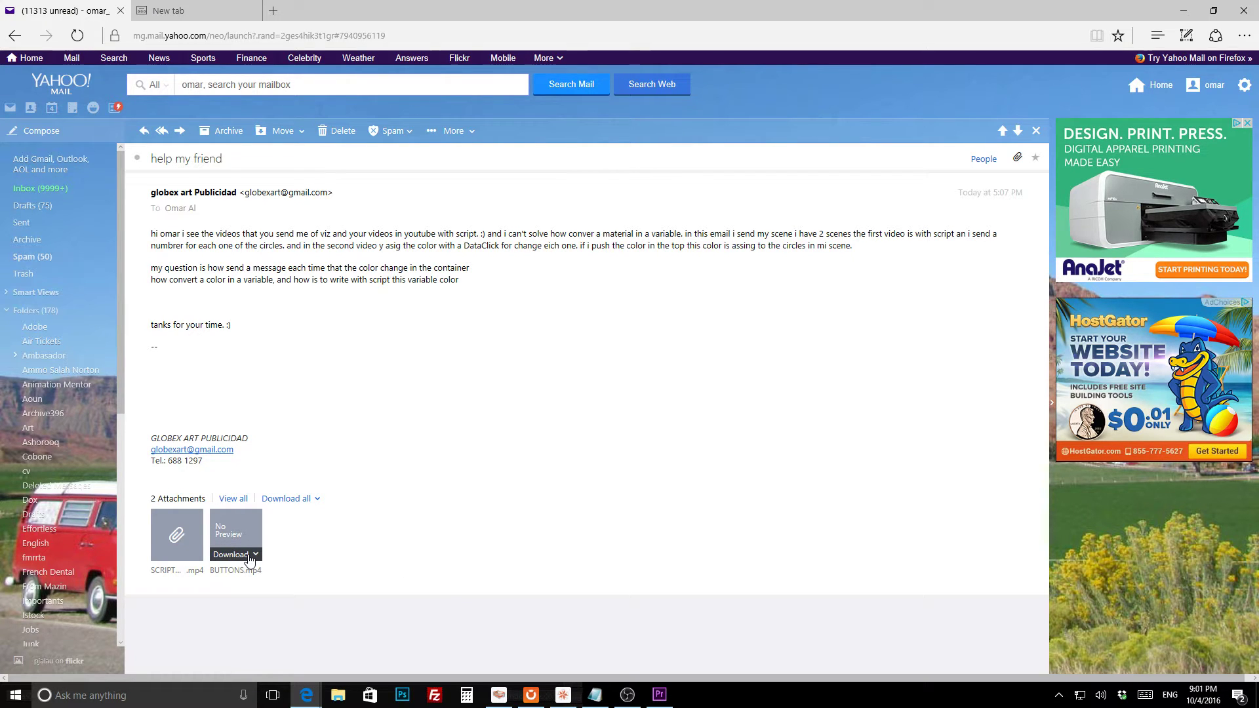
pyautogui.click(248, 556)
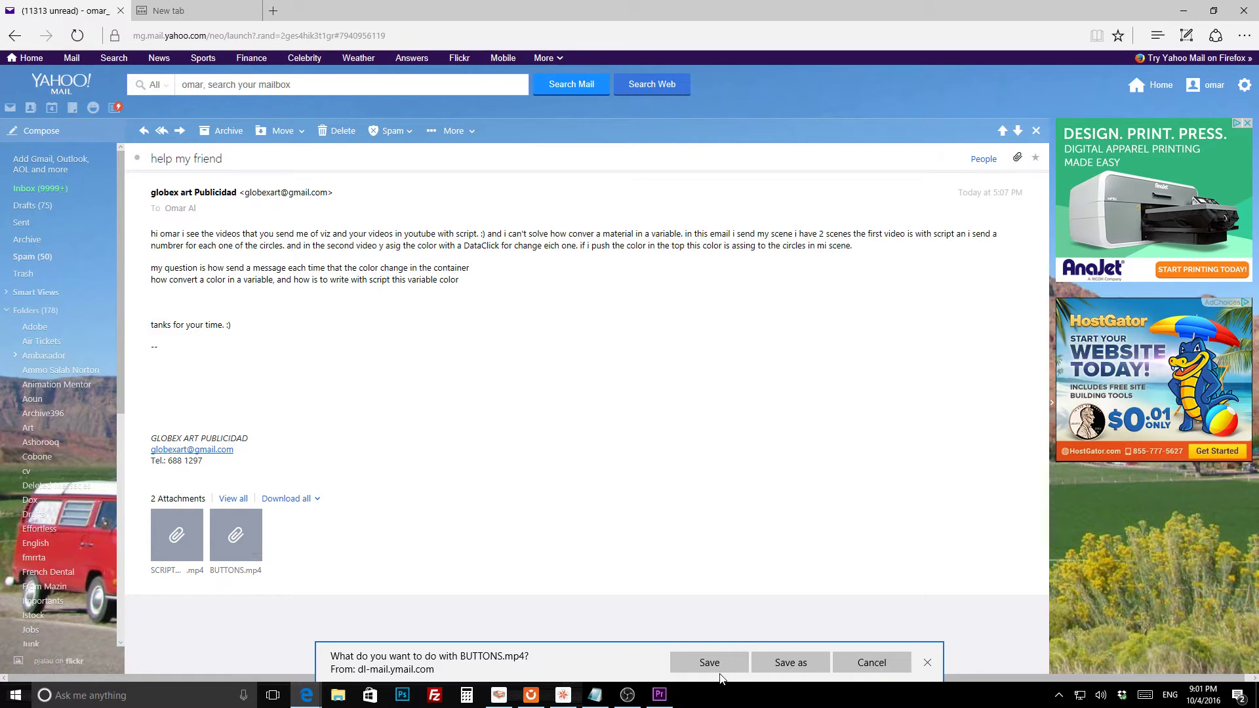
pyautogui.click(712, 663)
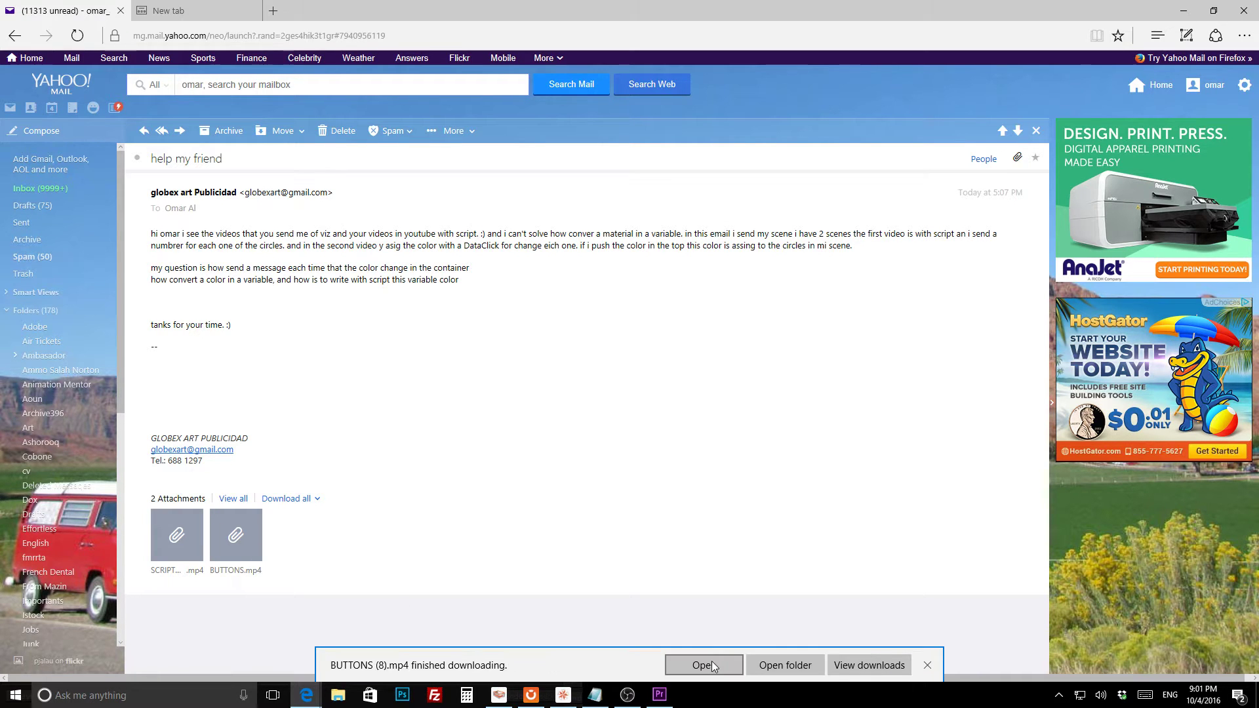
pyautogui.click(703, 665)
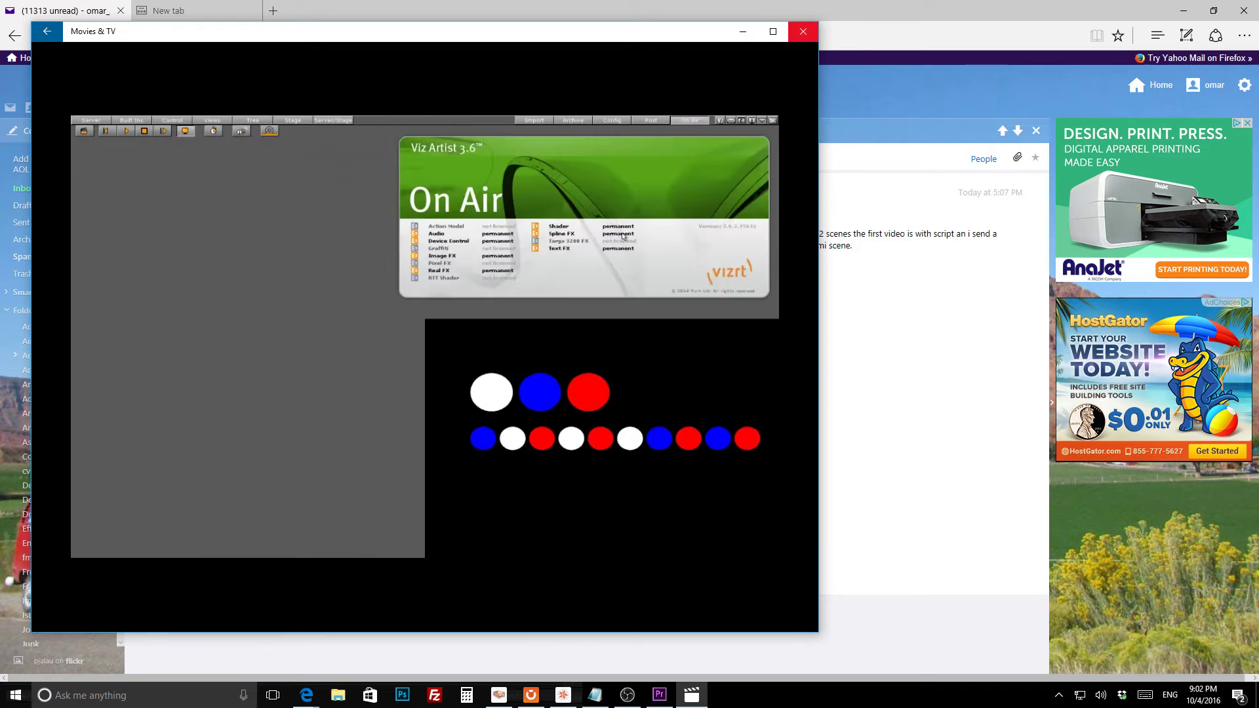
pyautogui.click(803, 32)
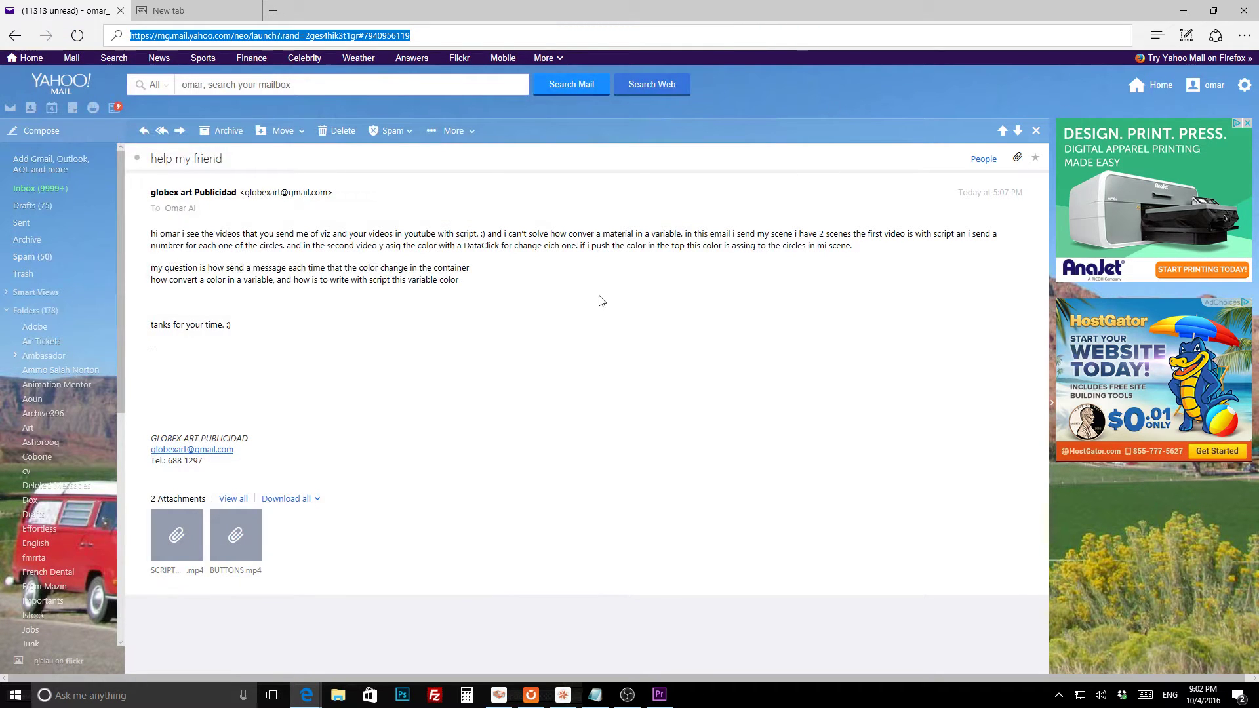
# - Switch to Viz Artist, add a Circle geometry to the empty scene tree and give it a material
pyautogui.click(565, 696)
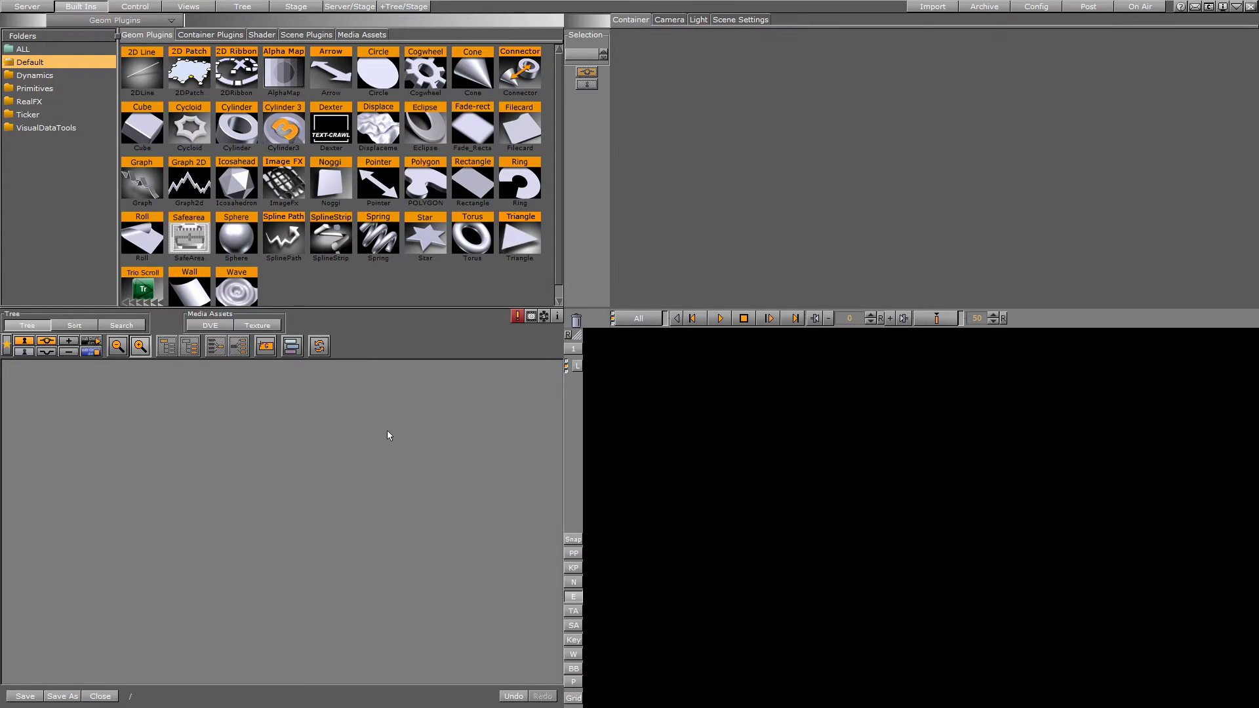
pyautogui.moveTo(378, 78); pyautogui.dragTo(191, 529)
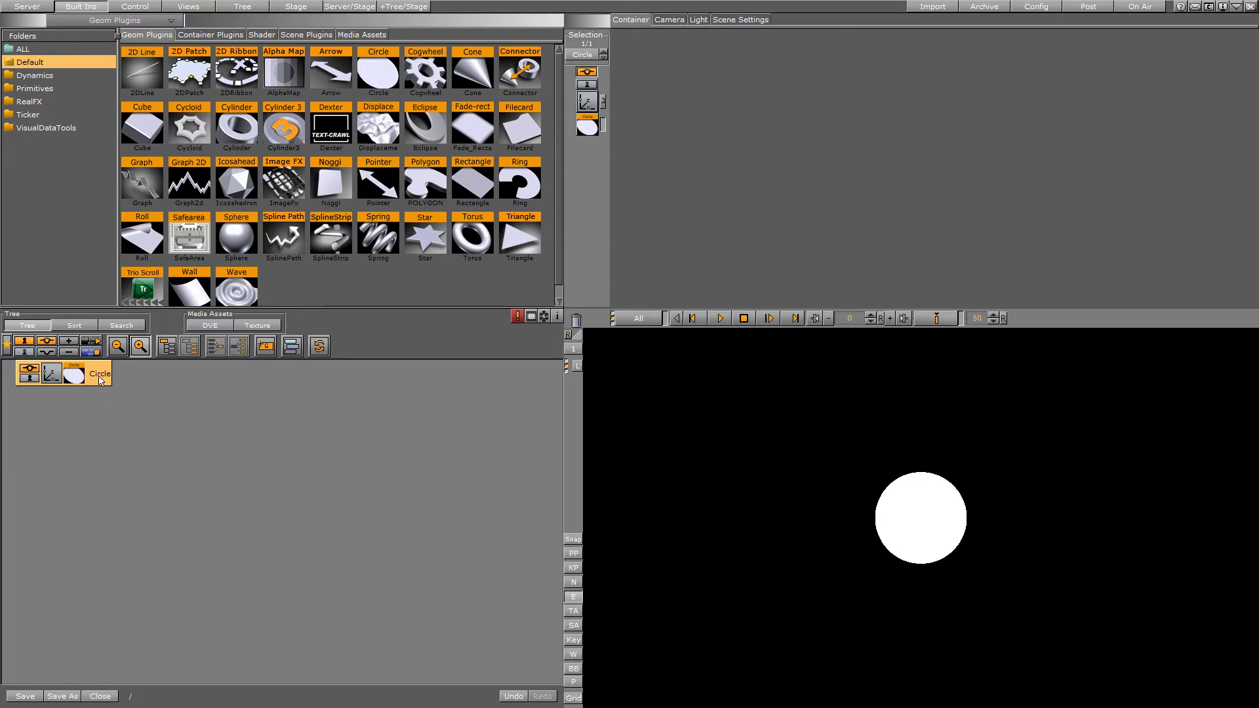
pyautogui.rightClick(99, 379)
pyautogui.click(134, 397)
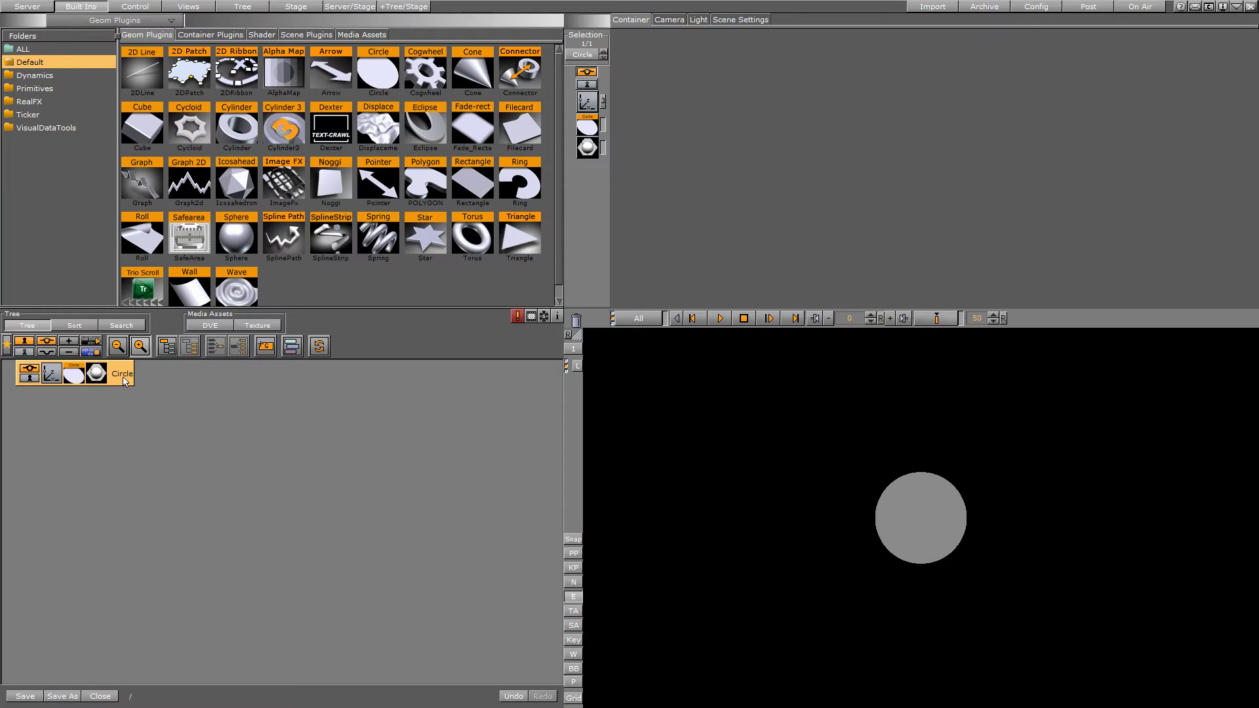
# - Duplicate the circle container twice and rename the three containers White, Red and Blue
pyautogui.moveTo(125, 381); pyautogui.dragTo(102, 412)
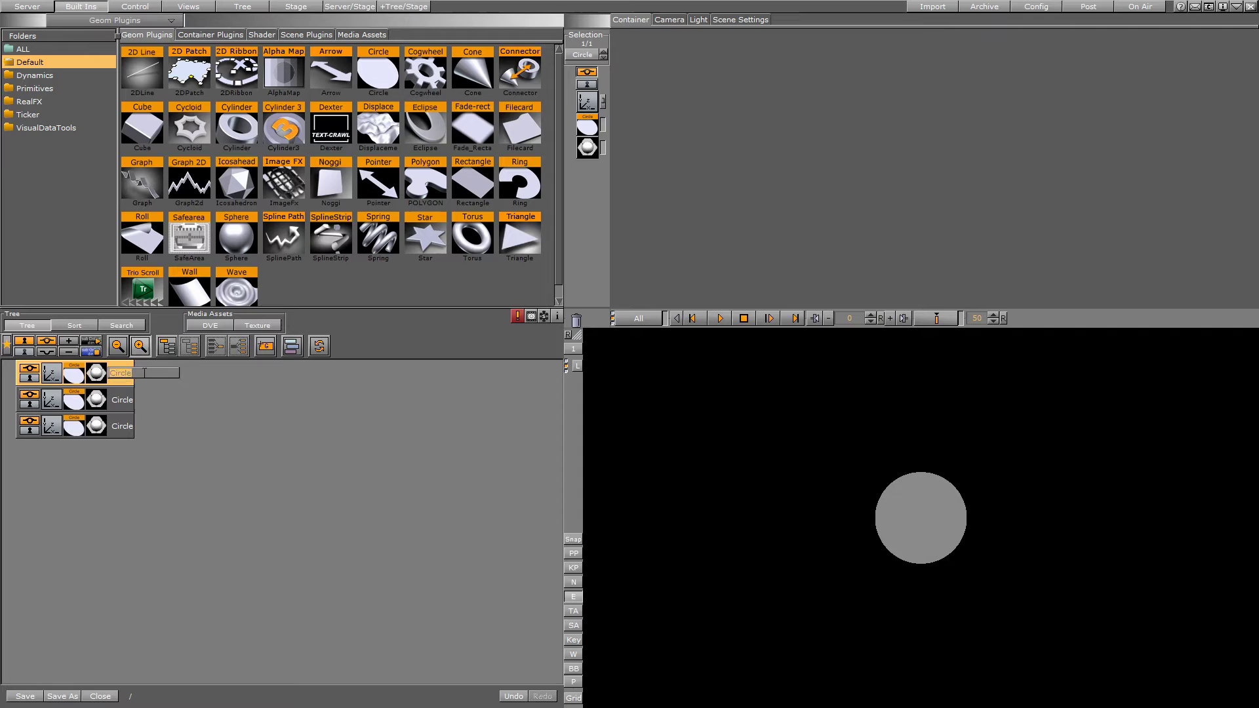
pyautogui.write('White')
pyautogui.press('Tab')
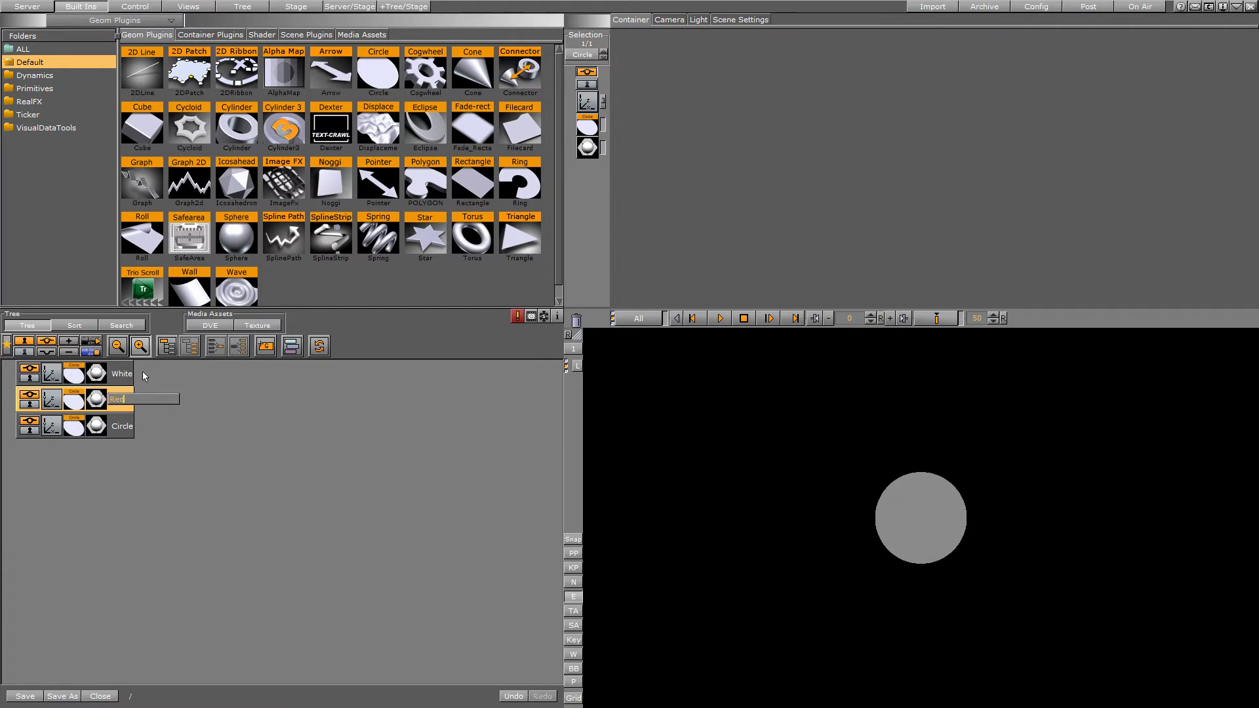
pyautogui.press('Tab')
pyautogui.write('B')
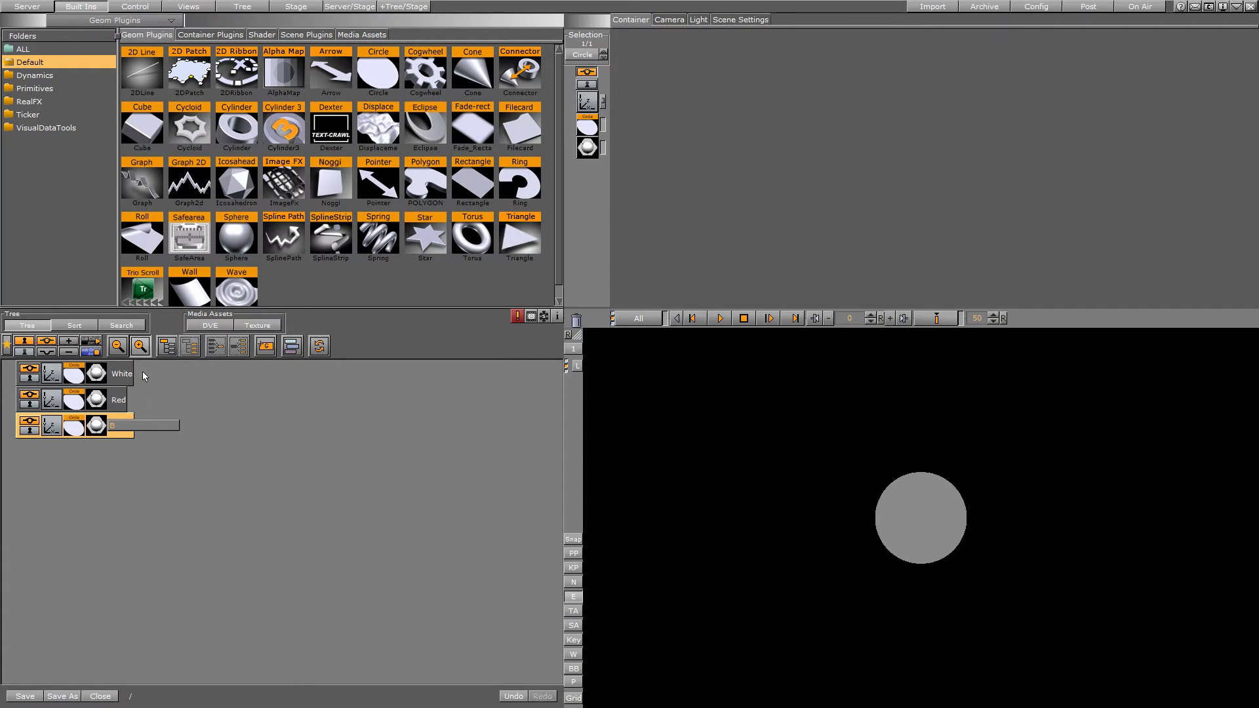
pyautogui.write('lue')
pyautogui.press('Return')
# - Duplicate the Blue container, rename the copy Hidden, and toggle its visibility off and back on
pyautogui.keyDown('ctrl'); pyautogui.moveTo(114, 438); pyautogui.dragTo(124, 466); pyautogui.keyUp('ctrl')
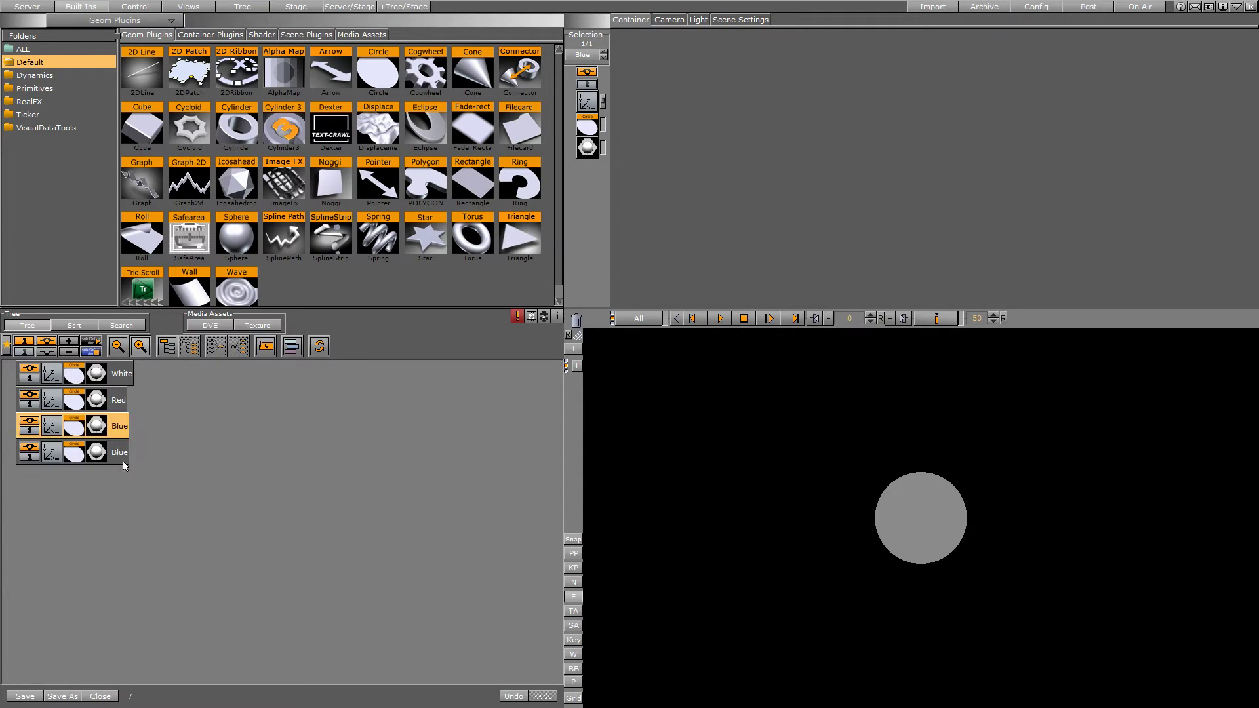
pyautogui.click(123, 457)
pyautogui.click(122, 454)
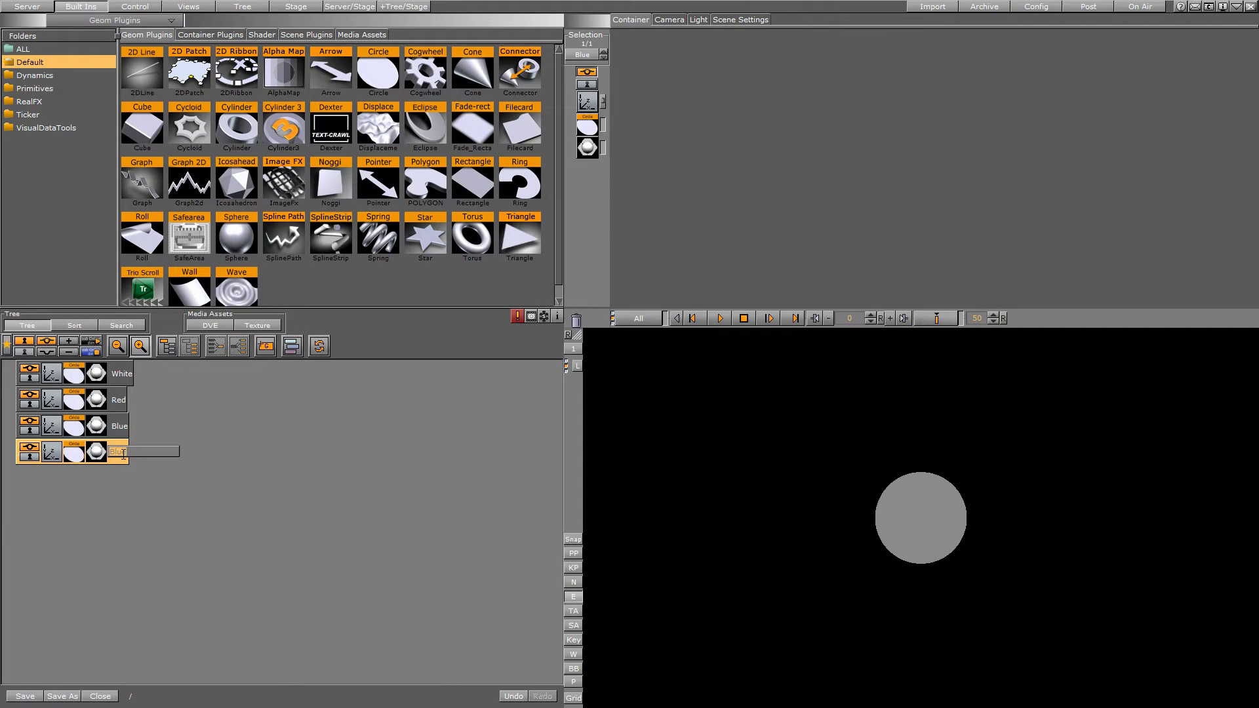
pyautogui.write('Hidden')
pyautogui.press('Return')
pyautogui.click(30, 449)
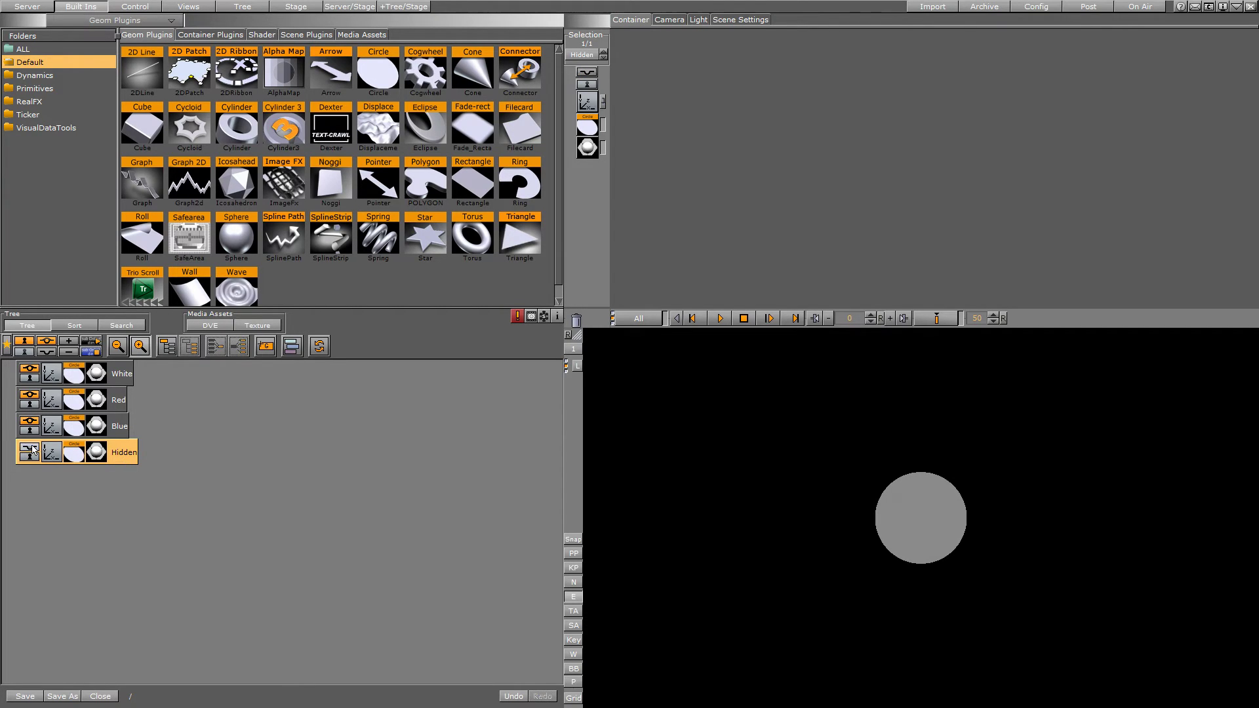
pyautogui.click(33, 449)
# - Group the four circle containers under a new parent container and add the Script plugin to White
pyautogui.keyDown('shift'); pyautogui.click(118, 375); pyautogui.keyUp('shift')
pyautogui.click(168, 347)
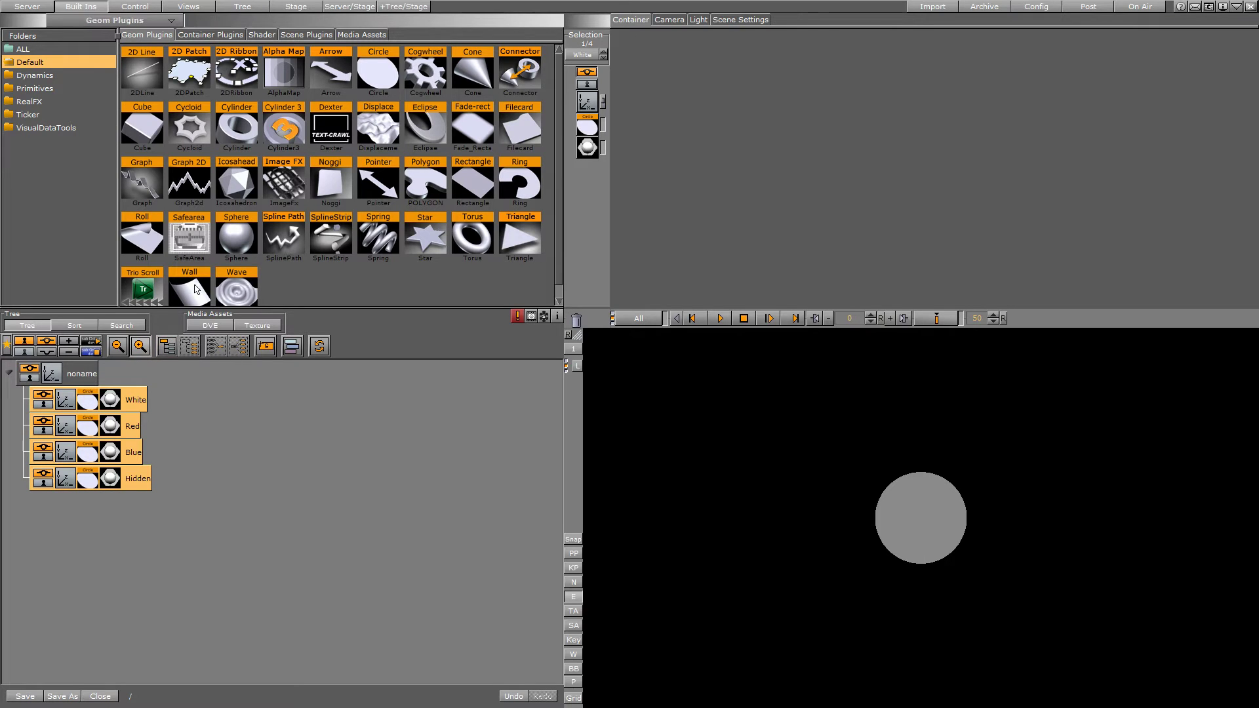
pyautogui.click(218, 36)
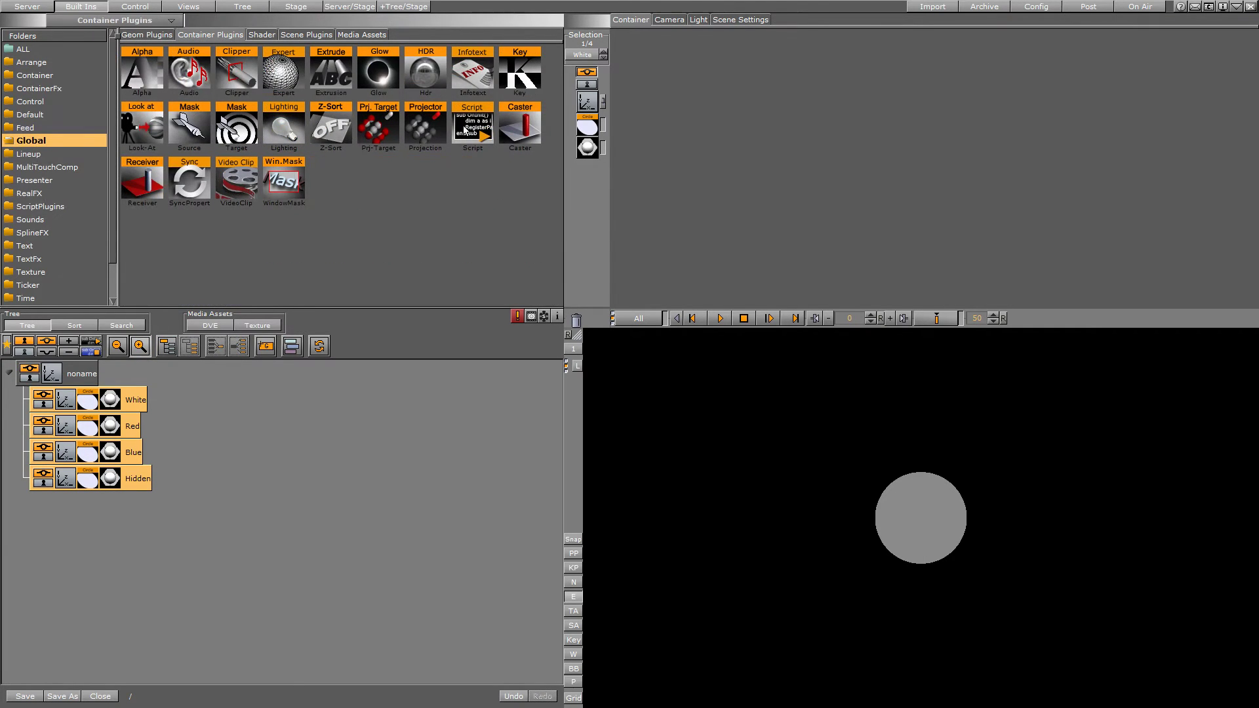
pyautogui.moveTo(464, 129); pyautogui.dragTo(190, 397)
pyautogui.click(134, 399)
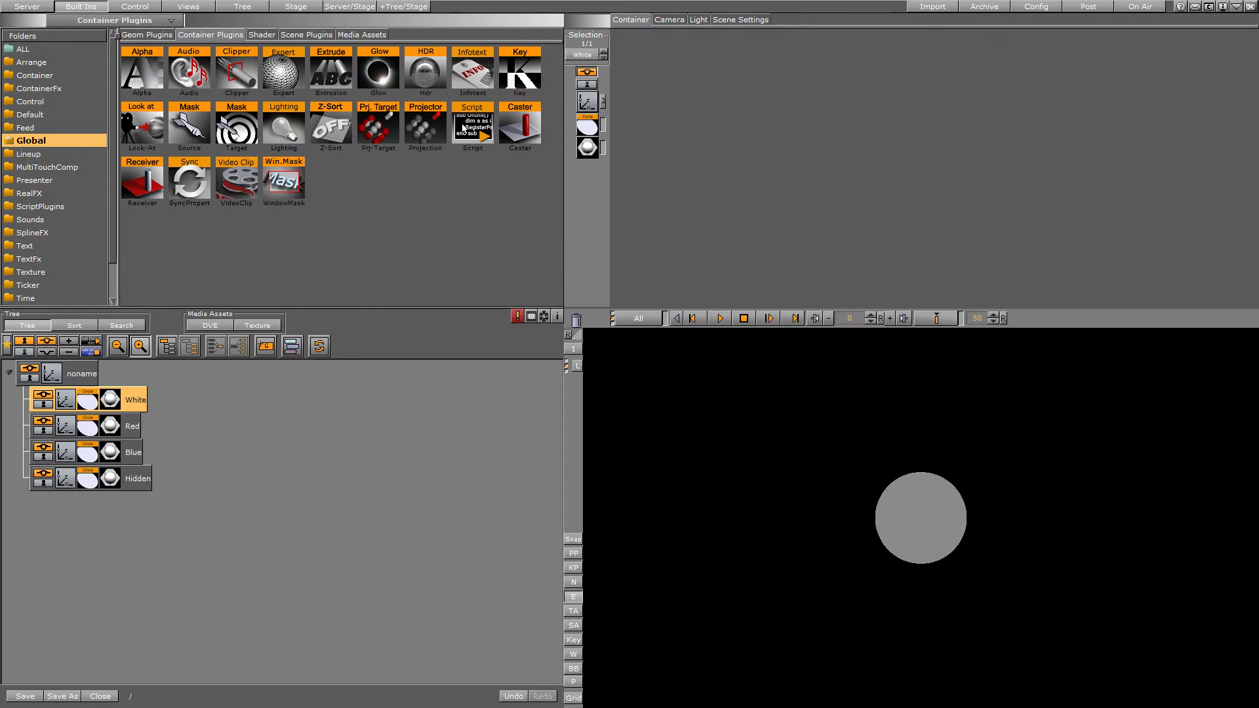
pyautogui.moveTo(464, 129); pyautogui.dragTo(138, 408)
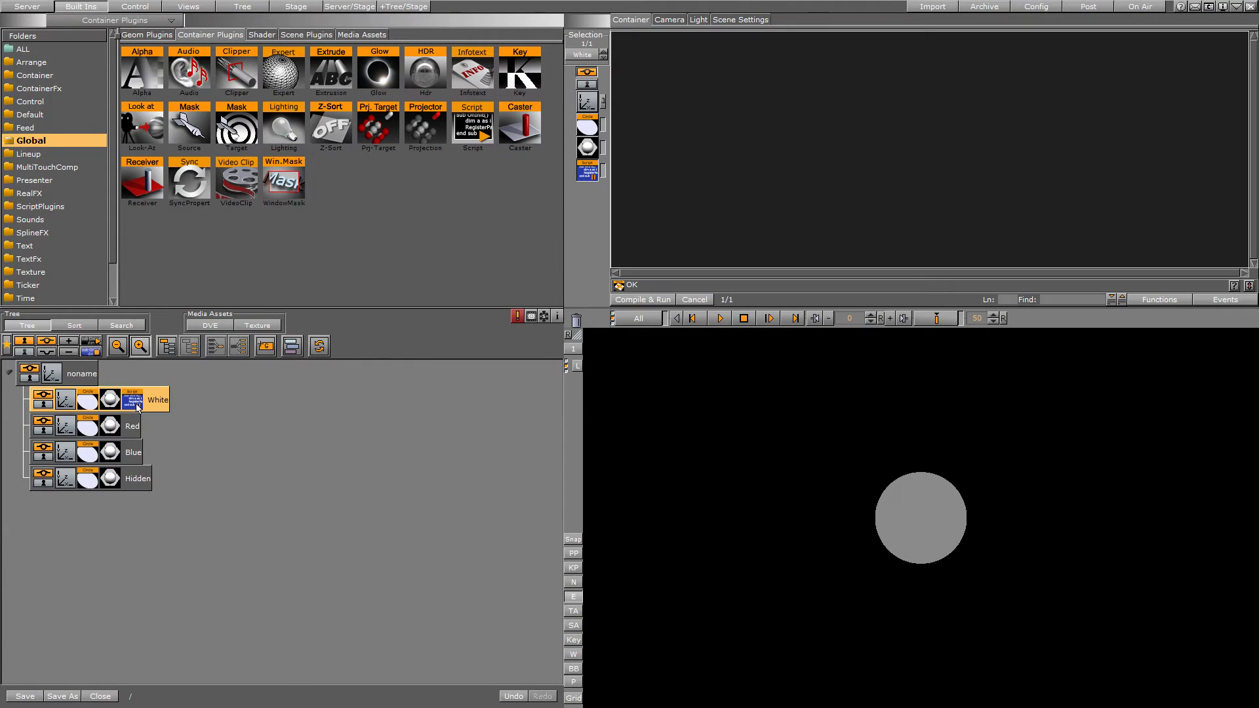
# - In White's script, declare dim Hidden = Scene.findContainer("Hidden") and insert an OnLButtonDown event handler
pyautogui.click(663, 96)
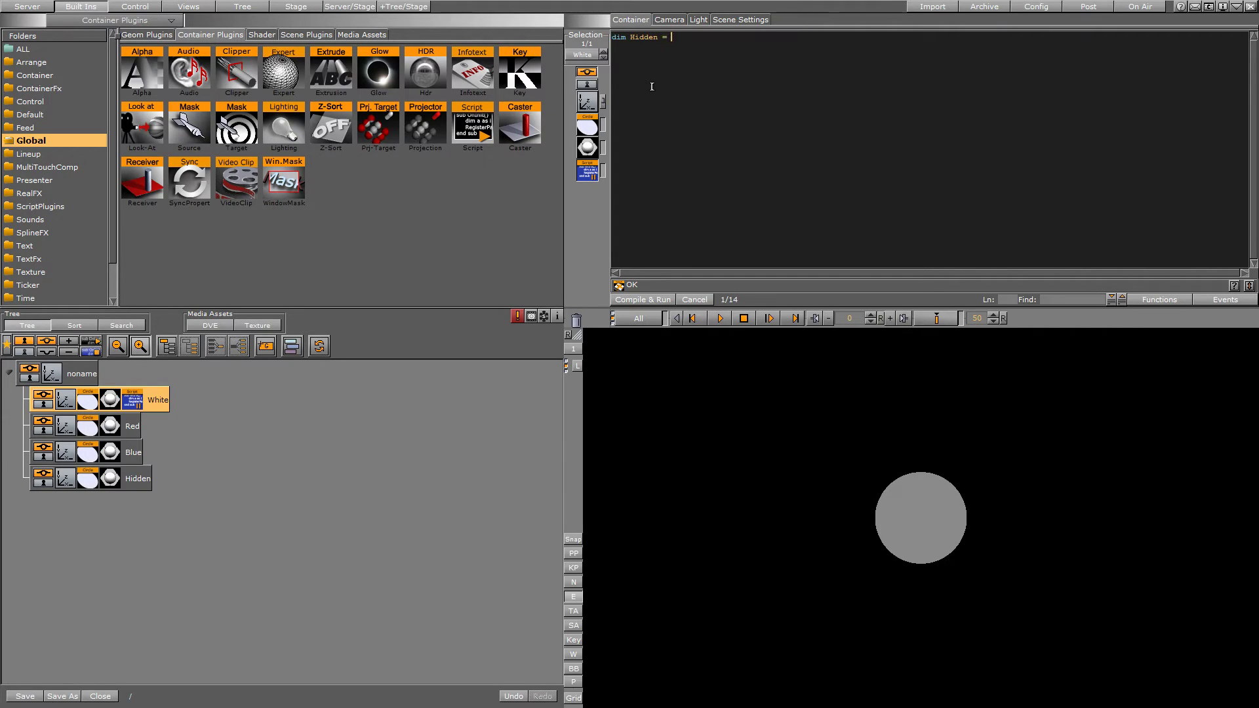
pyautogui.write('Scene.findContainer("Hidden")')
pyautogui.click(1209, 298)
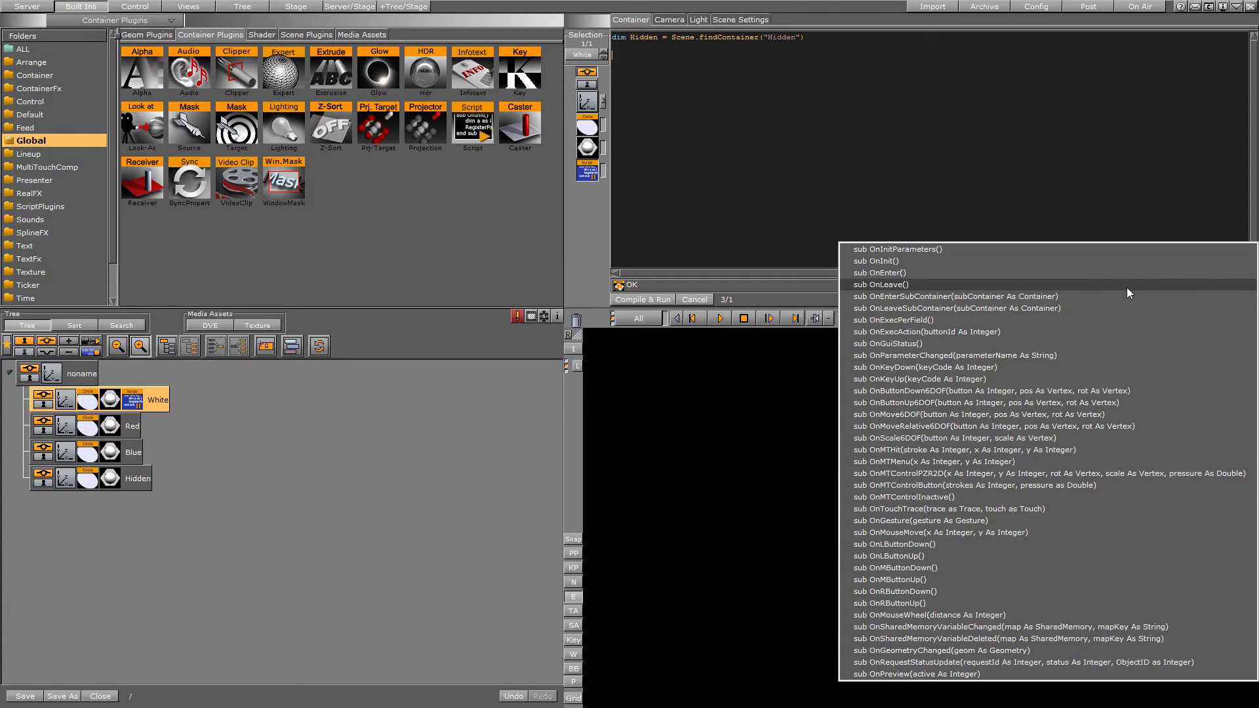
pyautogui.click(885, 544)
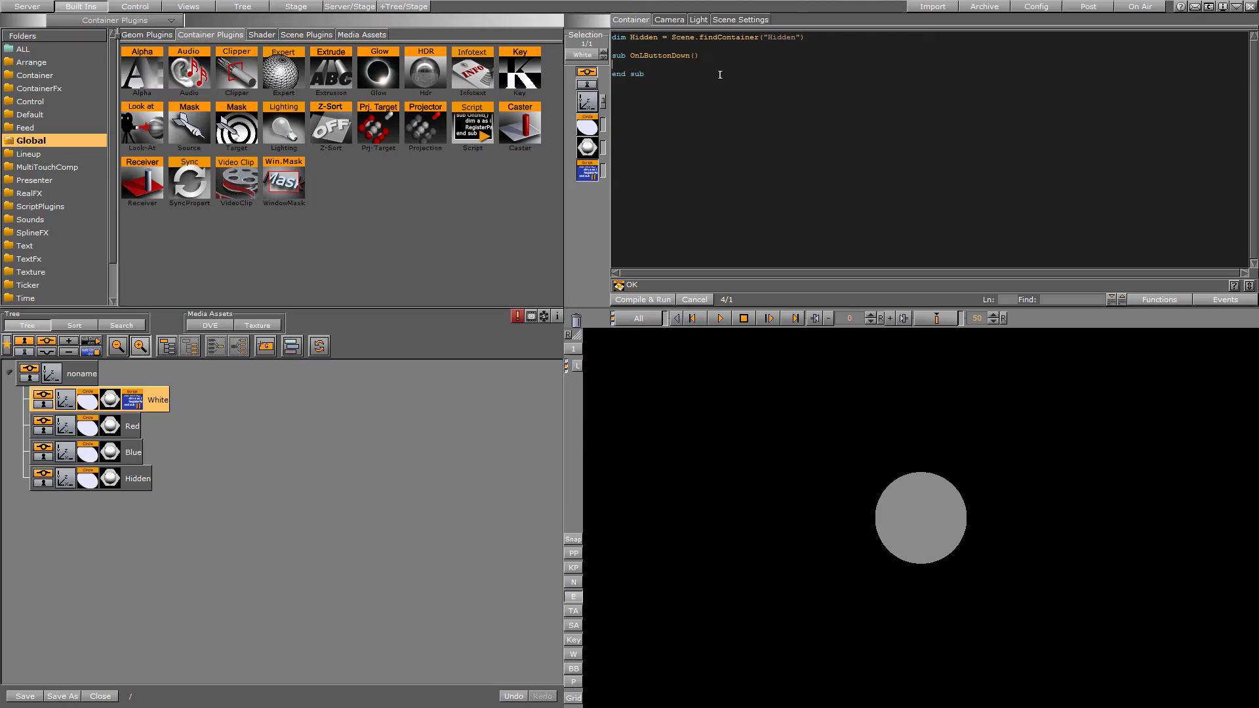
# - Add Hidden.material.diffuse = this.material.diffuse inside the OnLButtonDown handler, and compile and run the script
pyautogui.press('Return')
pyautogui.press('Return')
pyautogui.write('idden.material.diffuse =')
pyautogui.write('this.material.diffuse')
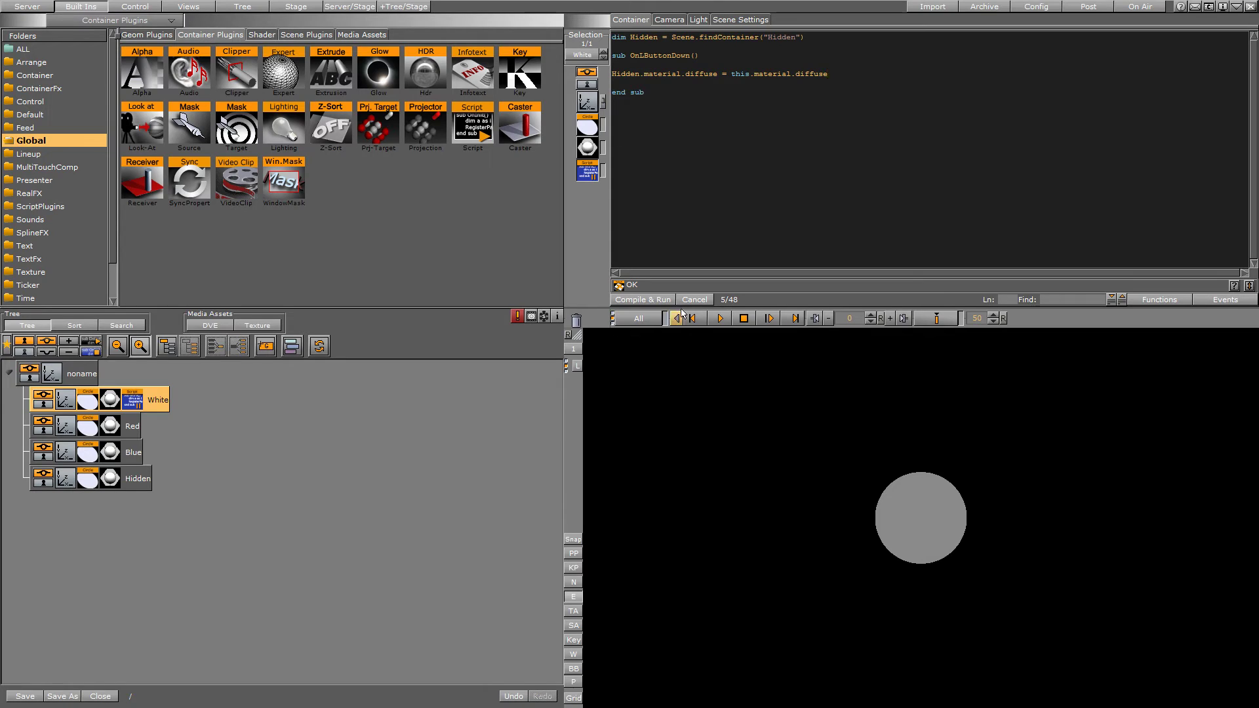
pyautogui.click(659, 299)
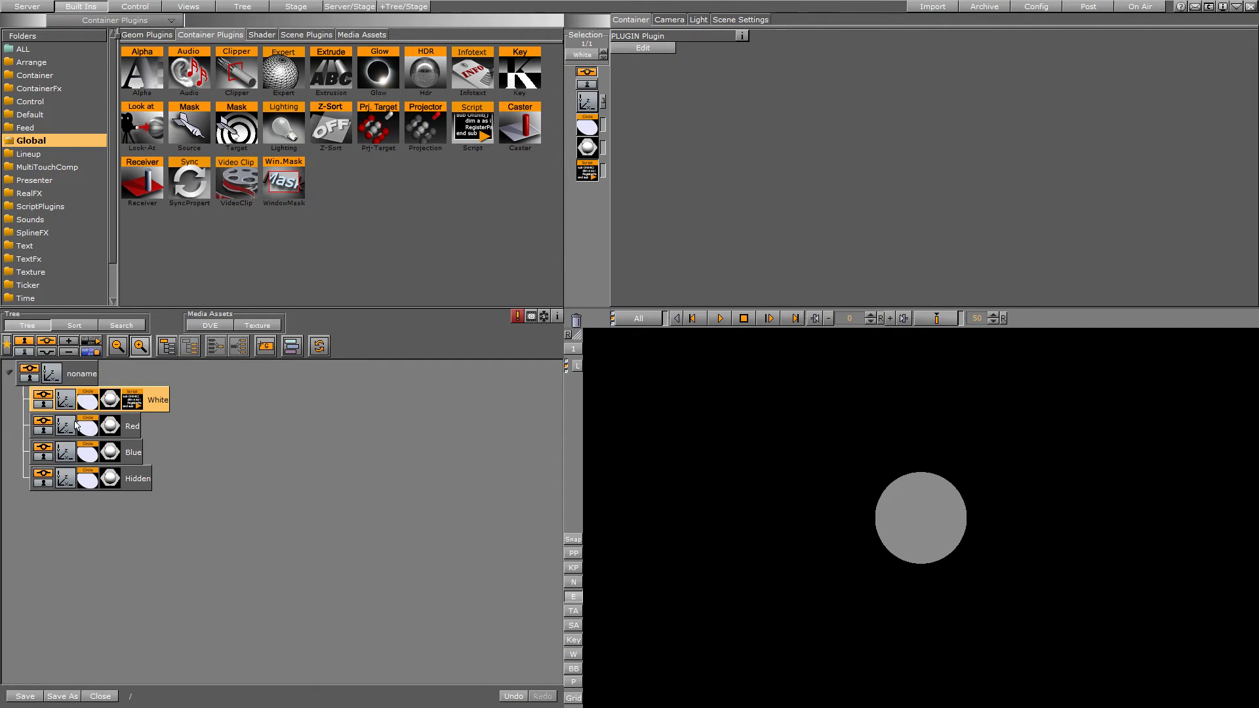
# - Spread out the circles by moving White to about X 122 and Blue to about X -126
pyautogui.click(65, 400)
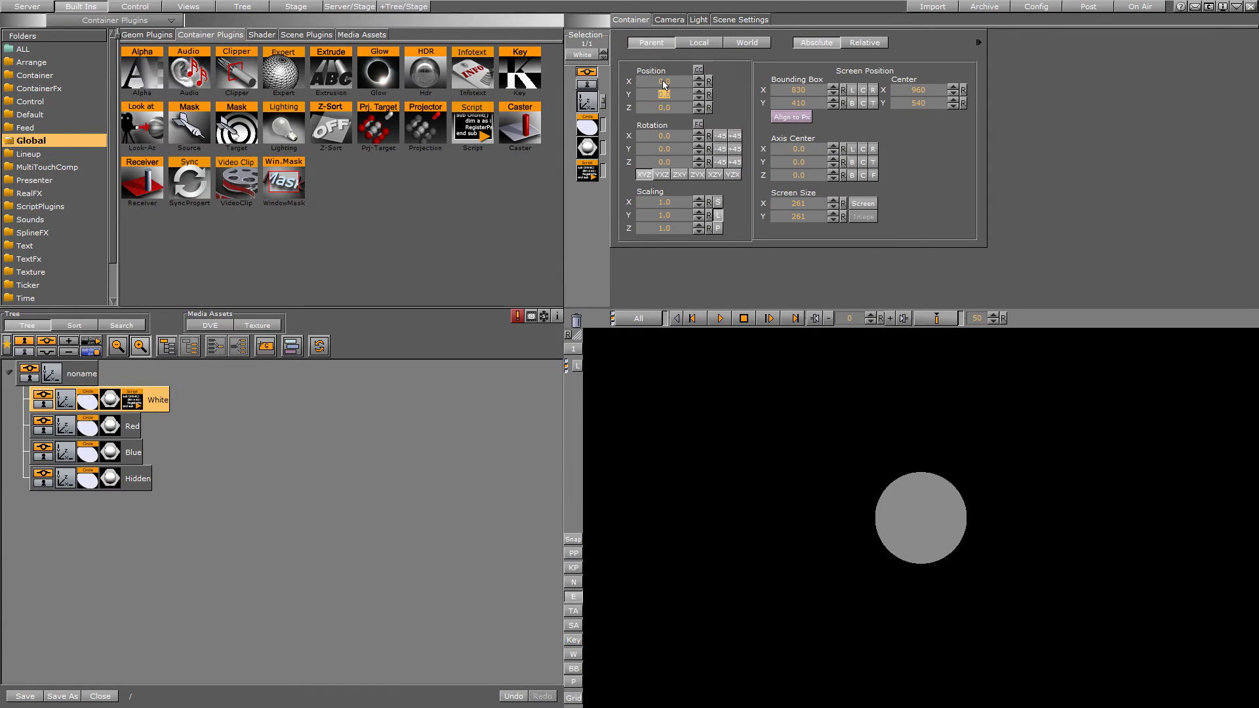
pyautogui.moveTo(664, 82); pyautogui.dragTo(741, 90)
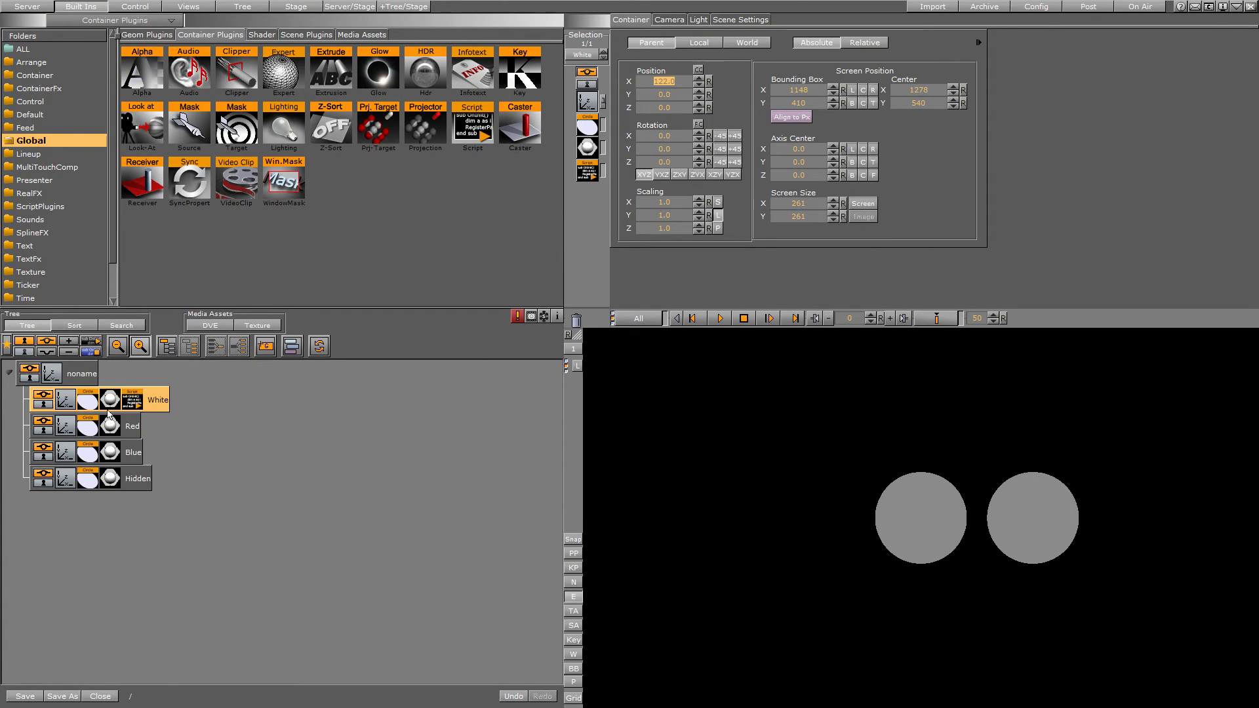
pyautogui.click(97, 429)
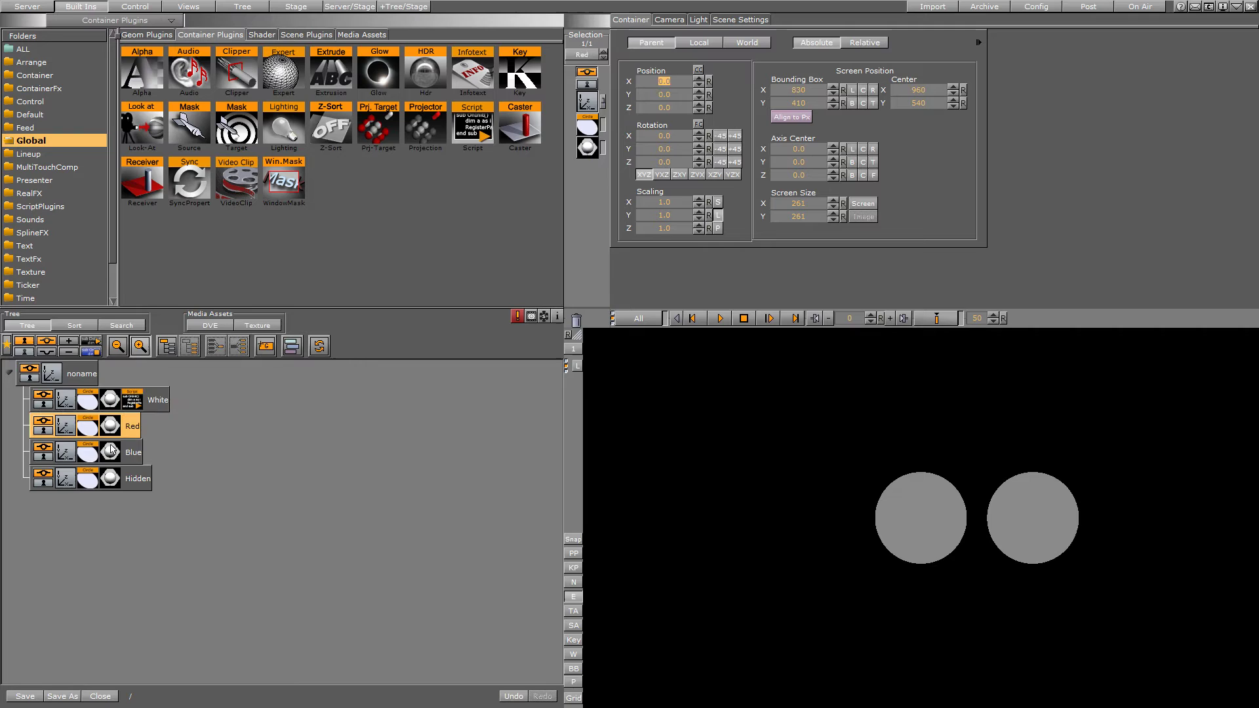
pyautogui.moveTo(663, 81); pyautogui.dragTo(583, 99)
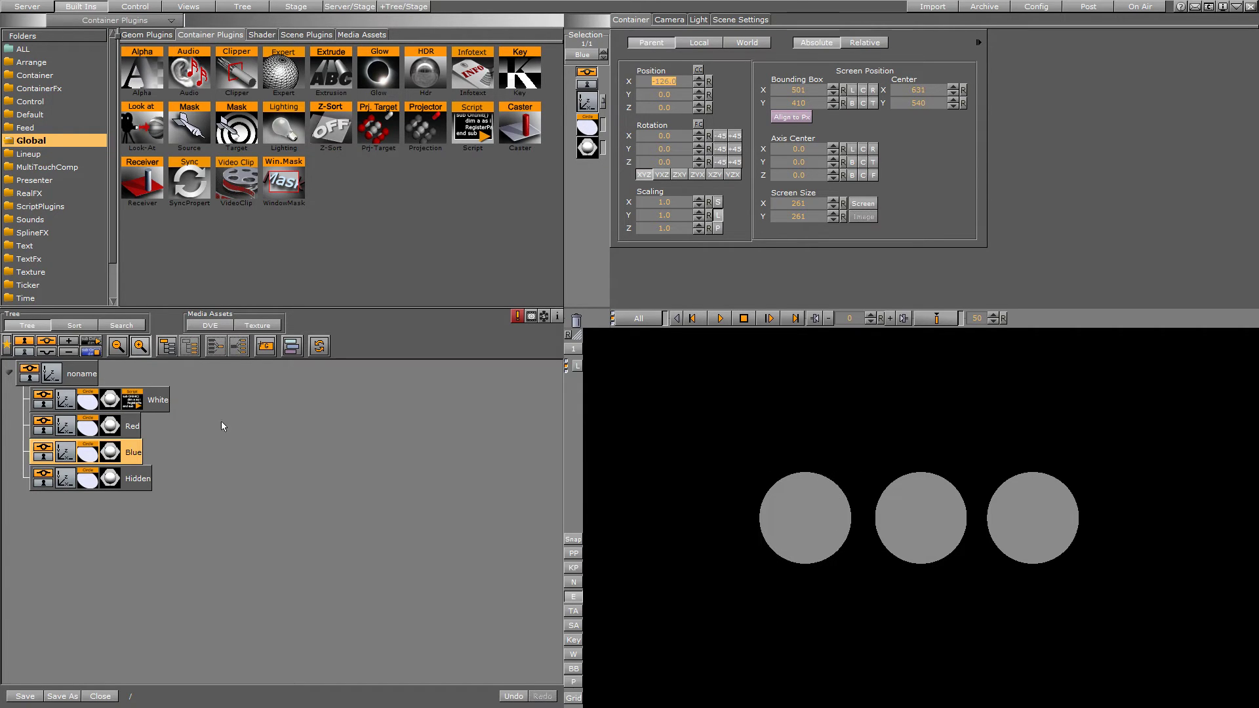
# - Set White's diffuse material brightness to 100, and Red's diffuse material to hue 0 and saturation 100
pyautogui.click(111, 402)
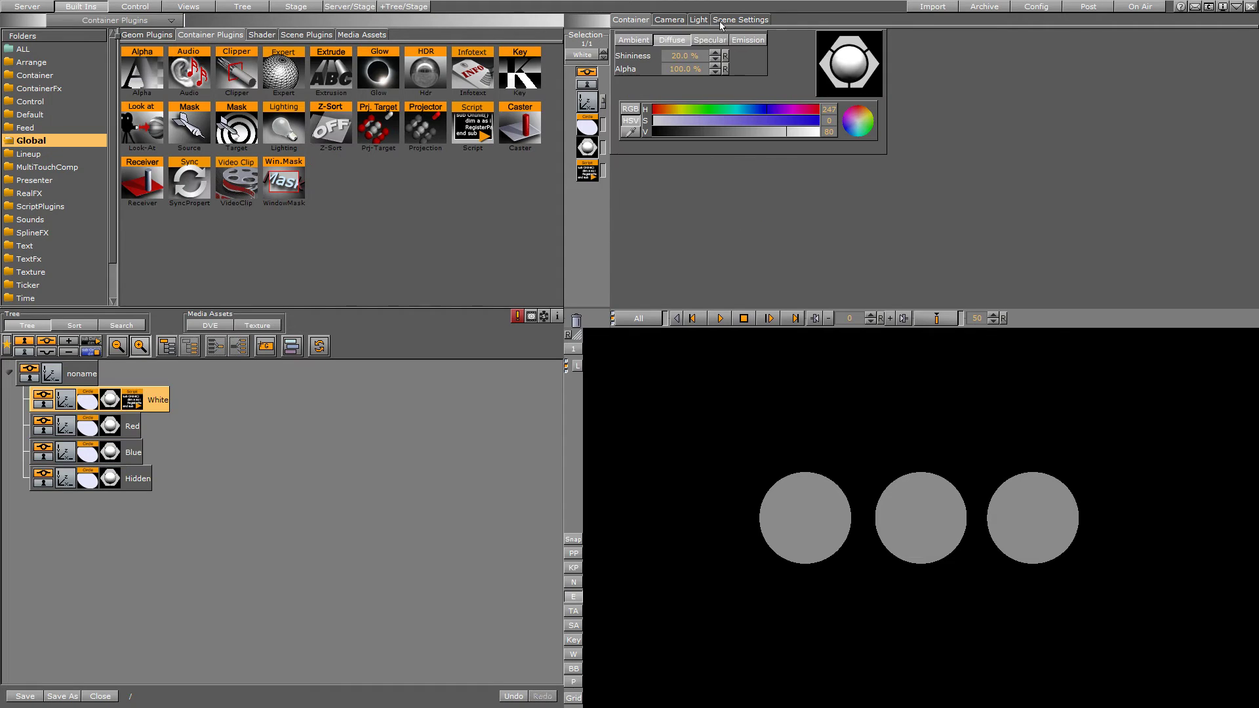
pyautogui.moveTo(804, 134); pyautogui.dragTo(824, 131)
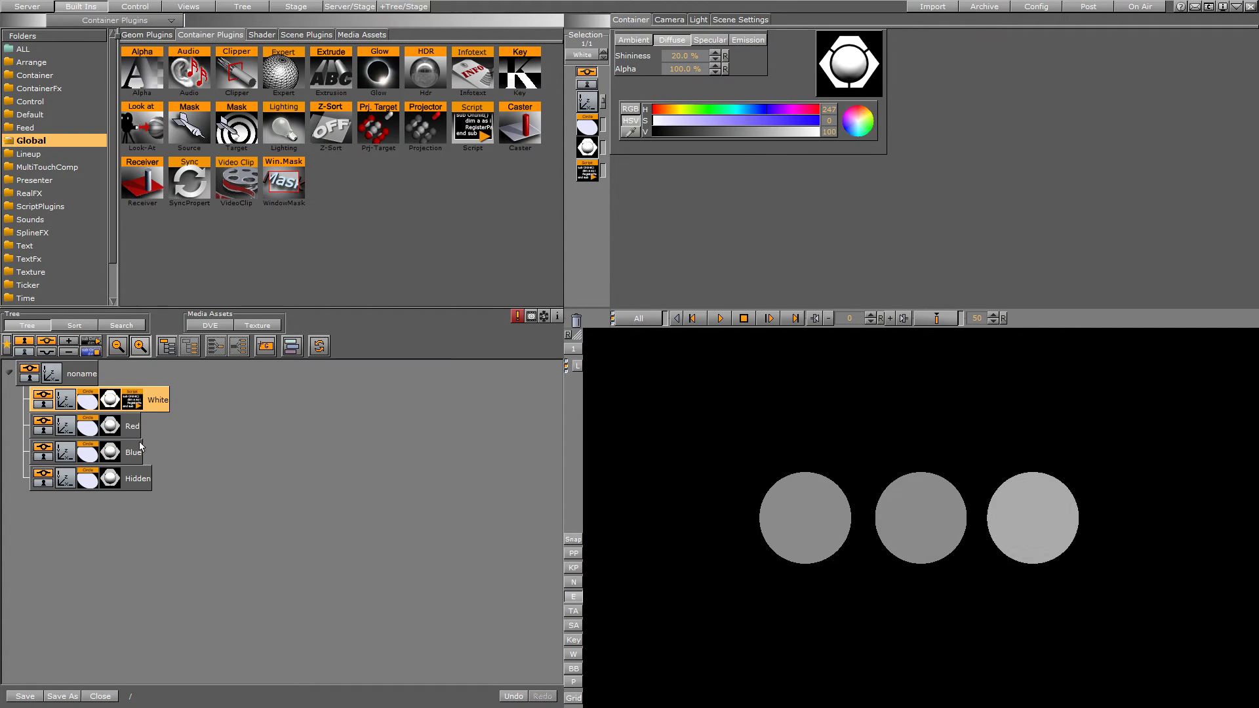
pyautogui.click(108, 428)
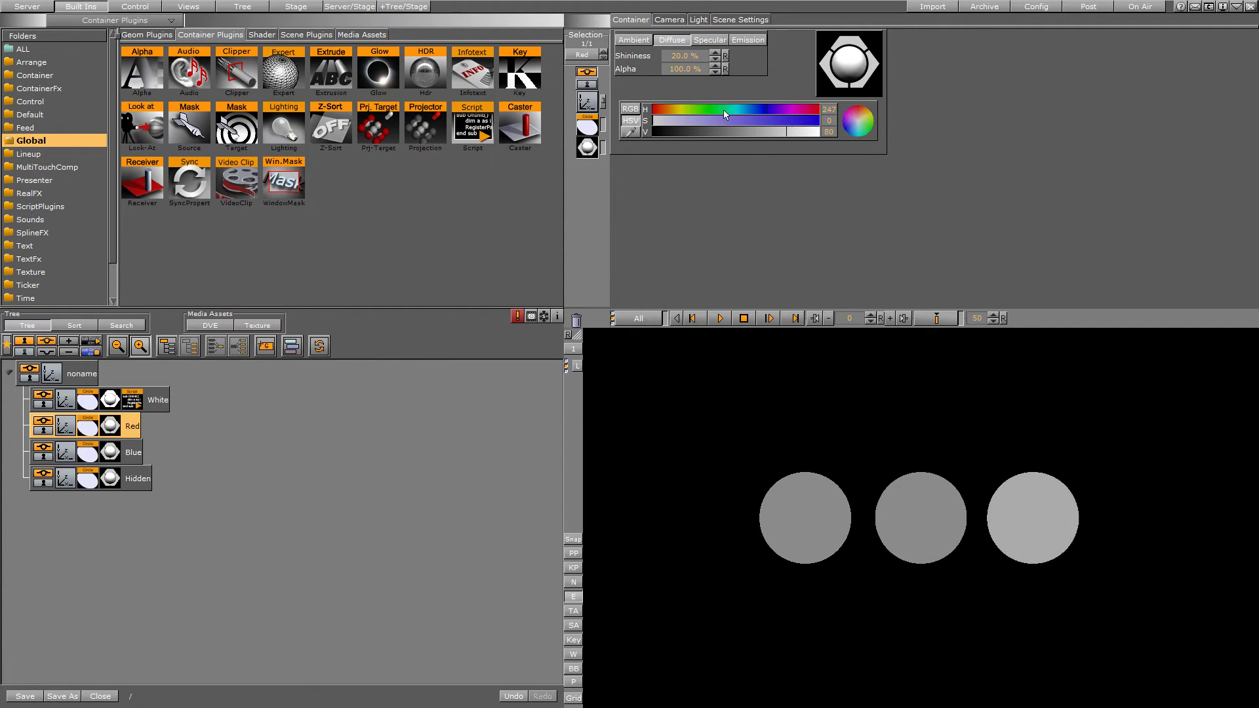
pyautogui.moveTo(801, 110); pyautogui.dragTo(817, 105)
pyautogui.click(822, 122)
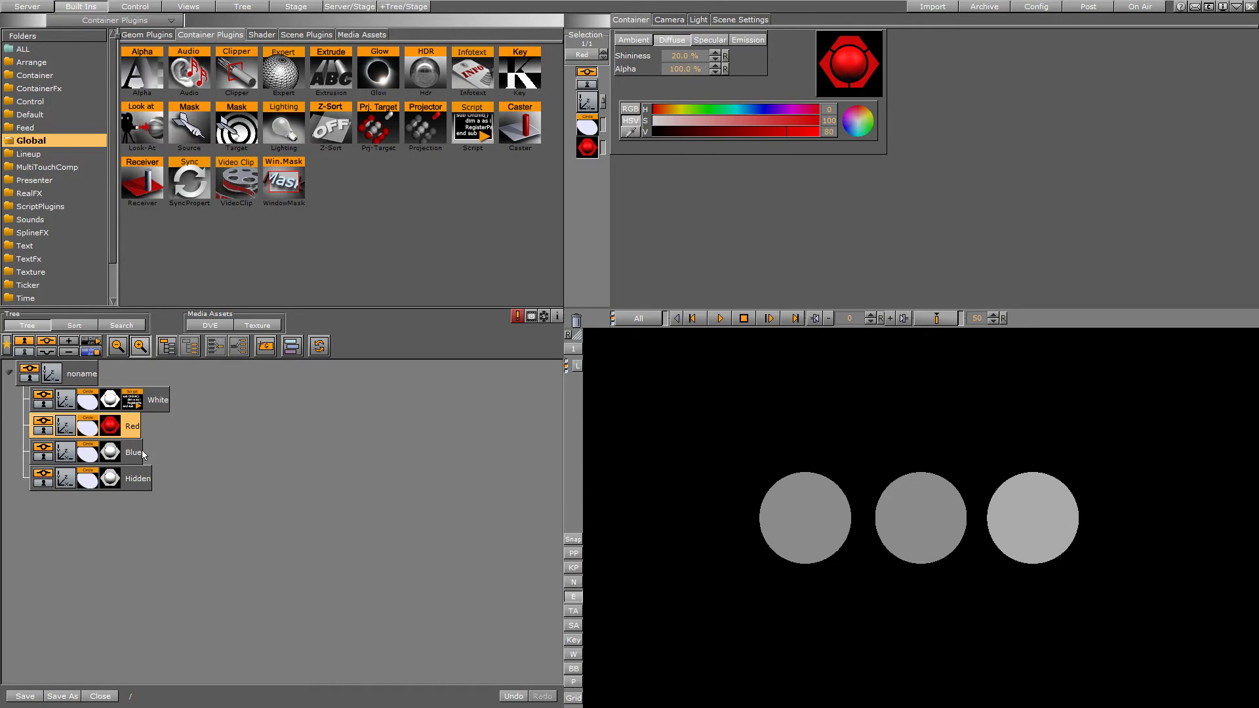
# - Set the Blue circle's diffuse material to hue 244 and saturation 99
pyautogui.click(109, 456)
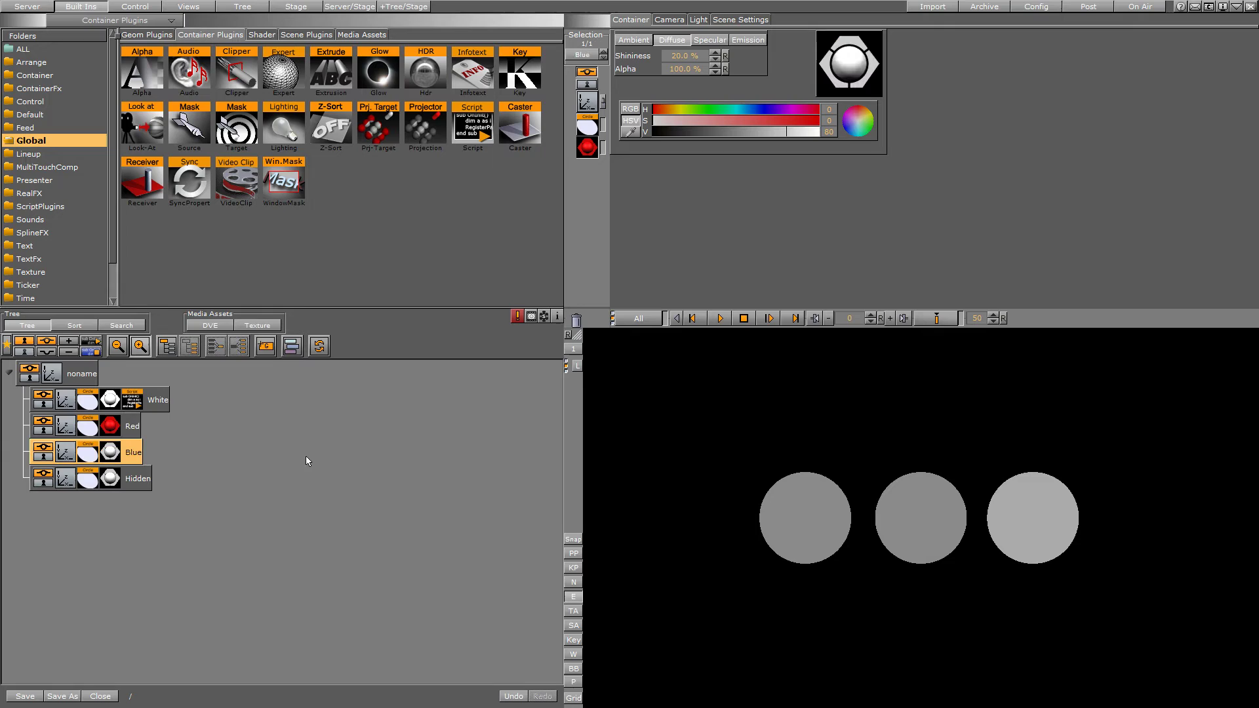
pyautogui.click(771, 109)
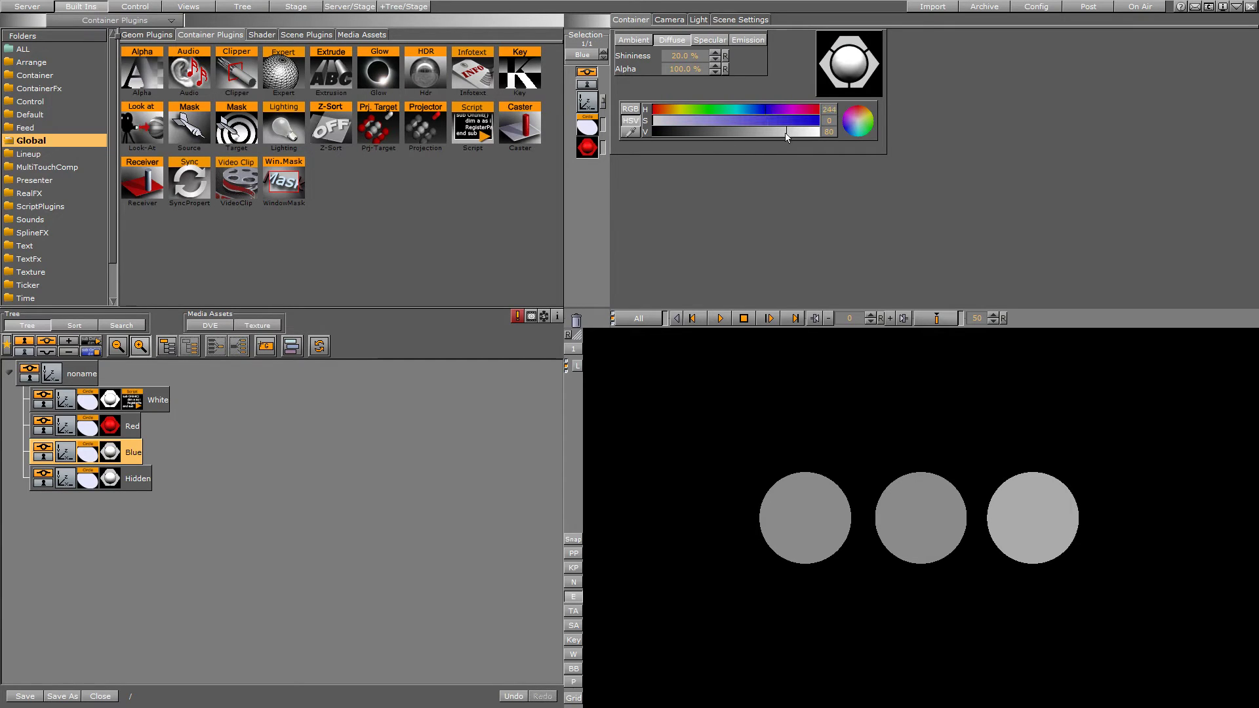
pyautogui.click(817, 120)
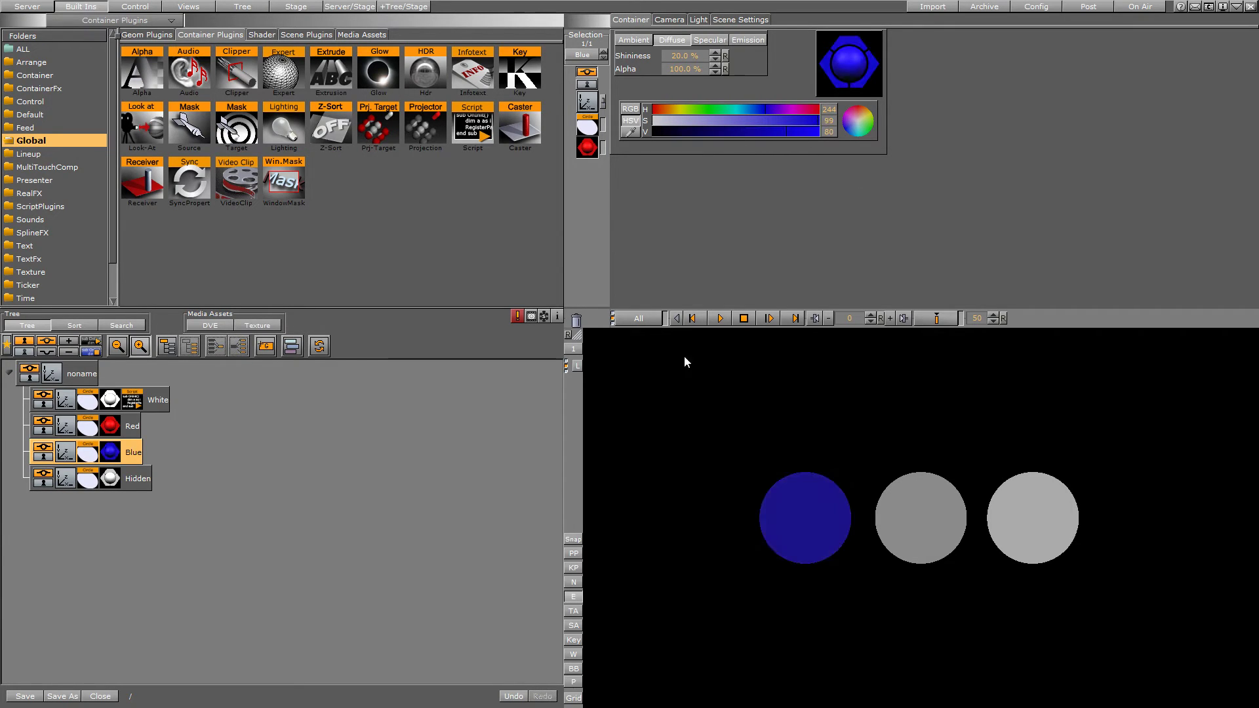
# - Move the Hidden circle below the other circles, to about Y -114
pyautogui.click(65, 479)
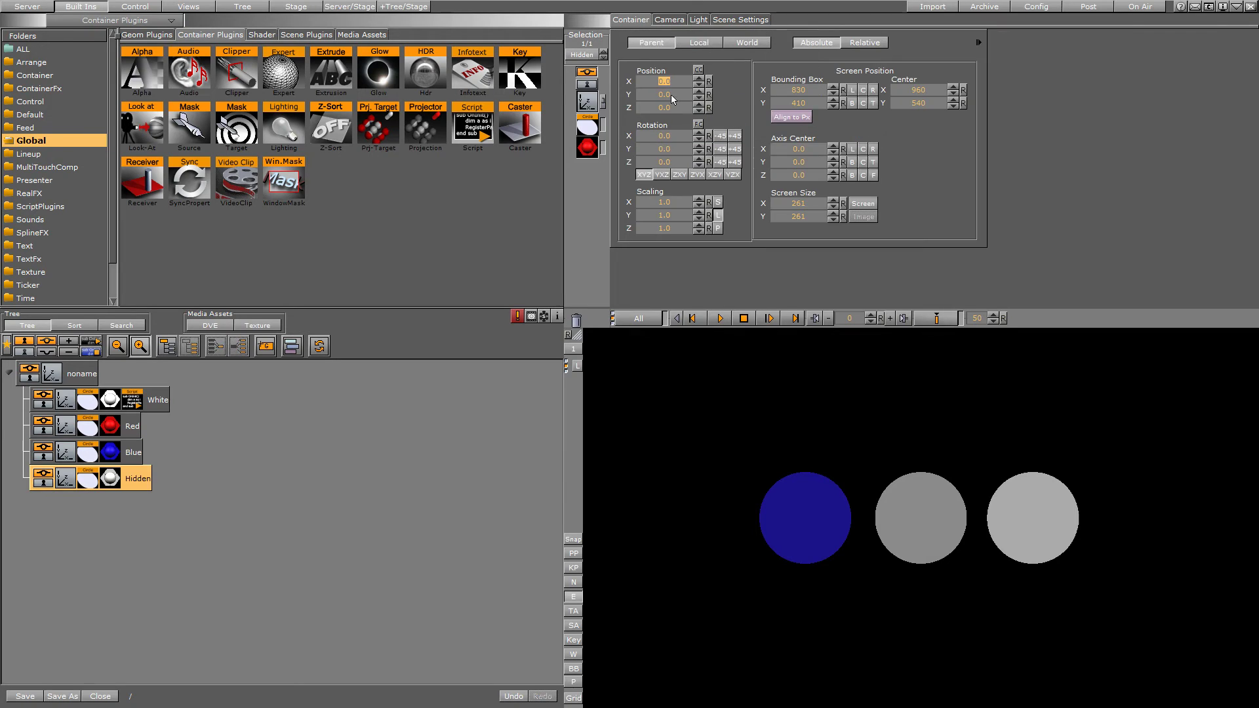
pyautogui.moveTo(669, 101); pyautogui.dragTo(586, 118)
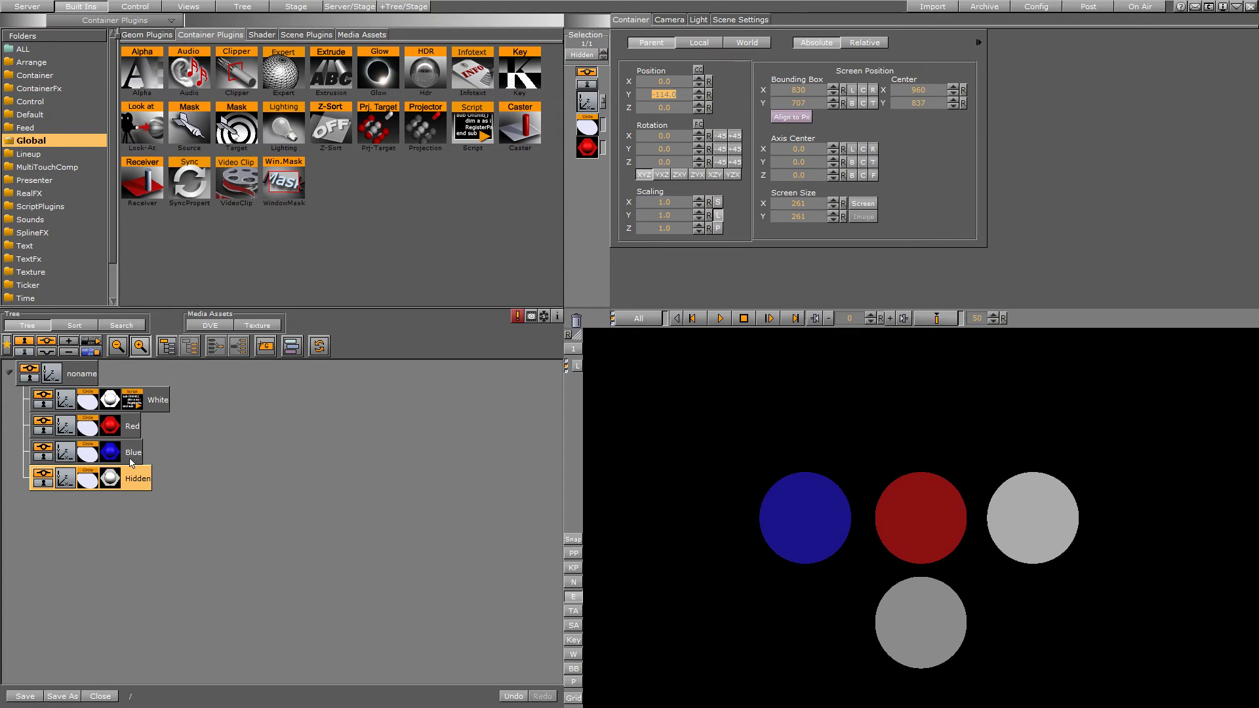
# - Copy the script from the White container onto the Red and Blue containers
pyautogui.click(133, 453)
pyautogui.click(136, 408)
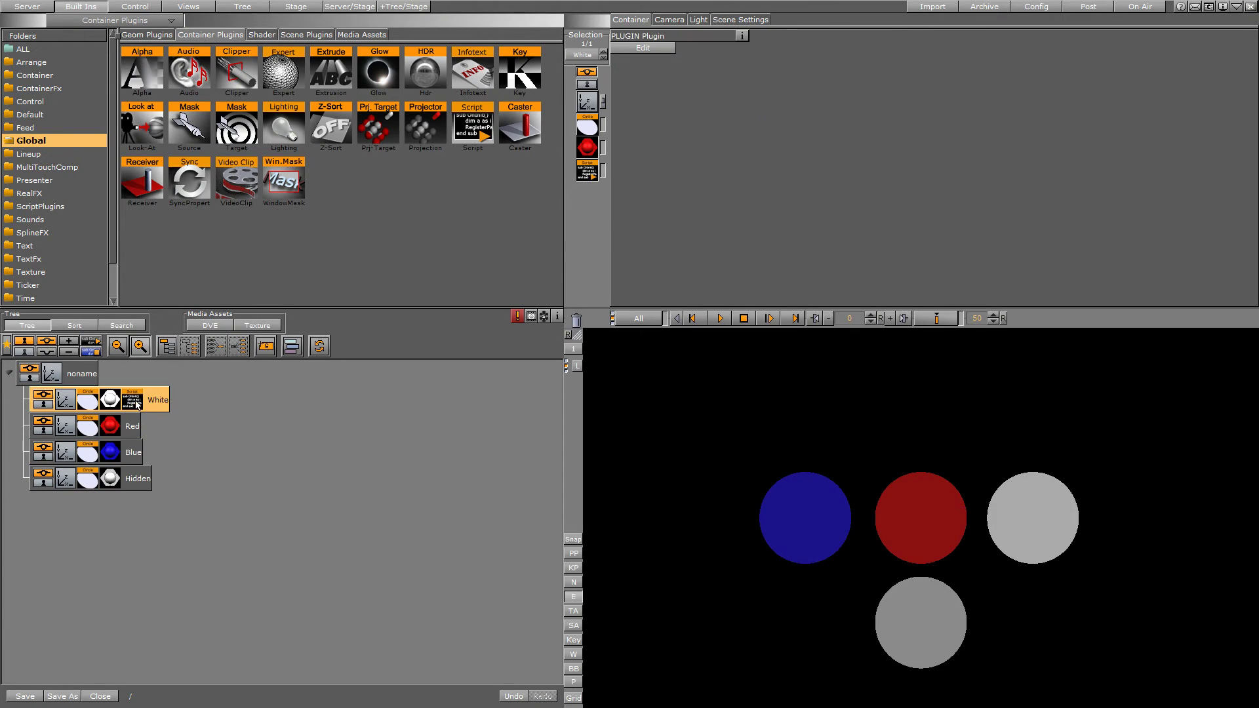
pyautogui.moveTo(136, 404); pyautogui.dragTo(134, 453)
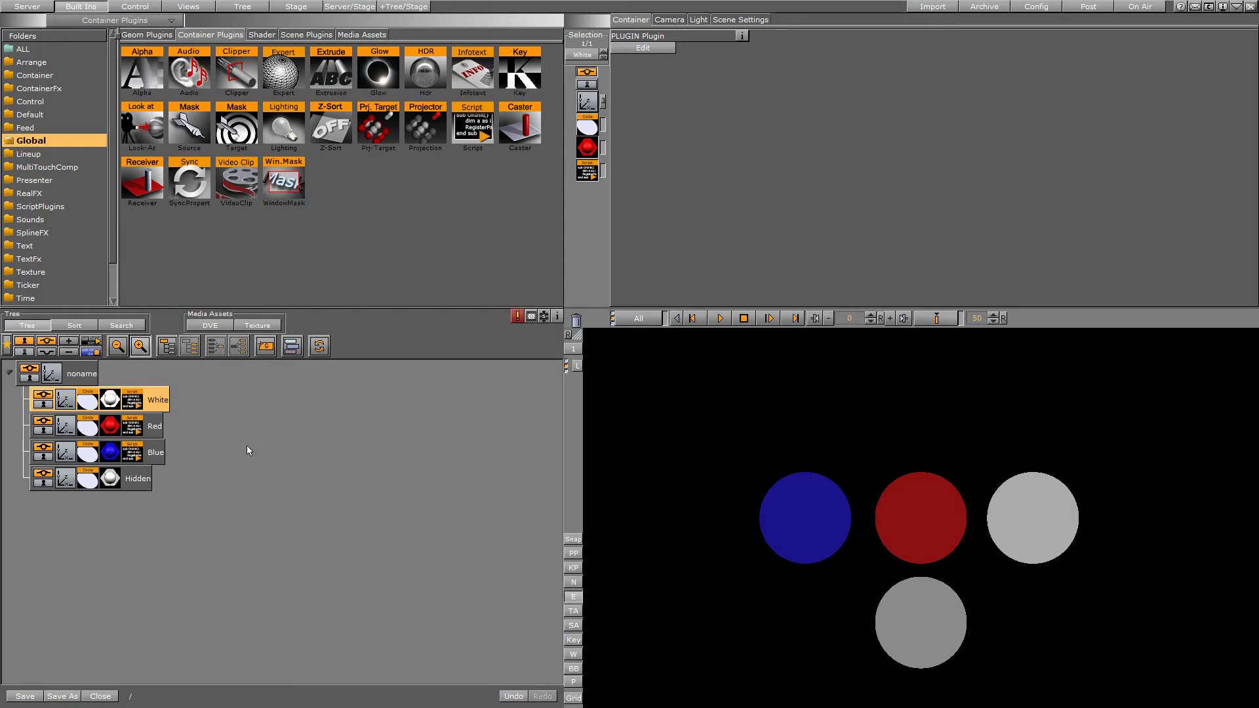
# - Test the scripts by triggering the red, white and blue circles in the scene output
pyautogui.click(920, 526)
pyautogui.click(1037, 506)
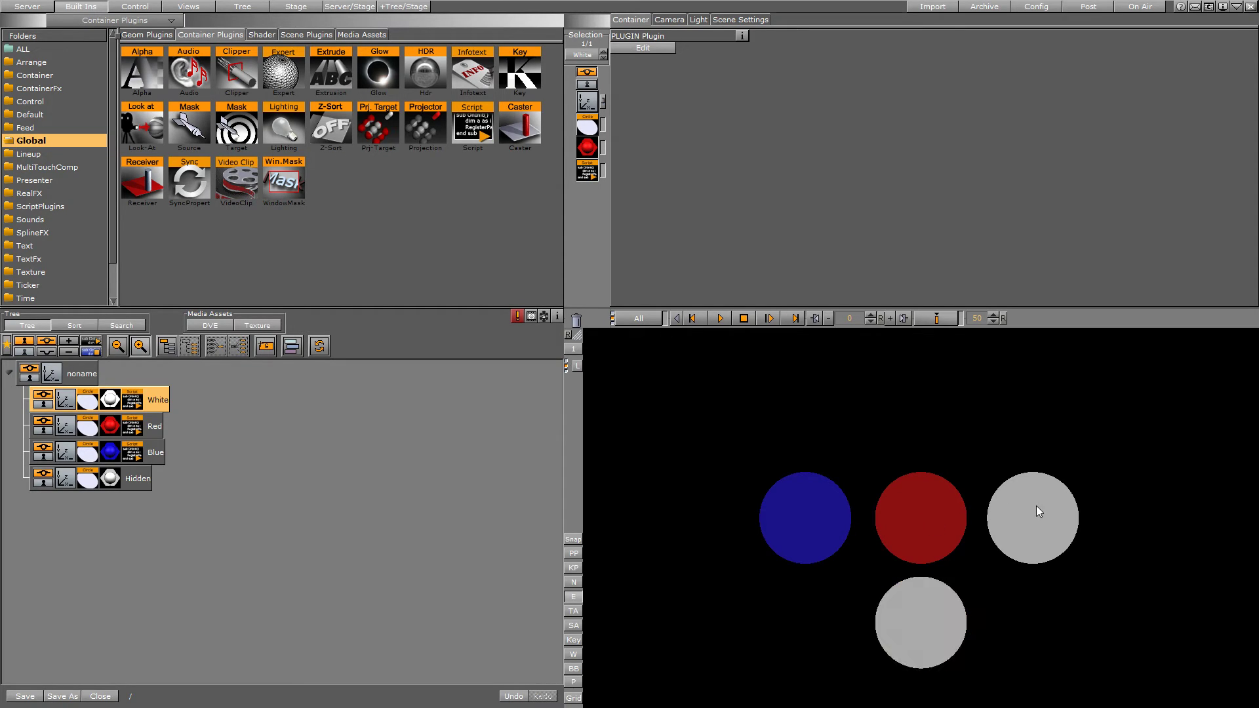
pyautogui.click(805, 519)
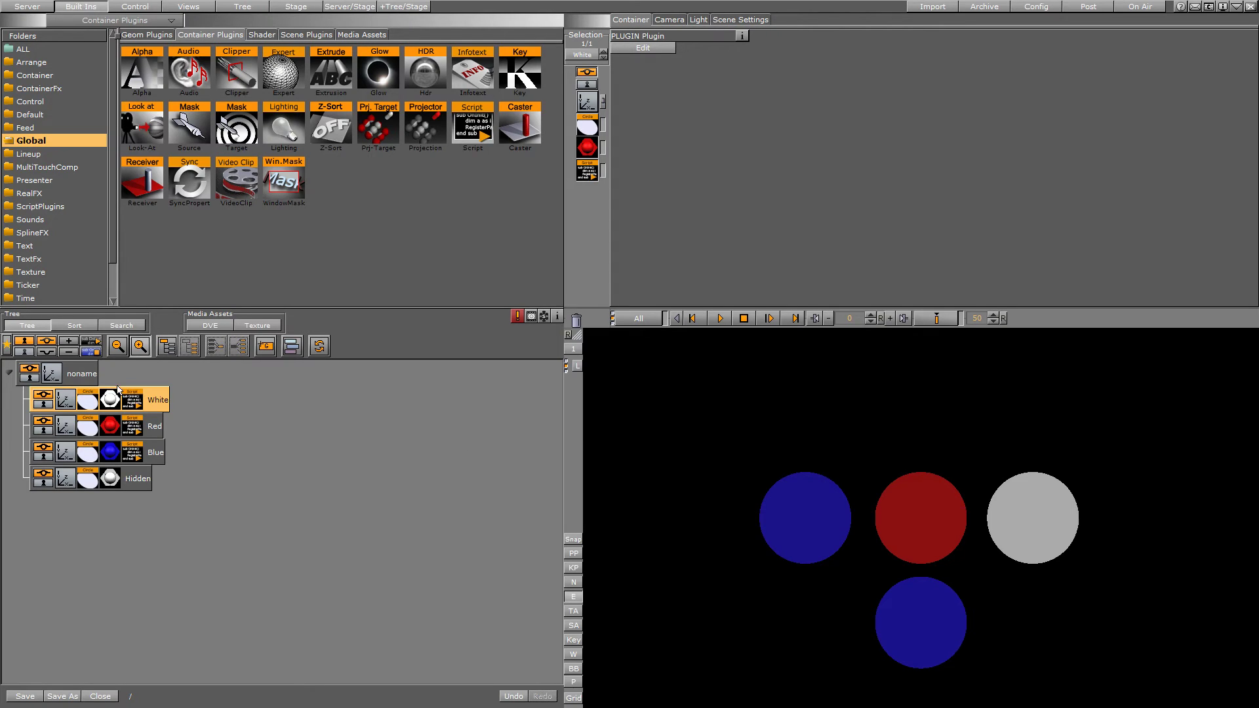
# - Scale the noname group to about 0.54 and move it up to about Y 102, and hide the Hidden container
pyautogui.click(69, 374)
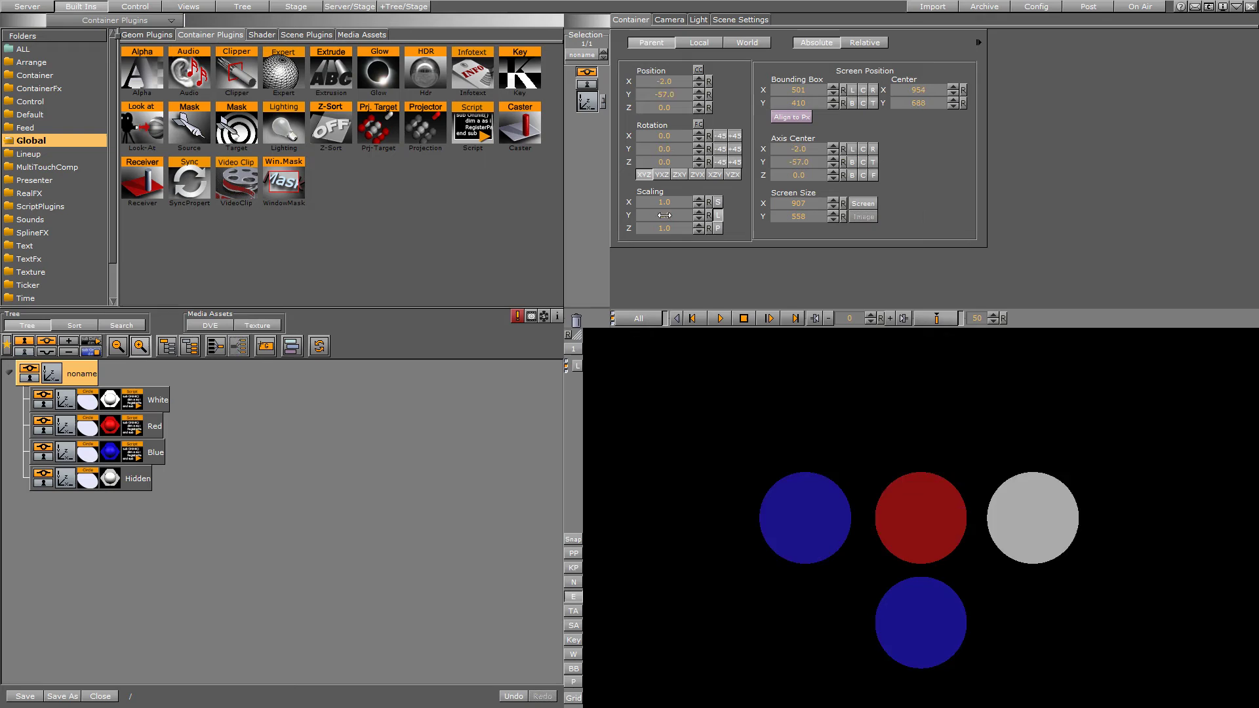
pyautogui.moveTo(667, 217); pyautogui.dragTo(656, 217)
pyautogui.moveTo(667, 95); pyautogui.dragTo(772, 125)
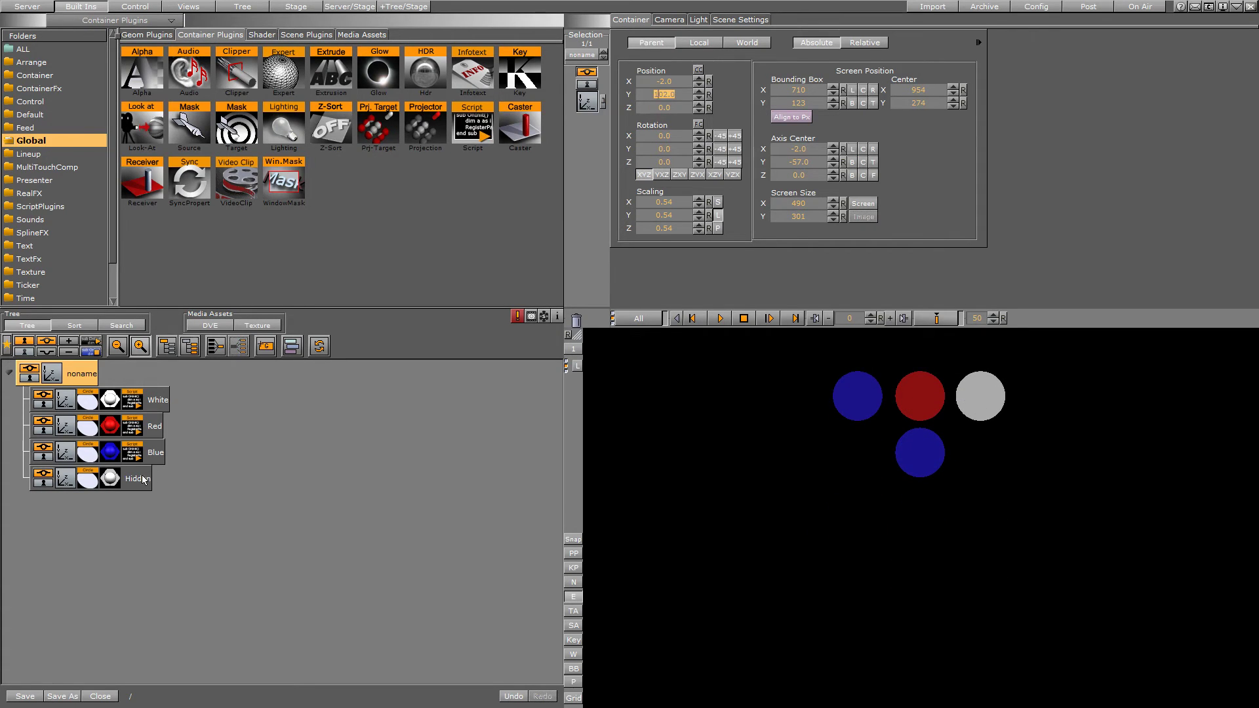
pyautogui.click(41, 474)
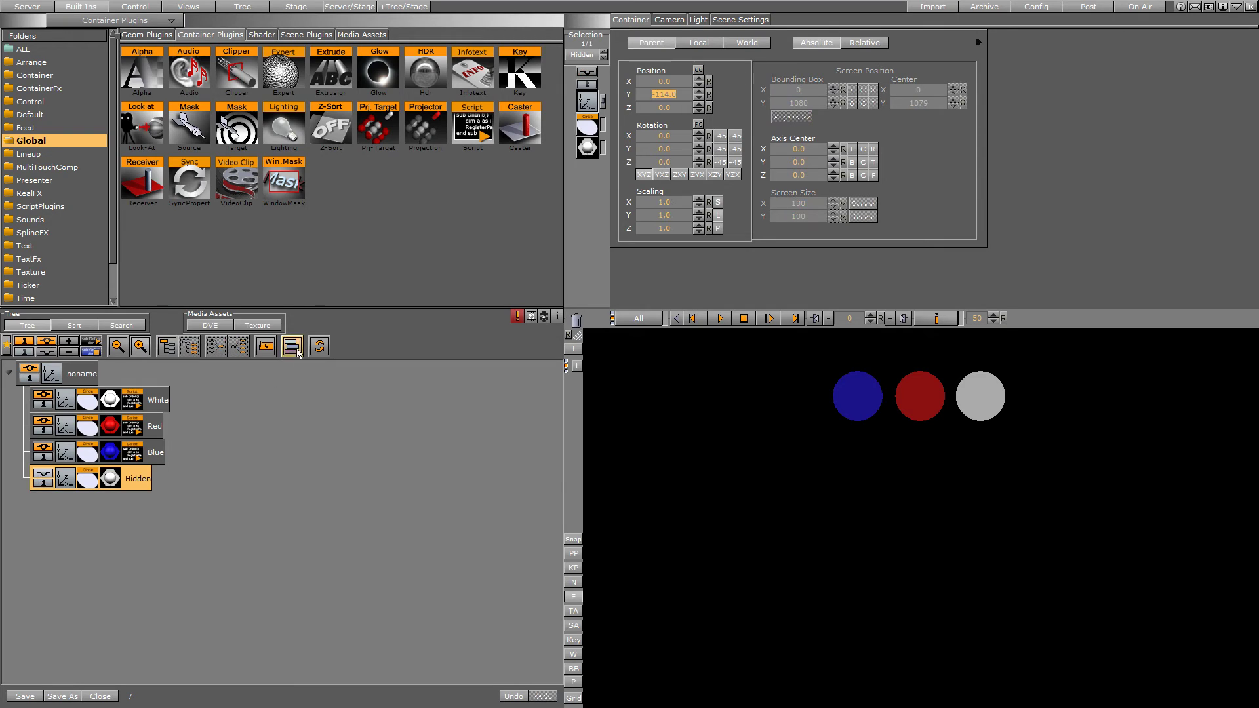
# - Add a new group container below the noname group and put a Circle geometry inside it
pyautogui.click(57, 384)
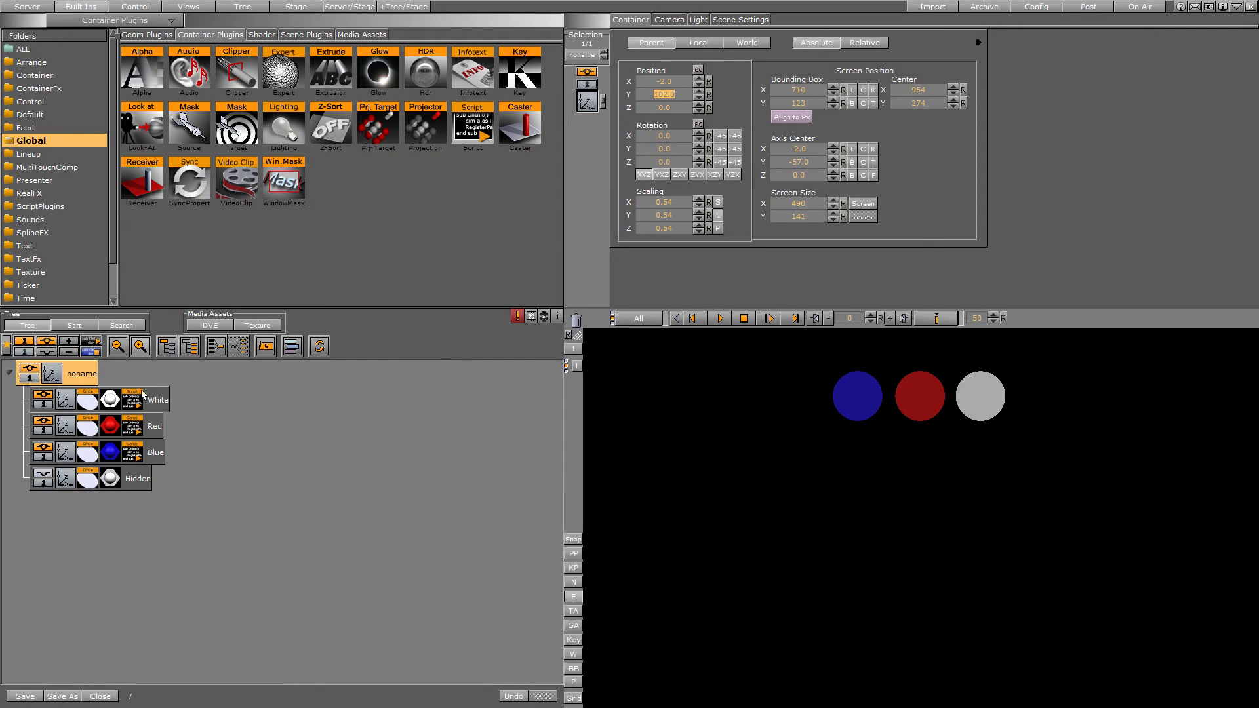
pyautogui.moveTo(265, 345); pyautogui.dragTo(47, 547)
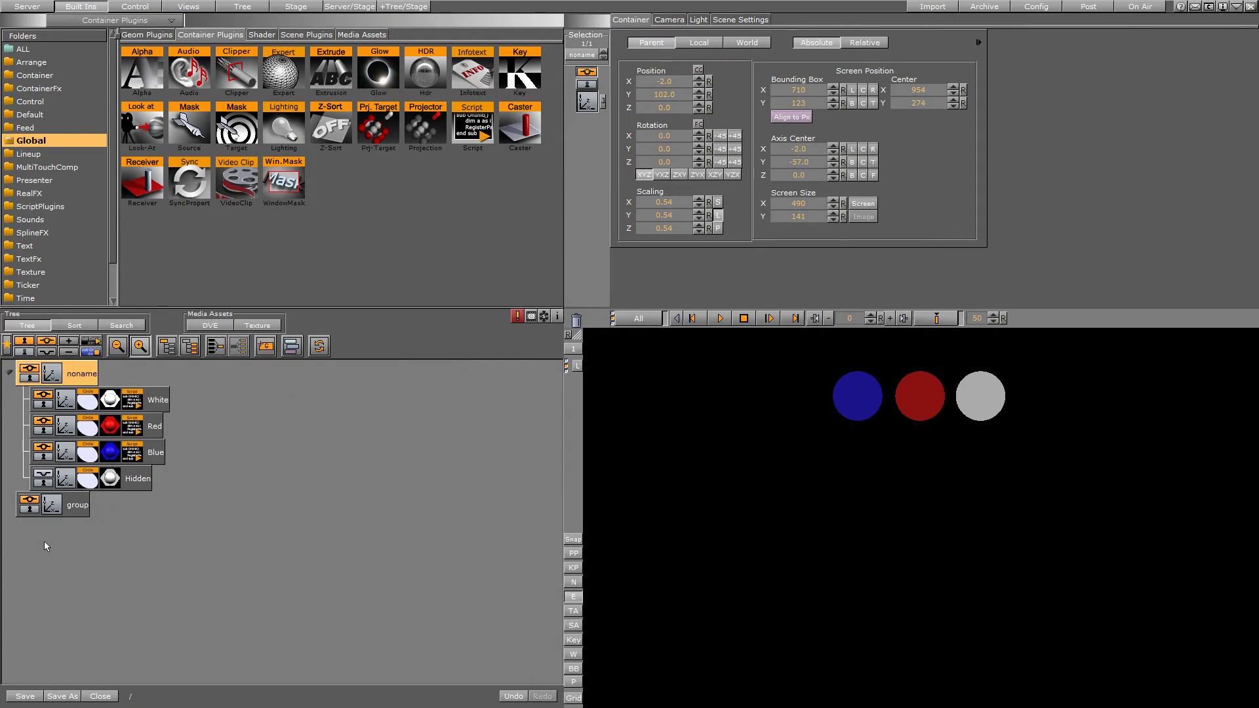
pyautogui.click(71, 512)
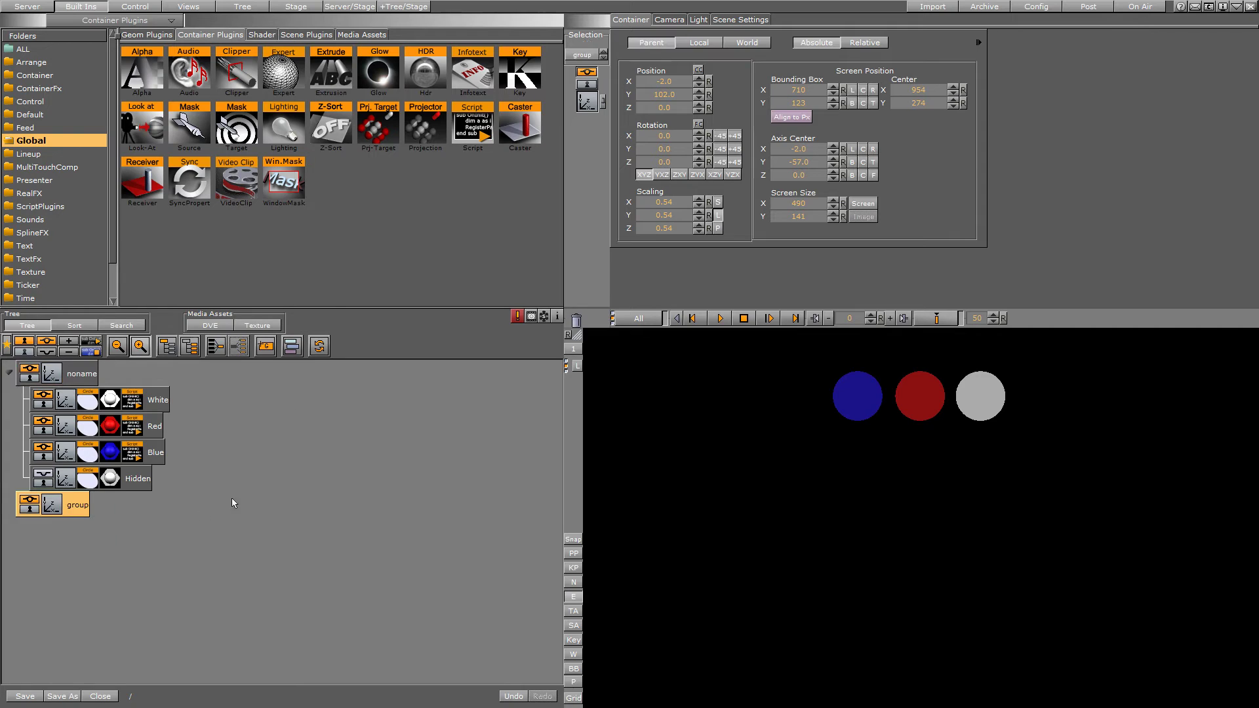
pyautogui.click(151, 36)
pyautogui.moveTo(378, 72); pyautogui.dragTo(163, 503)
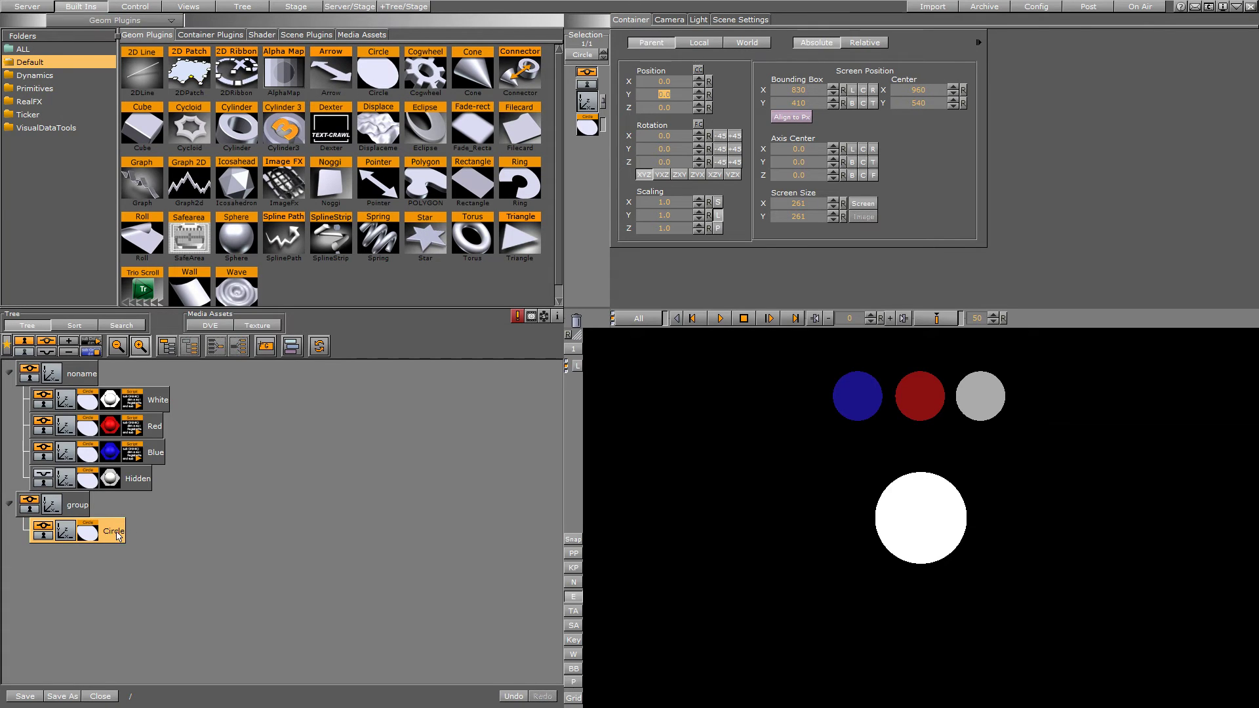
# - Add a material to the new Circle, and transform it to about 0.55 scale at about X 183
pyautogui.rightClick(112, 535)
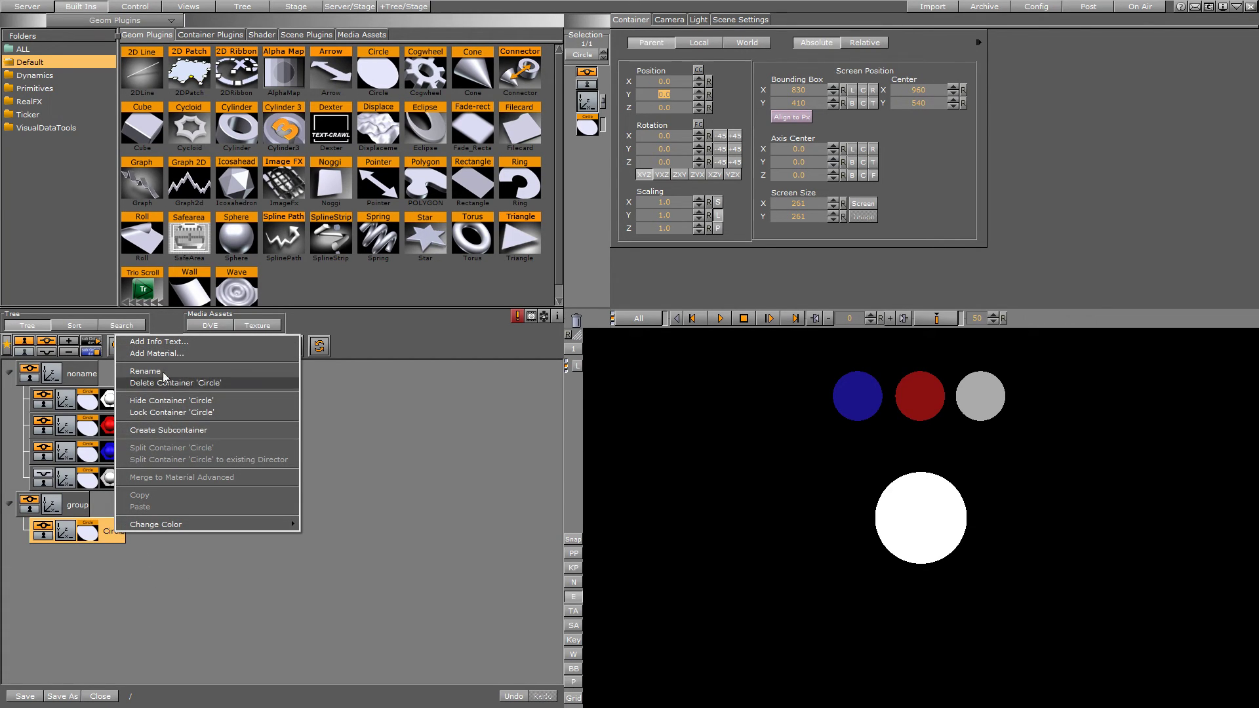
pyautogui.click(158, 353)
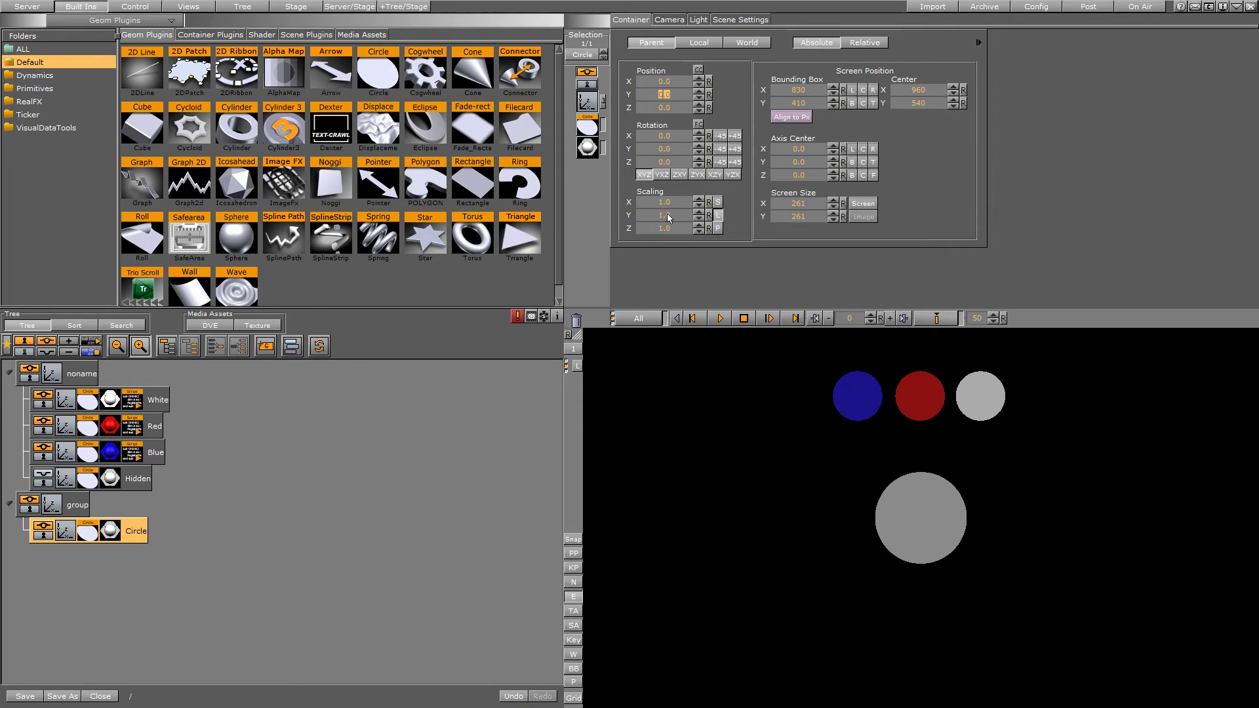
pyautogui.moveTo(631, 216); pyautogui.dragTo(641, 215)
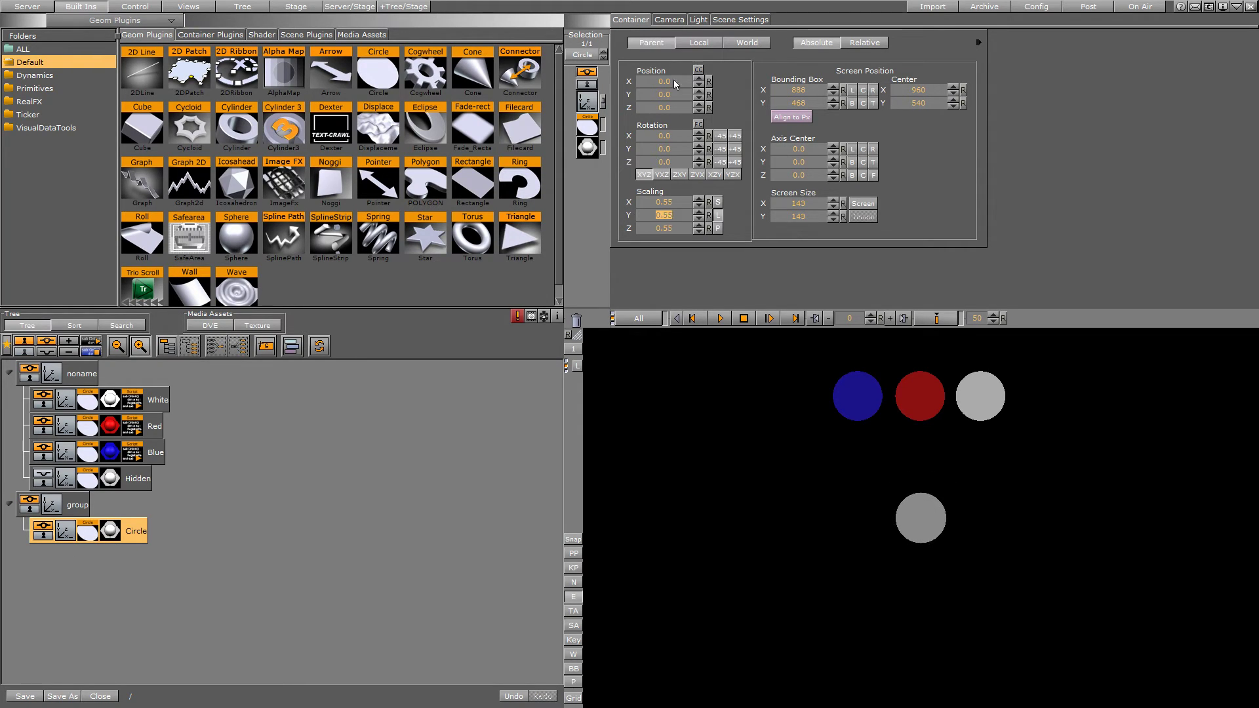
pyautogui.moveTo(663, 81); pyautogui.dragTo(705, 82)
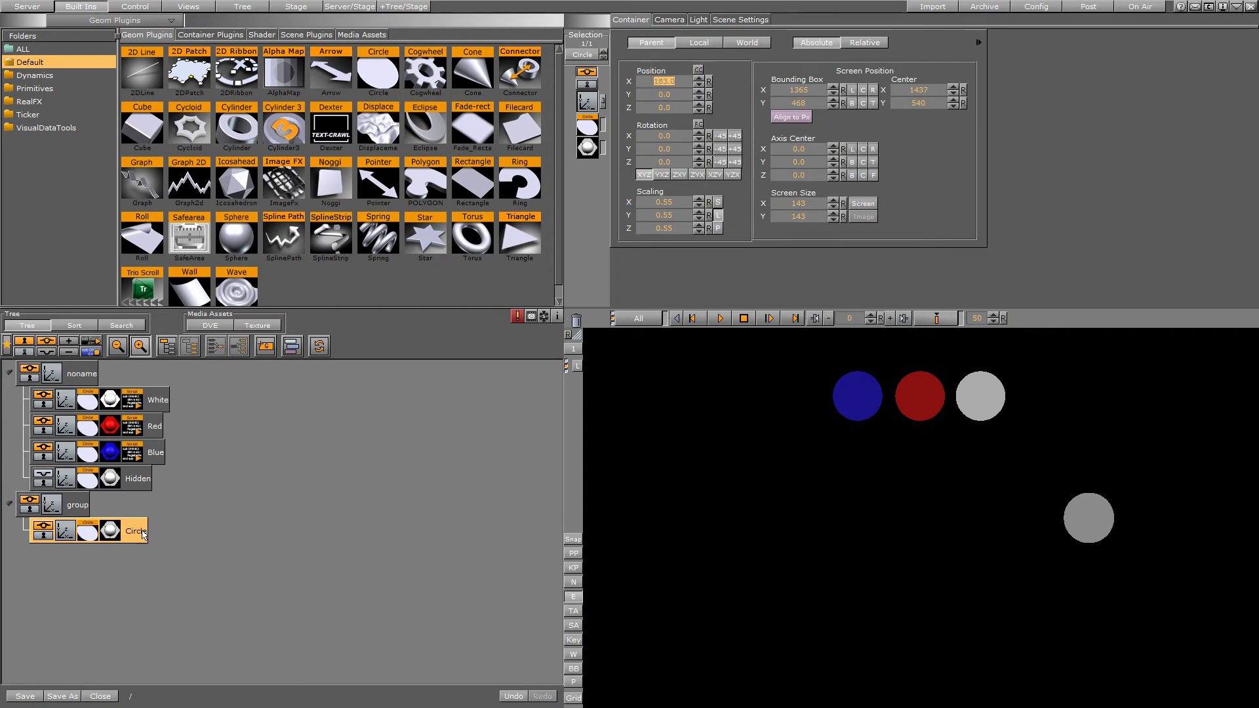
# - Duplicate the Circle three times within the group and place the copies at about X 112, 38 and -32
pyautogui.keyDown('ctrl'); pyautogui.moveTo(130, 535); pyautogui.dragTo(85, 557); pyautogui.keyUp('ctrl')
pyautogui.click(68, 558)
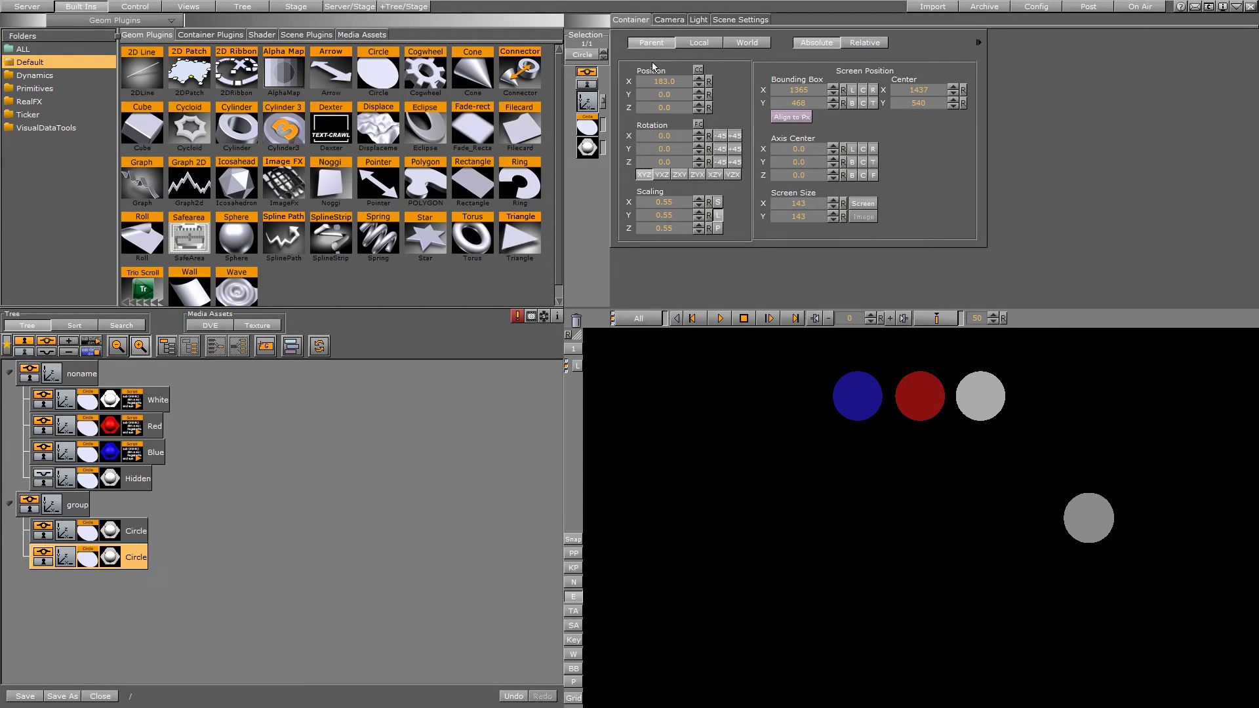
pyautogui.moveTo(664, 80); pyautogui.dragTo(618, 84)
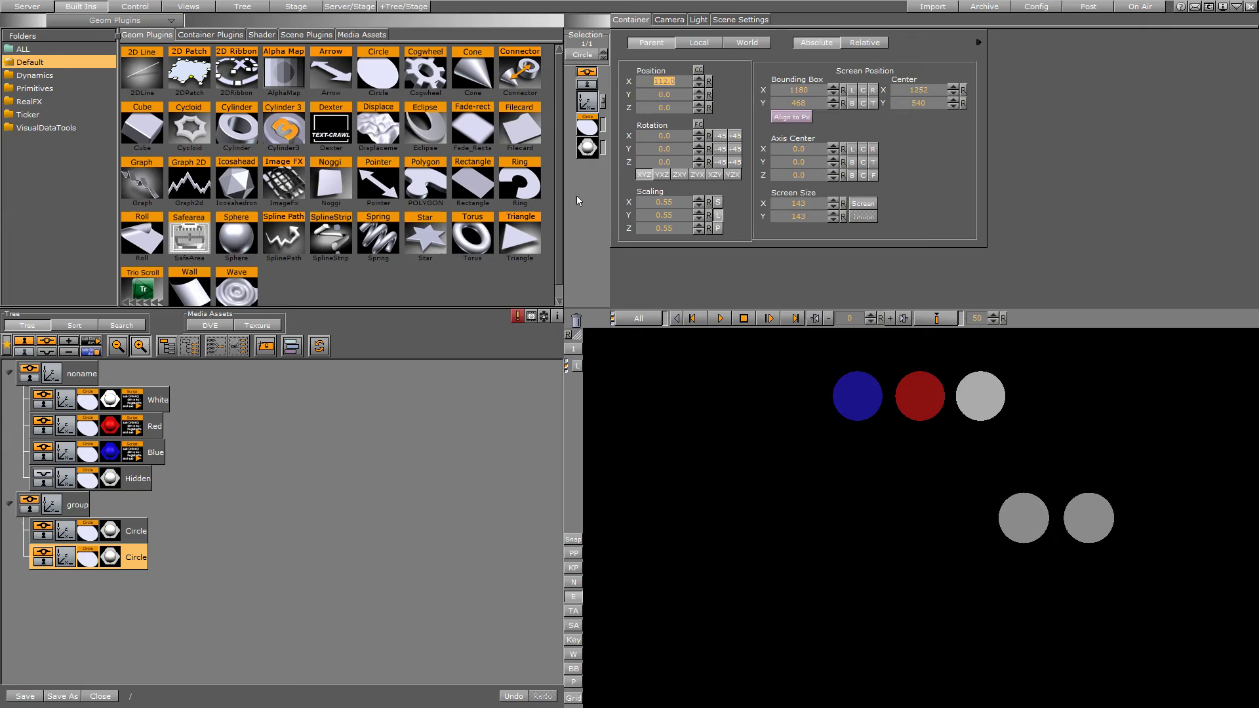
pyautogui.keyDown('ctrl'); pyautogui.moveTo(112, 558); pyautogui.dragTo(105, 580); pyautogui.keyUp('ctrl')
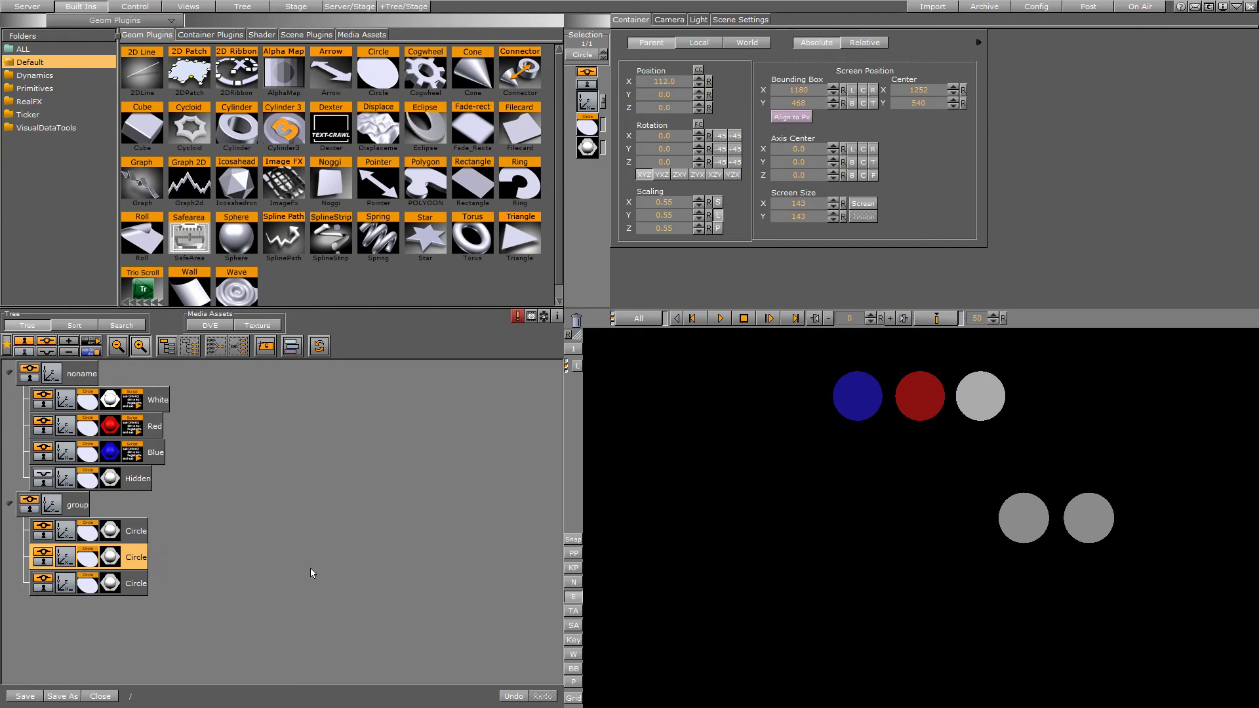
pyautogui.click(62, 587)
pyautogui.moveTo(630, 81); pyautogui.dragTo(612, 88)
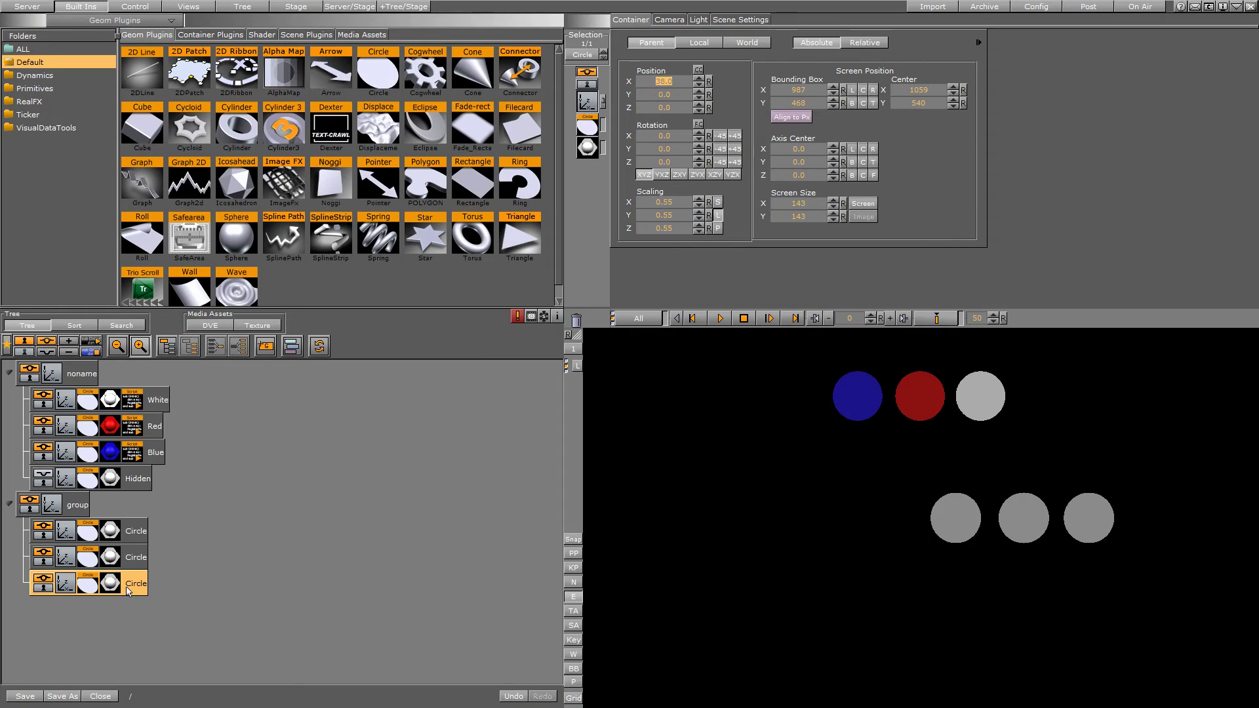
pyautogui.keyDown('ctrl'); pyautogui.moveTo(127, 591); pyautogui.dragTo(122, 609); pyautogui.keyUp('ctrl')
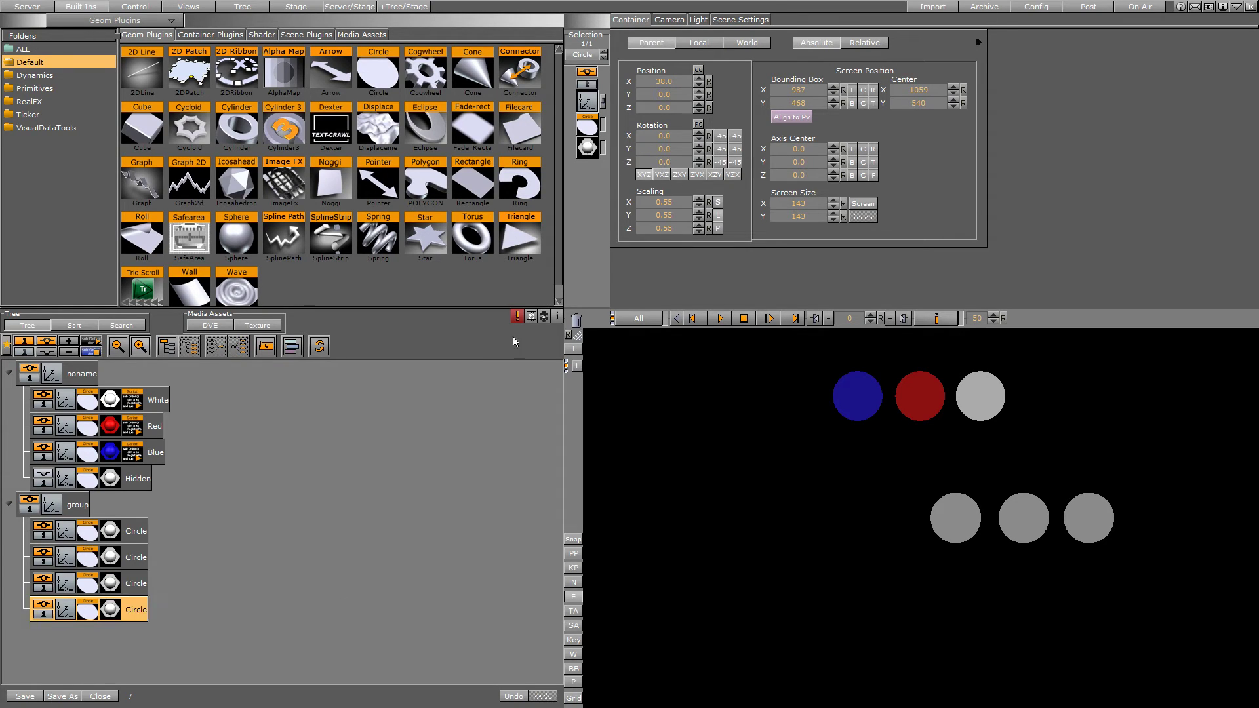
pyautogui.moveTo(656, 81); pyautogui.dragTo(615, 81)
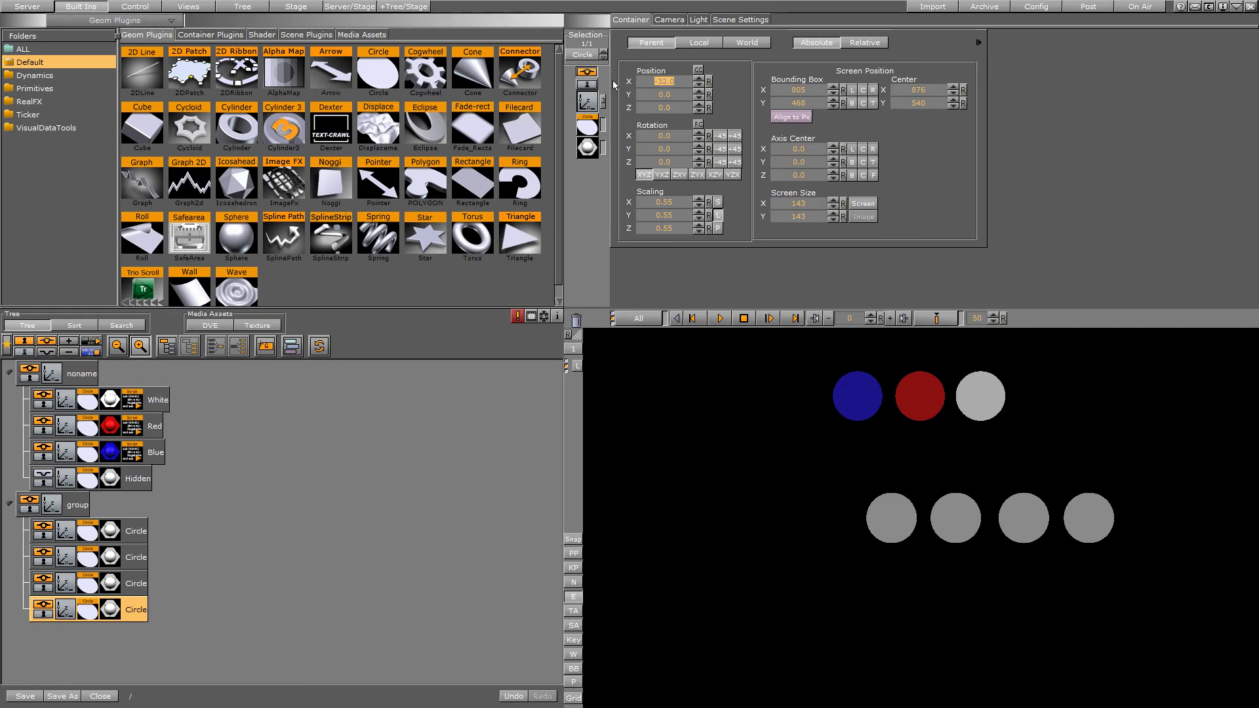
# - Move the new group of gray circles to about X -54 and Y -44
pyautogui.click(72, 501)
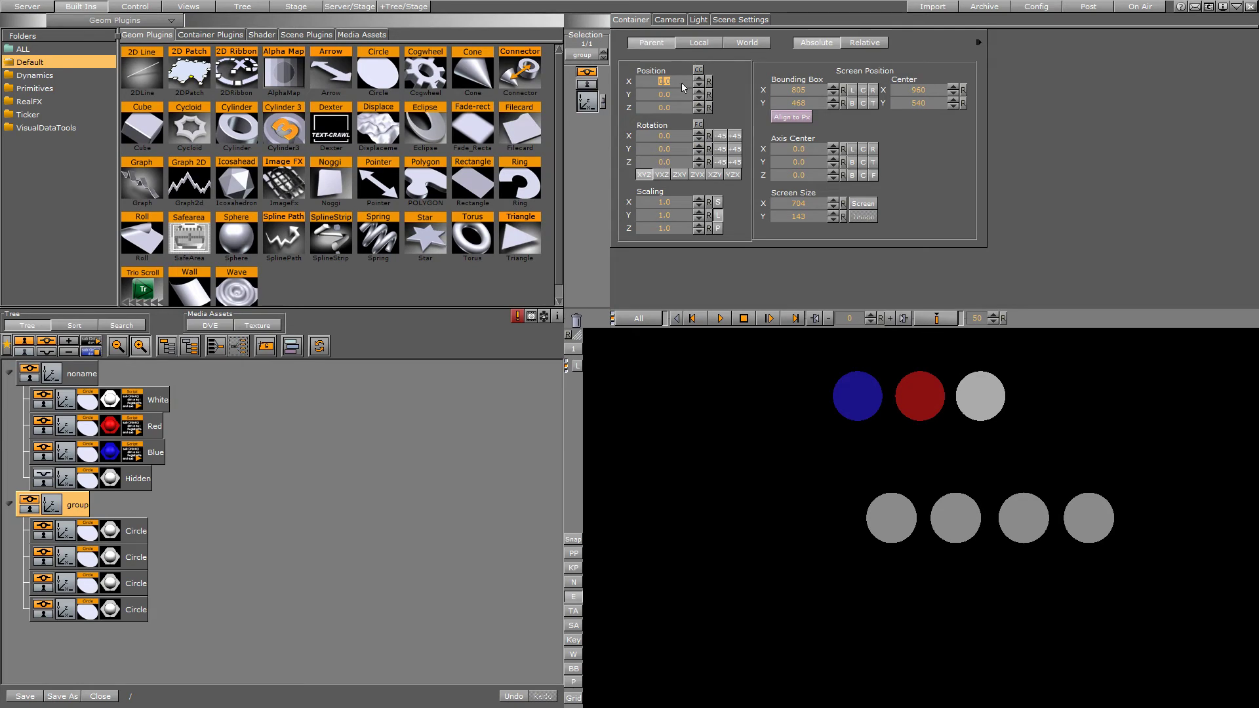
pyautogui.moveTo(633, 81); pyautogui.dragTo(634, 92)
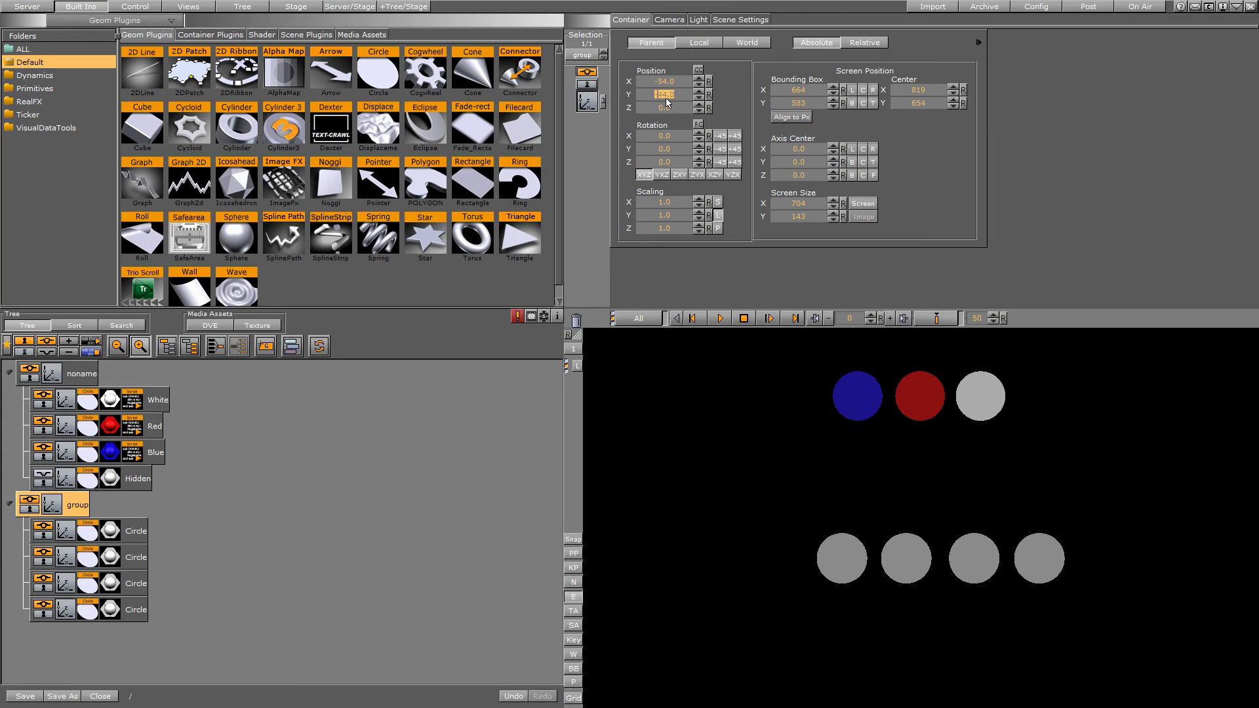
# - Copy the Blue container's script onto the first Circle in the new group and show the copied script's properties
pyautogui.click(131, 536)
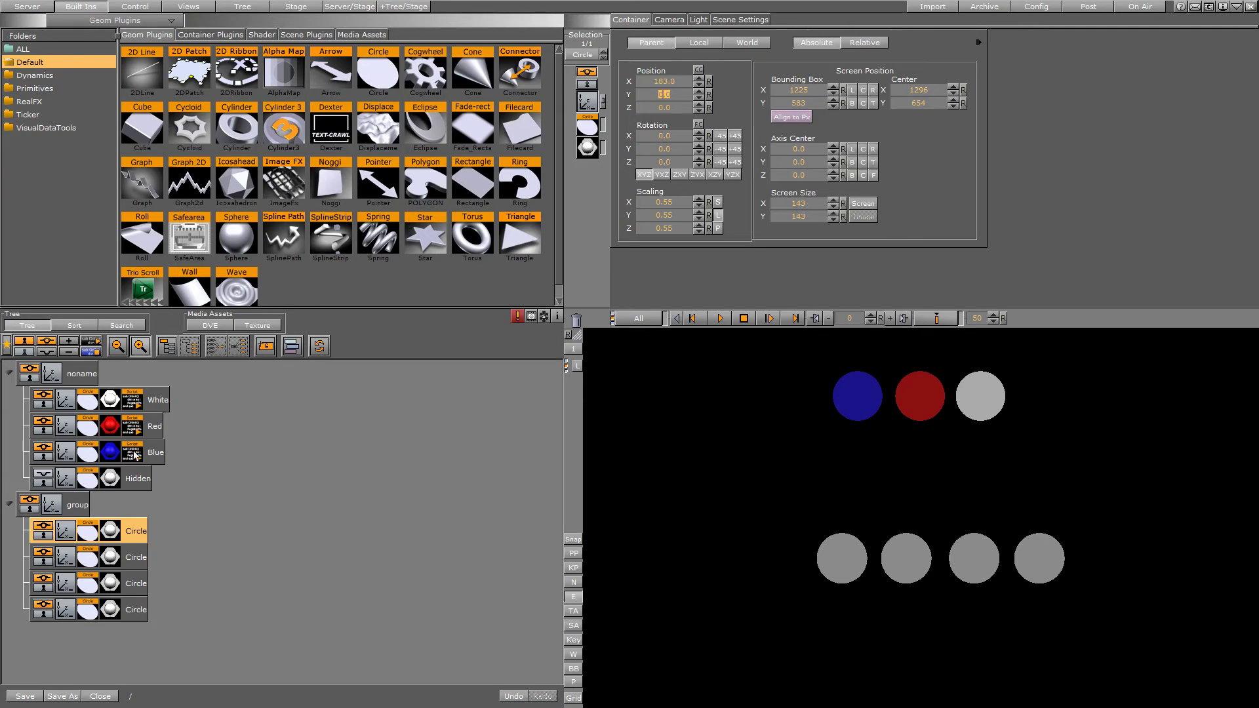
pyautogui.moveTo(135, 454); pyautogui.dragTo(135, 534)
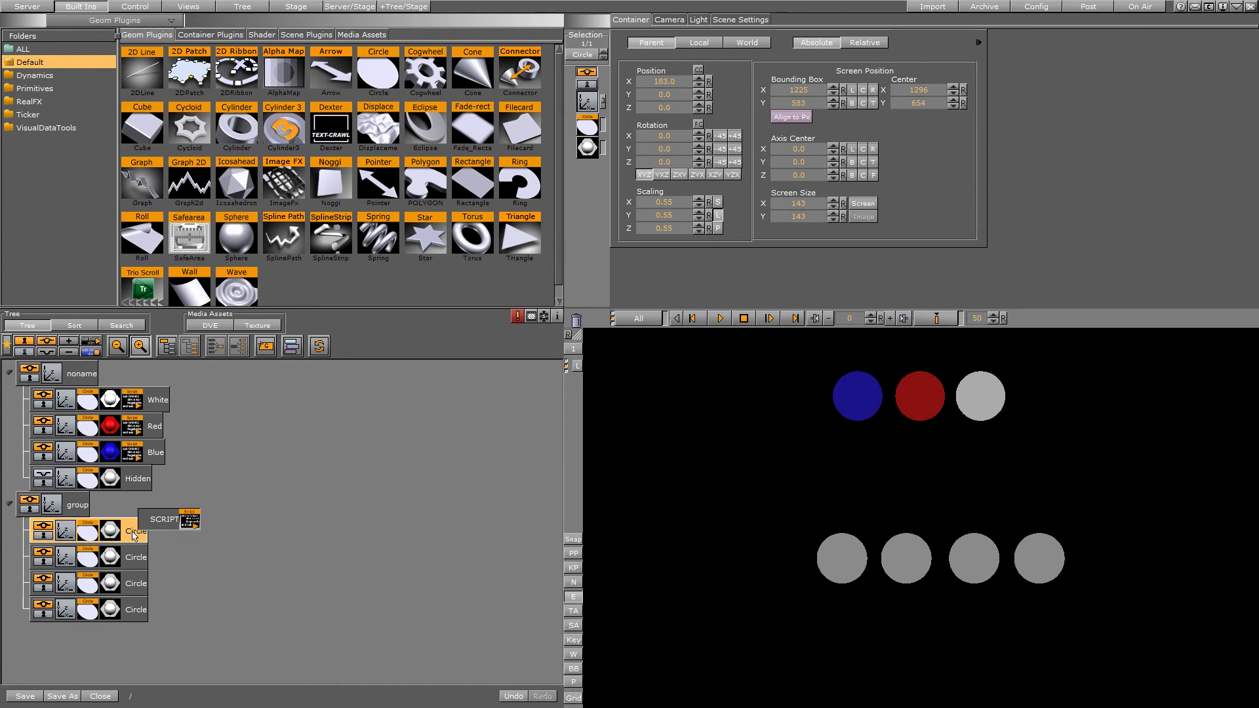
pyautogui.moveTo(135, 535); pyautogui.dragTo(136, 534)
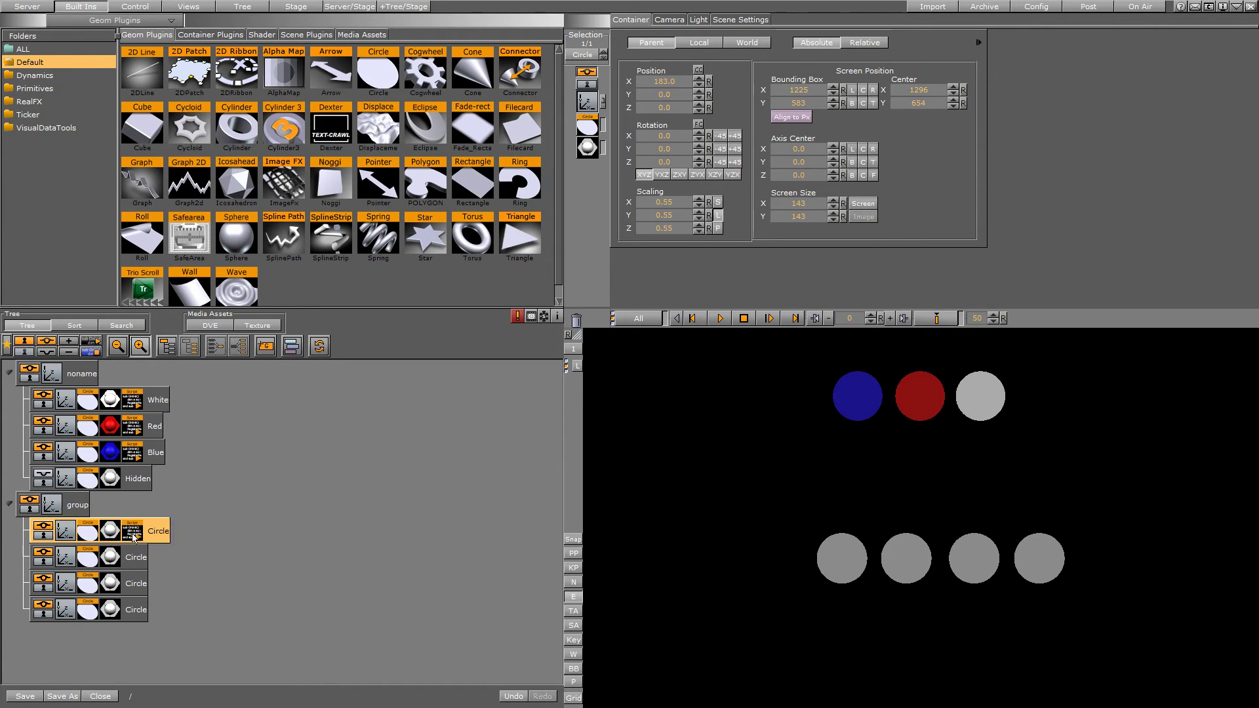
pyautogui.click(135, 533)
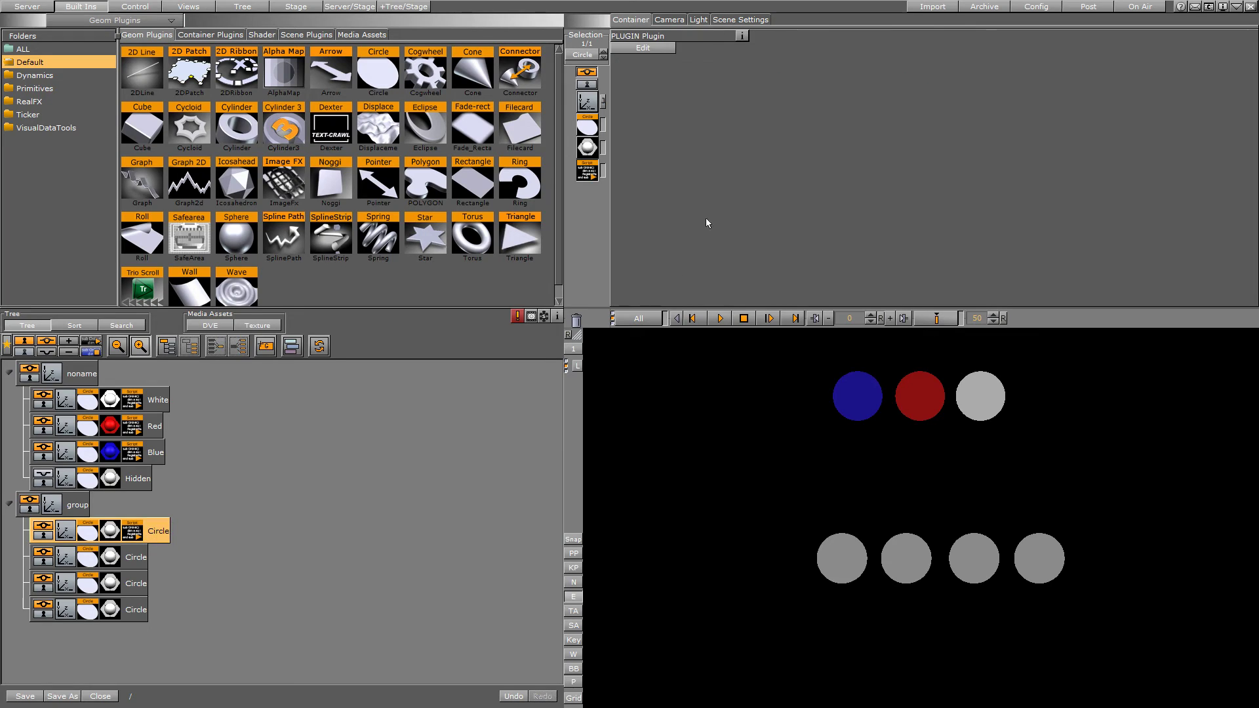
# - Reverse the script's assignment to this.material.diffuse = Hidden.material.diffuse, and compile and run it
pyautogui.click(643, 35)
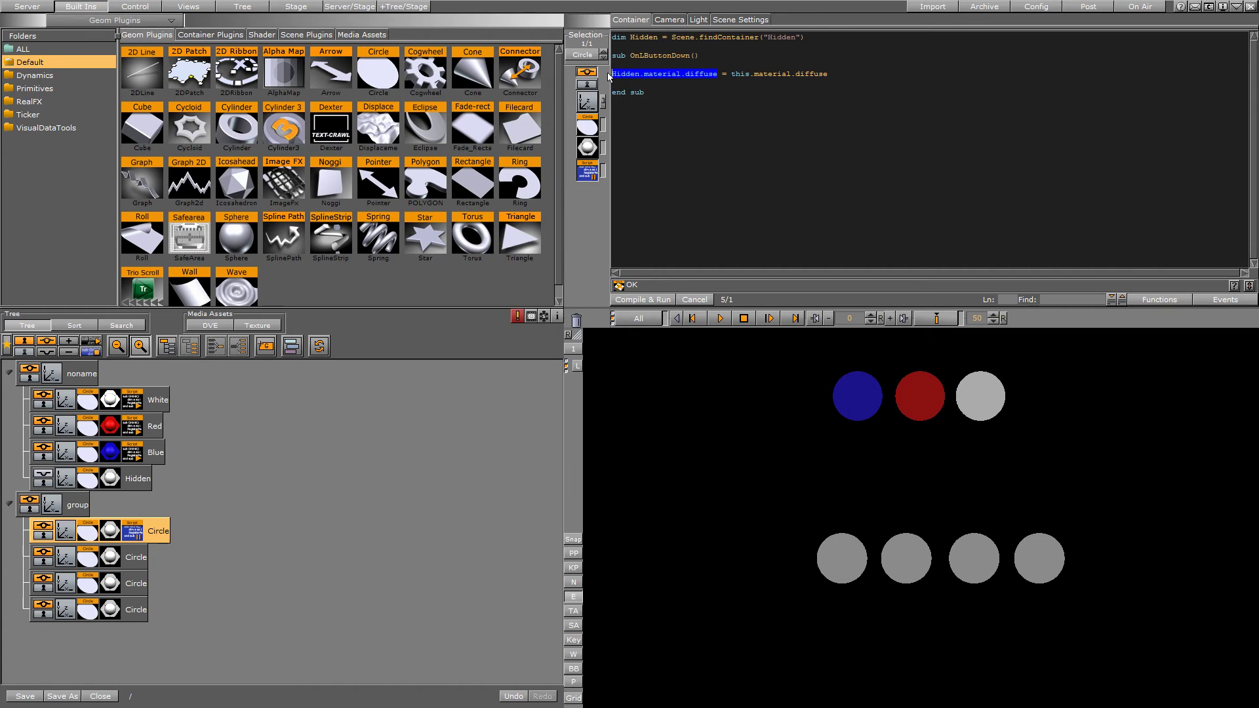
pyautogui.press('BackSpace')
pyautogui.press('Delete')
pyautogui.press('Delete')
pyautogui.press('Delete')
pyautogui.write('Hidden.material.diffuse')
pyautogui.click(649, 300)
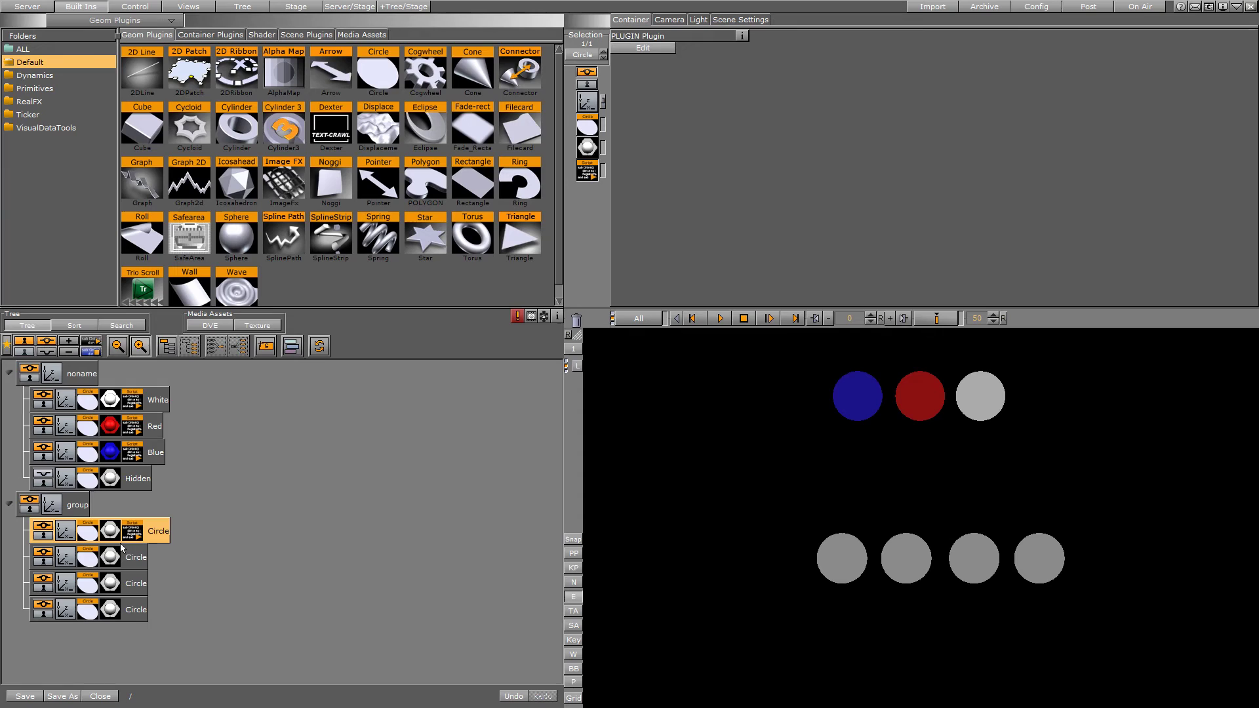
# - Copy the edited script onto the group's other three Circles, and test coloring them with the color buttons
pyautogui.moveTo(131, 531); pyautogui.dragTo(131, 610)
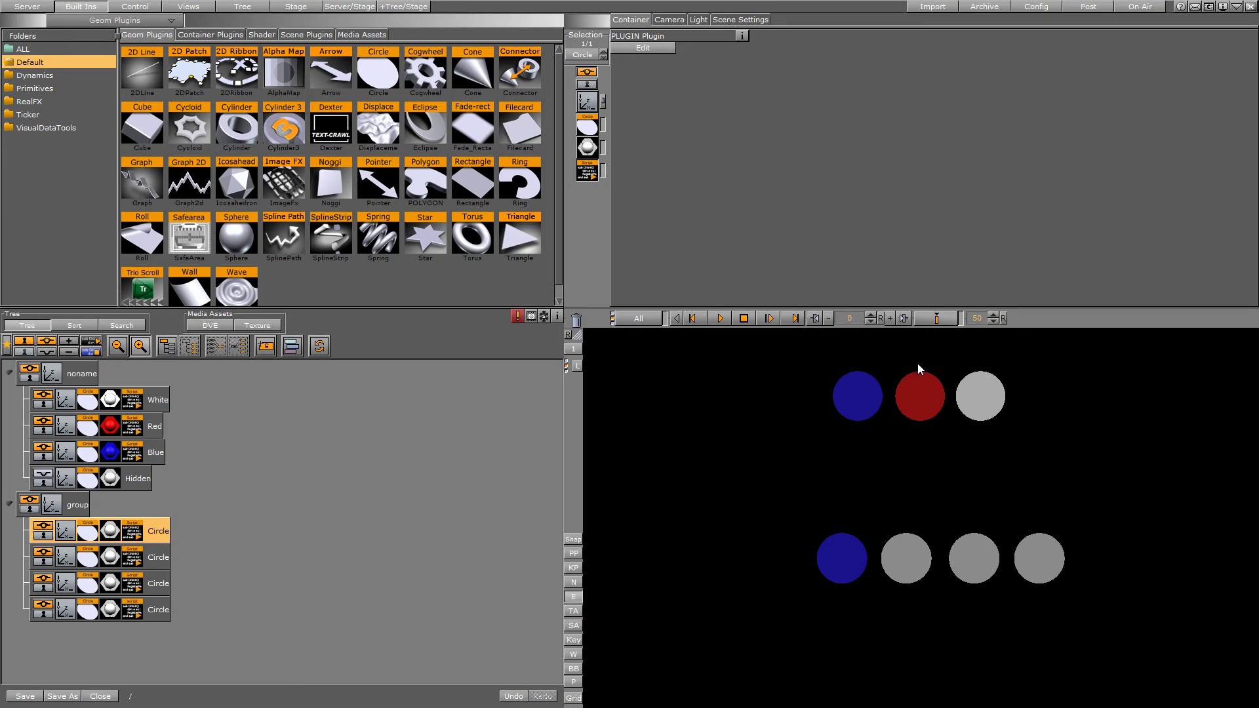
pyautogui.click(920, 540)
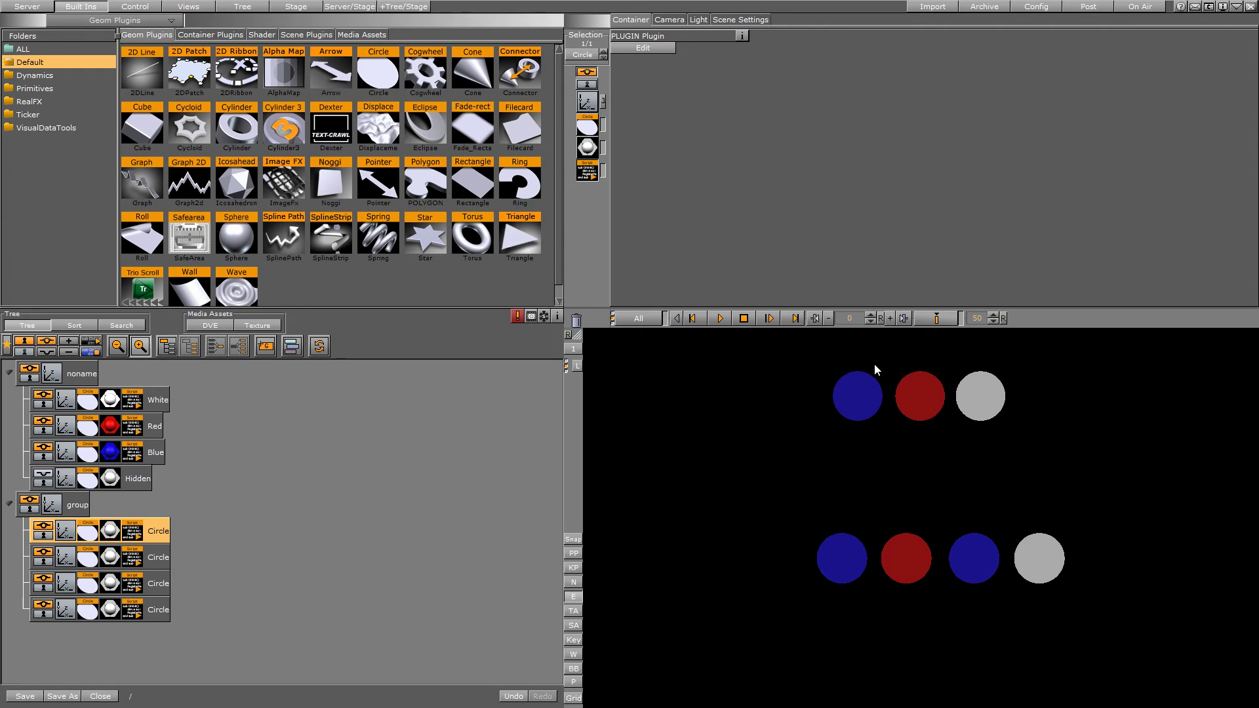
# - Duplicate the last Circle in the group with its script and move the copy to about X -105
pyautogui.moveTo(154, 617); pyautogui.dragTo(109, 629)
pyautogui.click(110, 610)
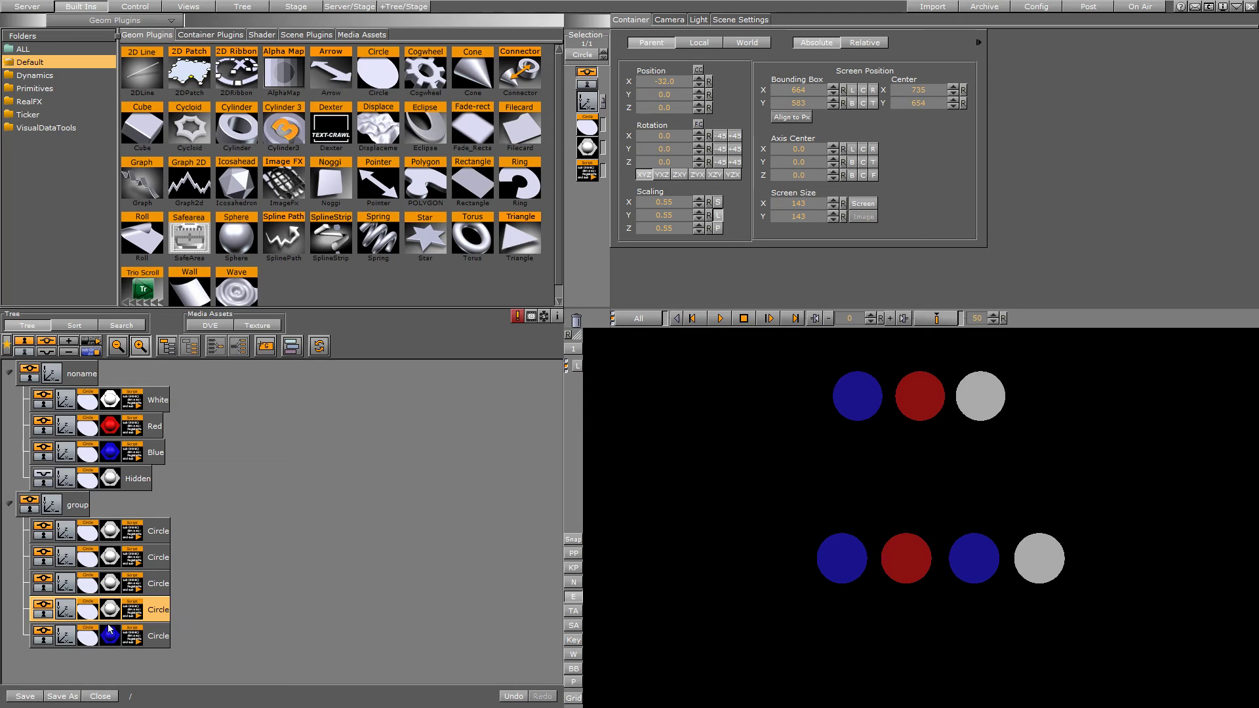
pyautogui.click(67, 635)
pyautogui.moveTo(669, 84); pyautogui.dragTo(620, 87)
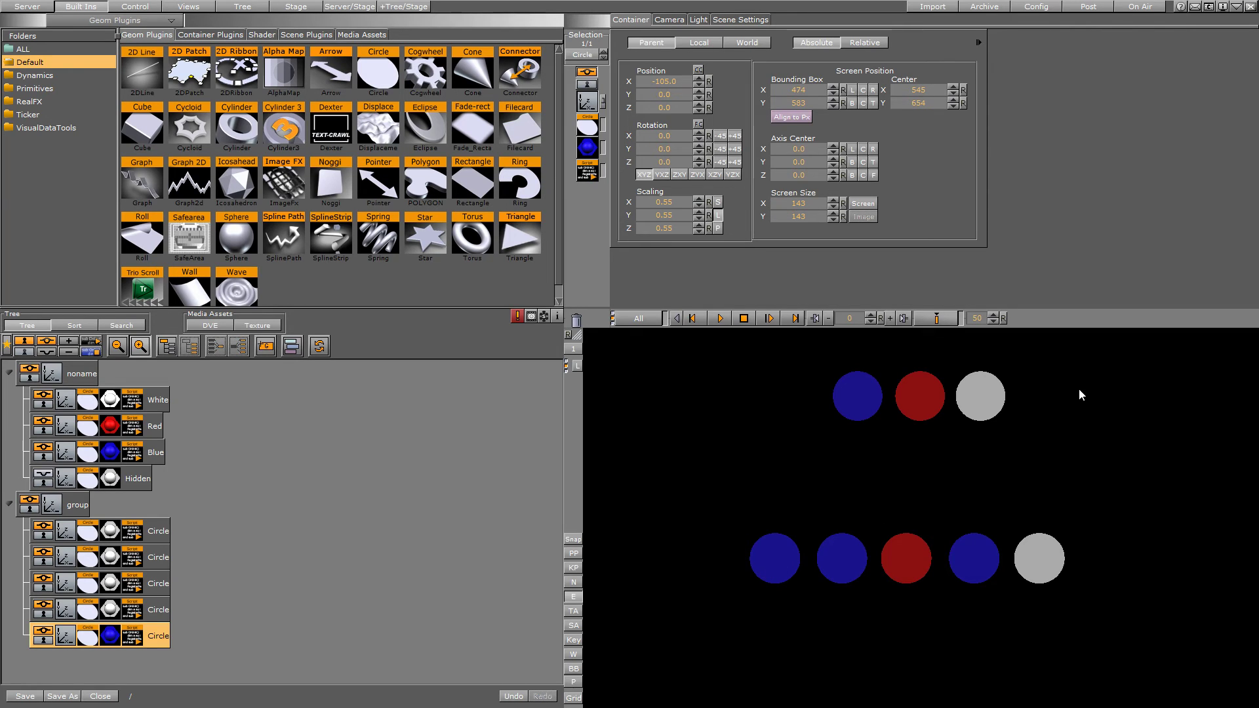
# - Recolor the leftmost circle as a test, then scale the noname group to about 0.786 and move it to about X -39, Y 87
pyautogui.click(782, 566)
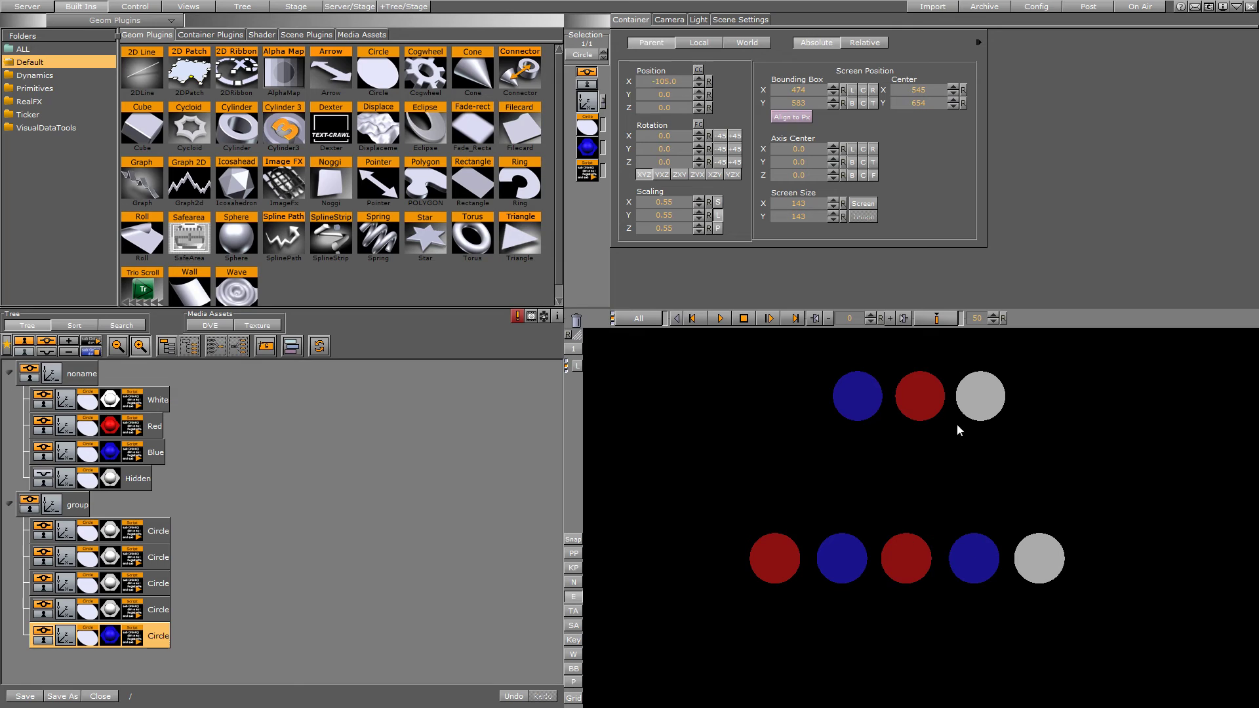
pyautogui.click(56, 377)
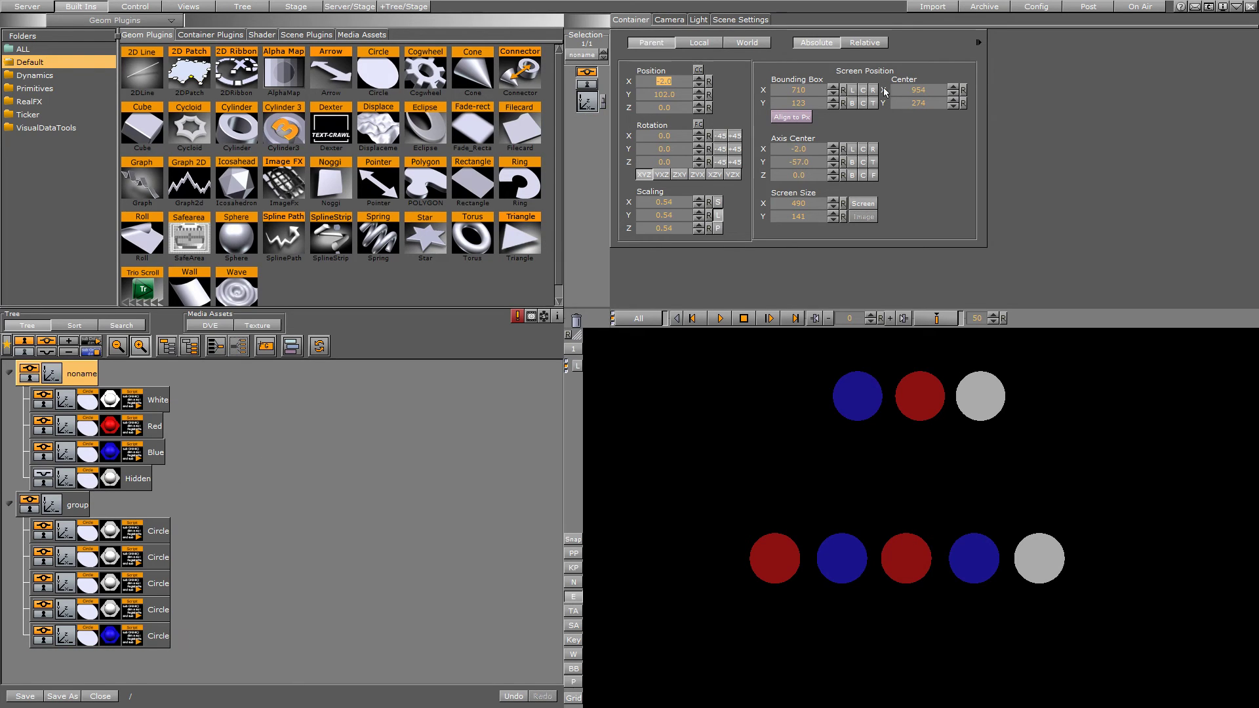
pyautogui.moveTo(680, 215); pyautogui.dragTo(825, 190)
pyautogui.moveTo(679, 81); pyautogui.dragTo(658, 112)
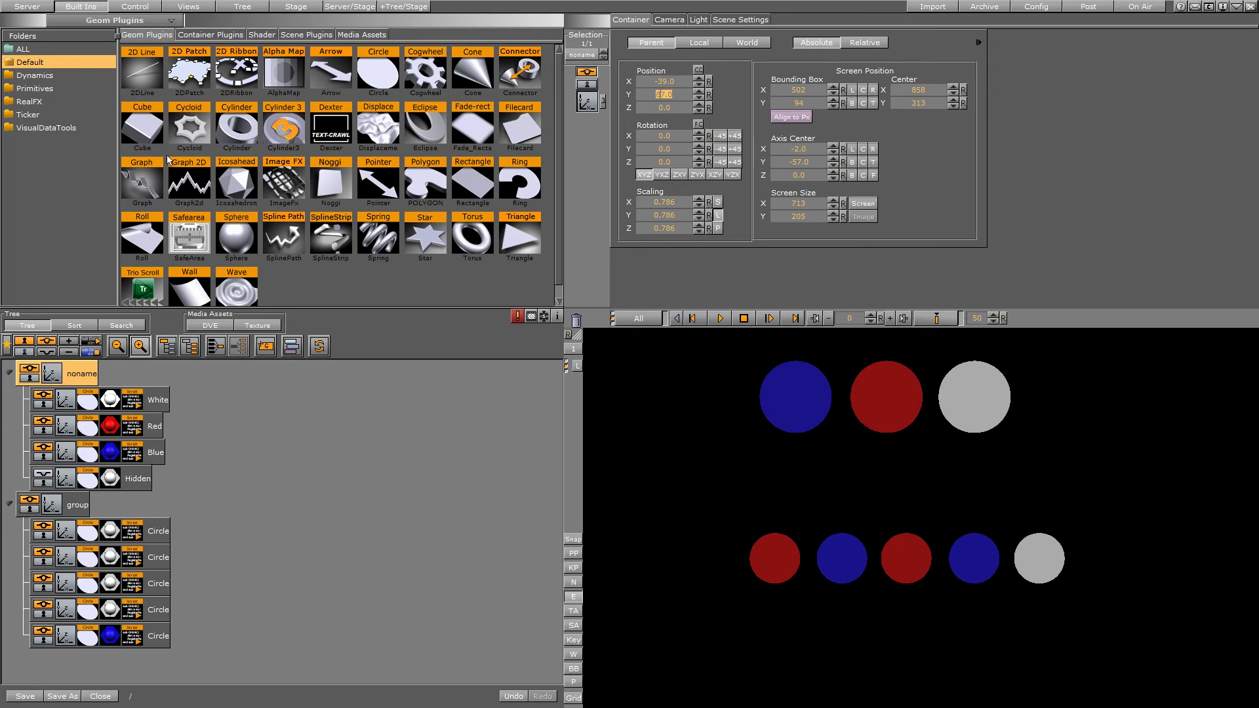
# - Find the Arial-Black font through the server's arial search and add it as a text container above the noname group
pyautogui.click(30, 8)
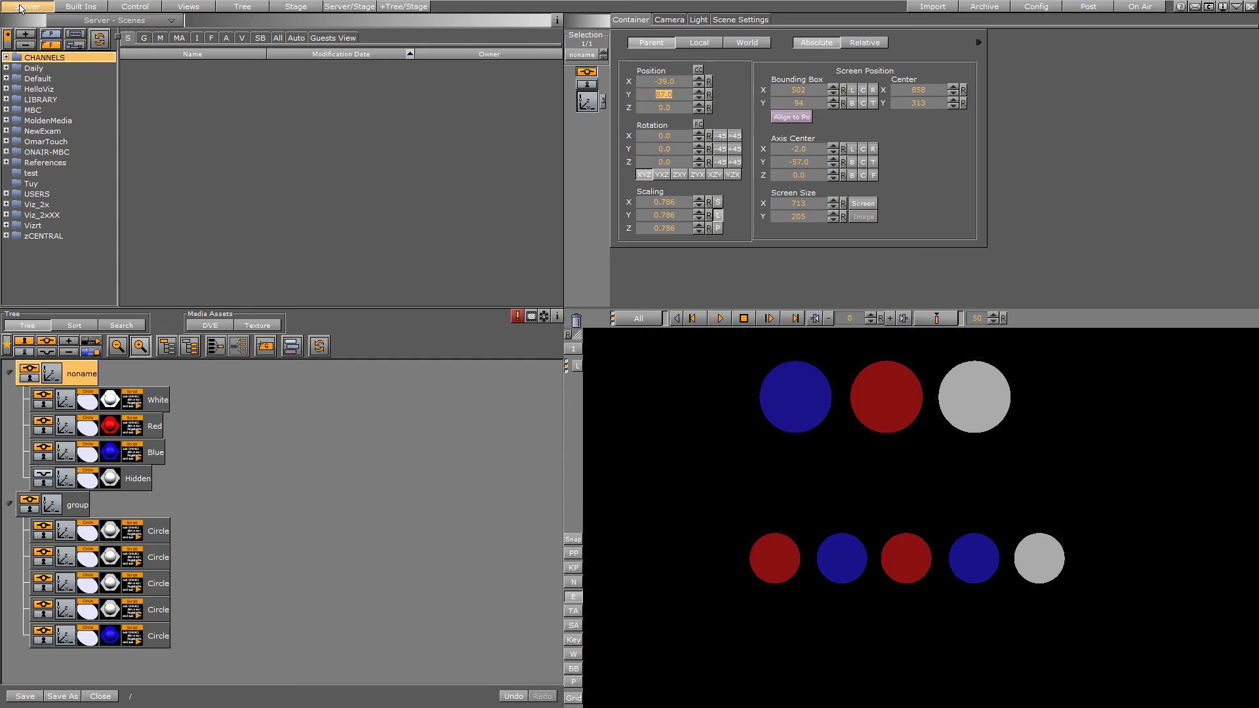
pyautogui.click(72, 20)
pyautogui.click(98, 133)
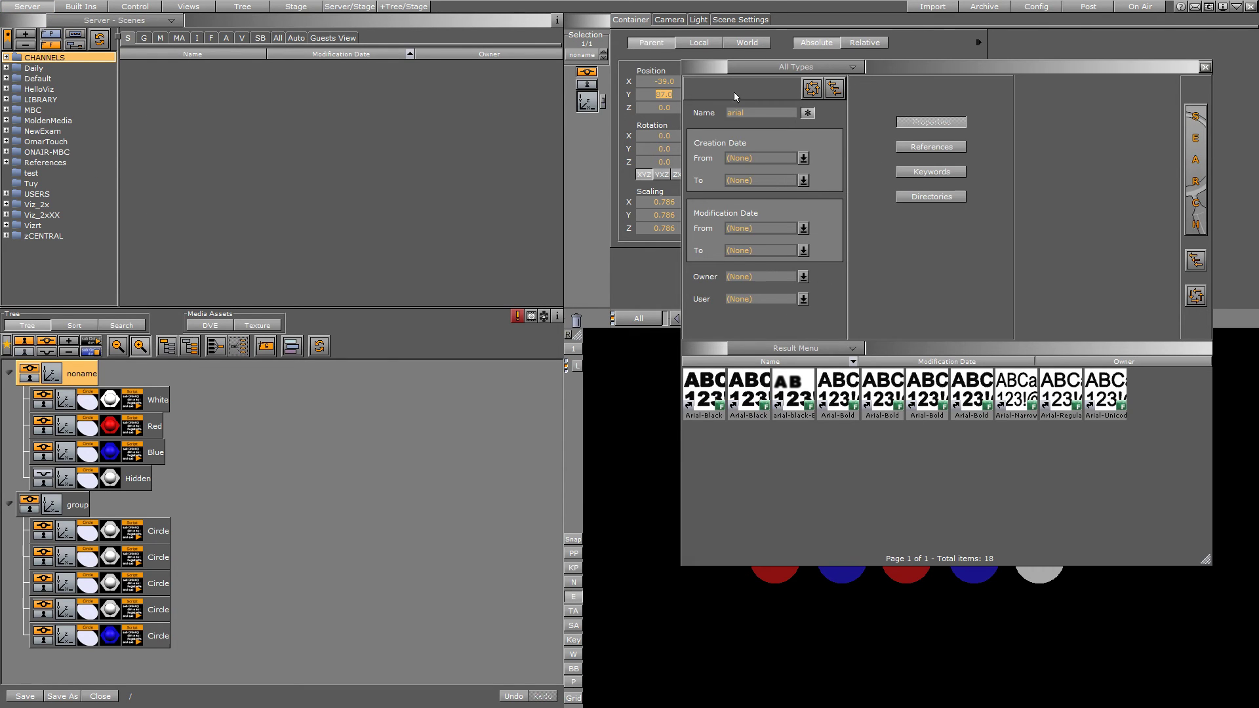
pyautogui.click(708, 380)
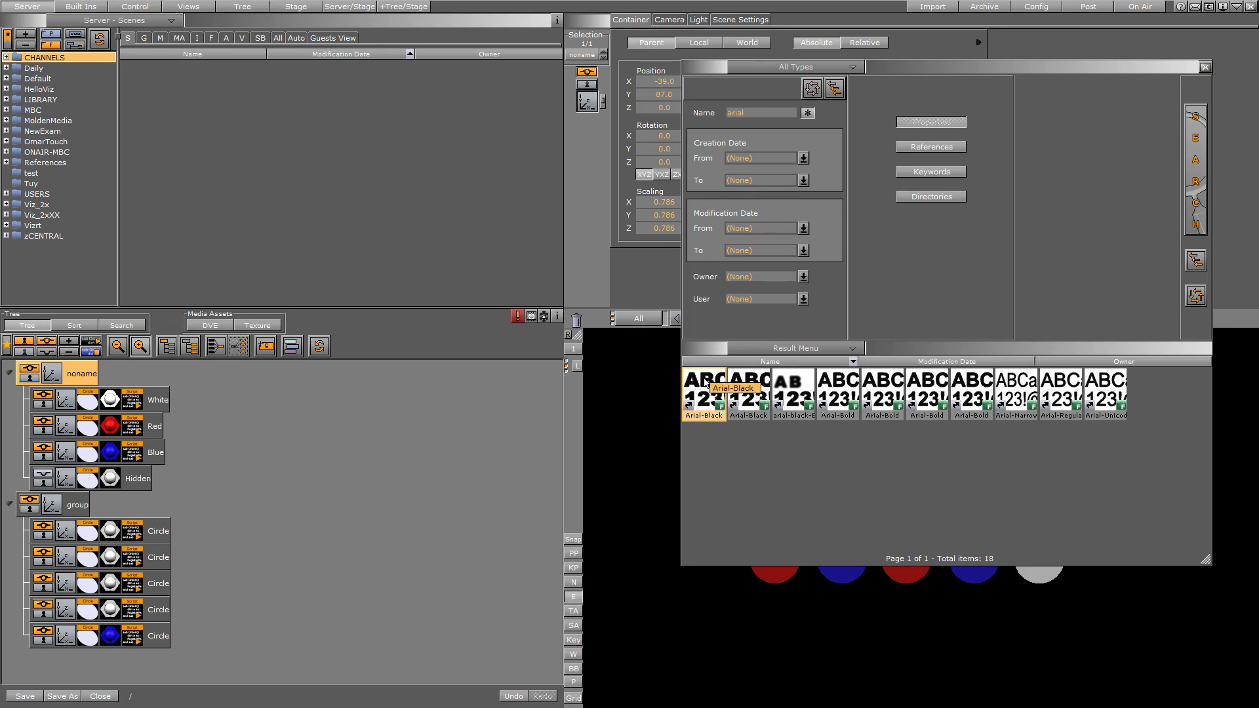
pyautogui.moveTo(707, 385); pyautogui.dragTo(12, 362)
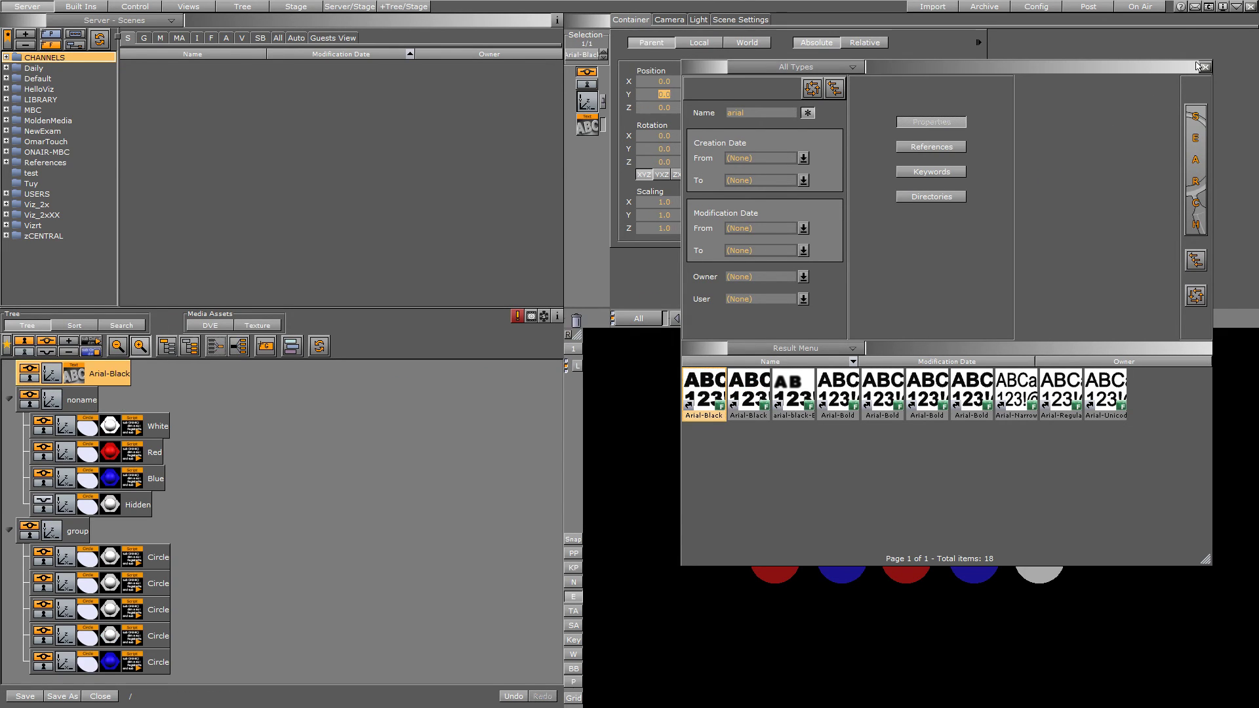
pyautogui.click(1205, 66)
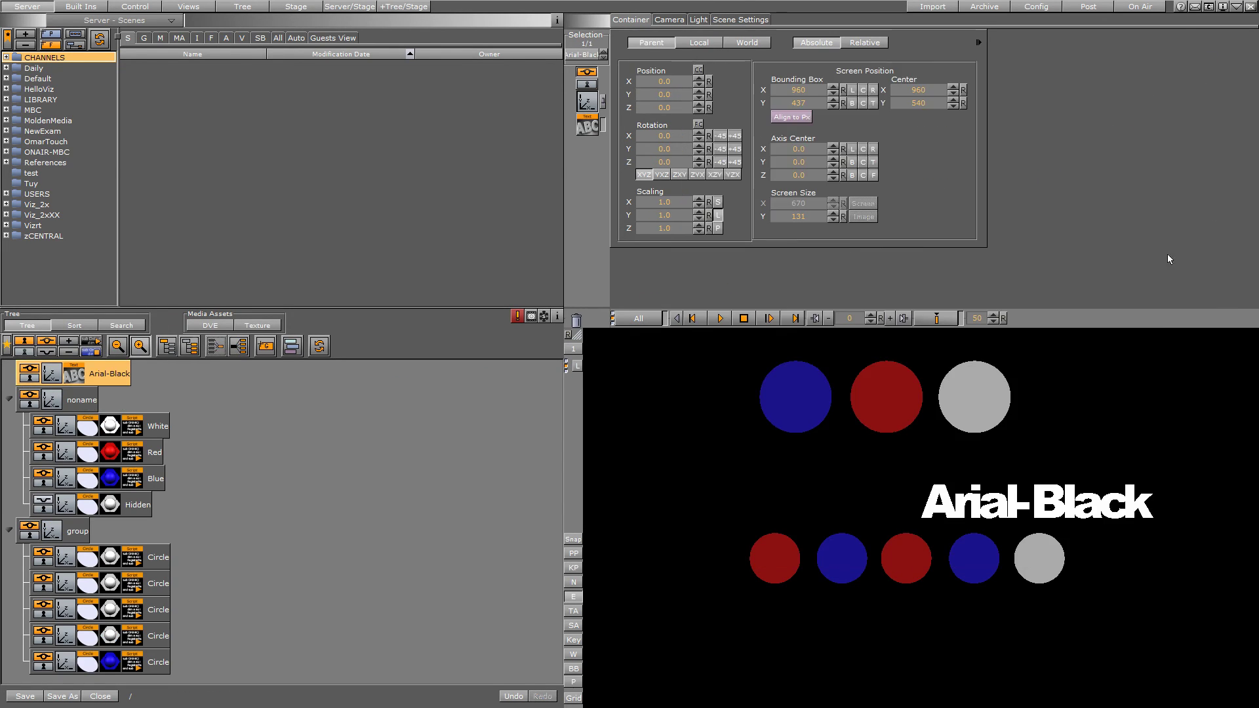
# - Set the new text's tracking to about 1.34 and change its content to "You Choosed:"
pyautogui.click(76, 373)
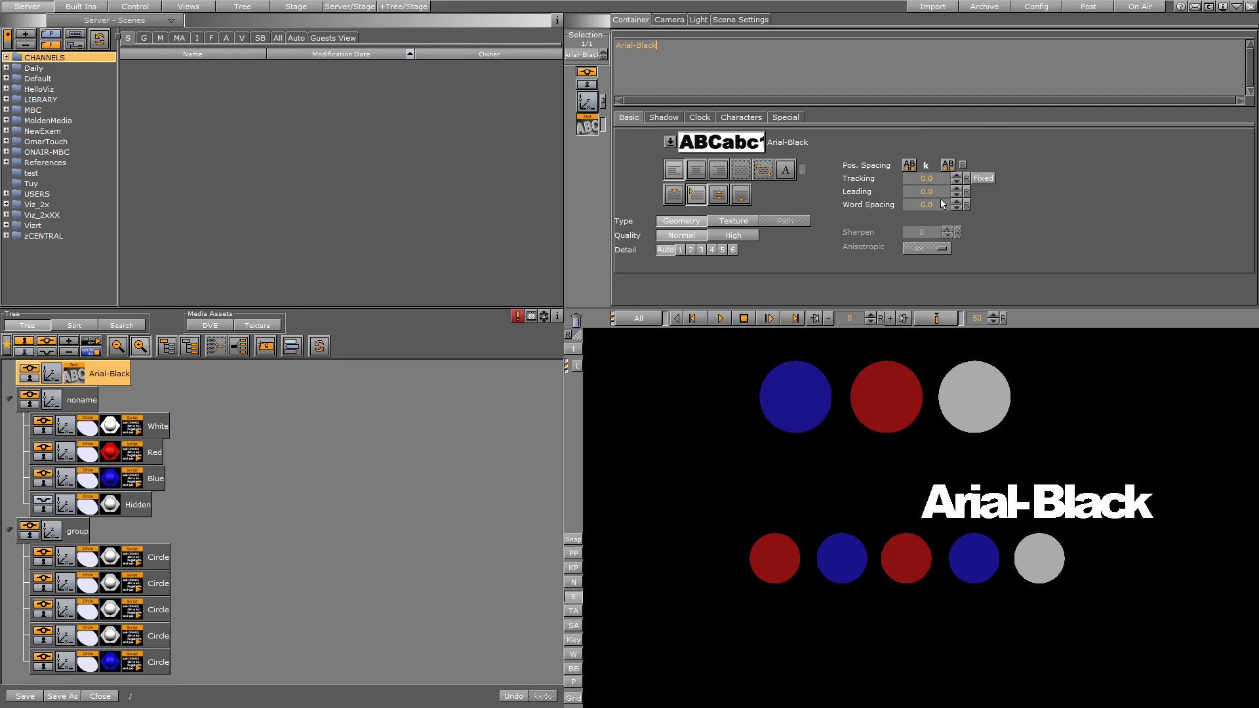
pyautogui.moveTo(929, 179)
pyautogui.mouseDown()
pyautogui.moveTo(939, 186)
pyautogui.moveTo(903, 190)
pyautogui.mouseUp()
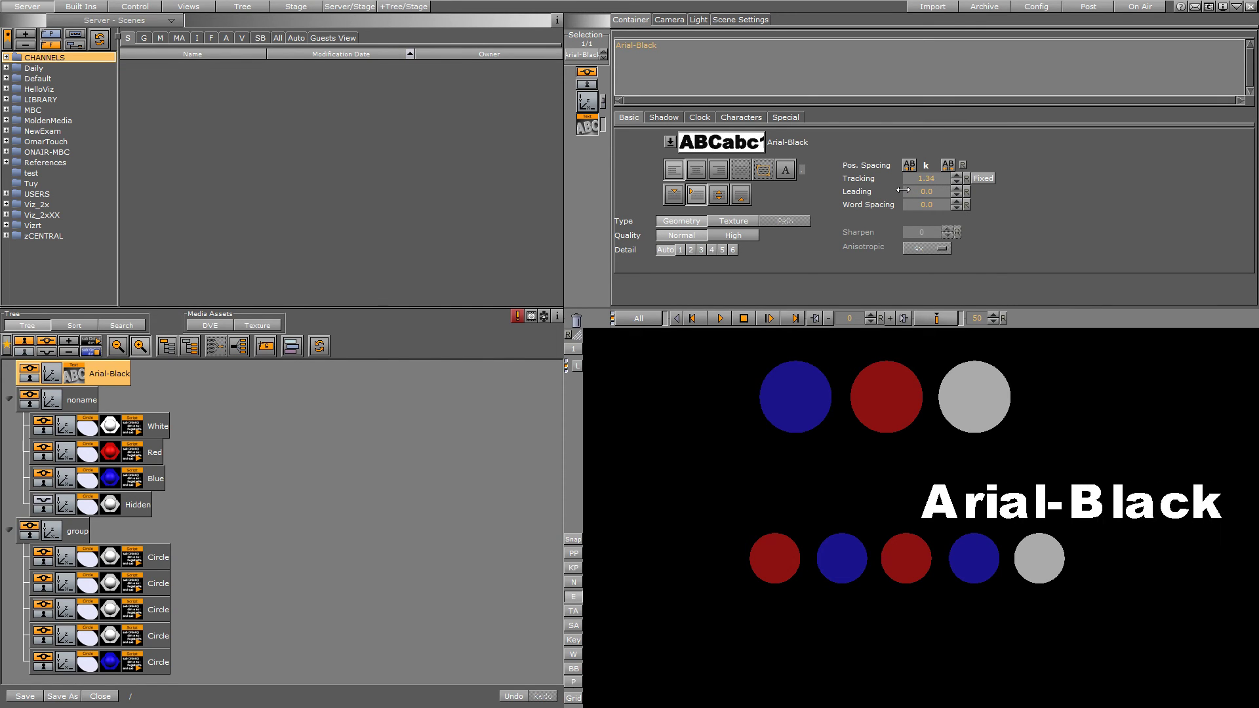
pyautogui.doubleClick(624, 46)
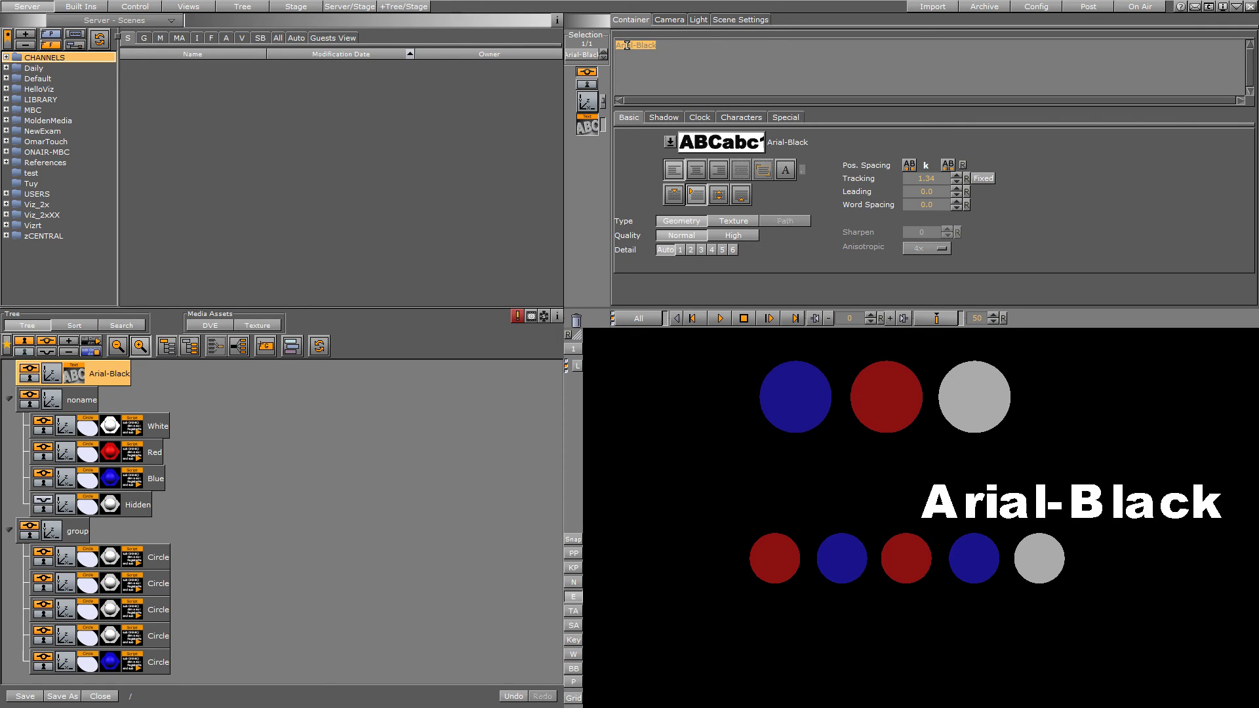
pyautogui.write('Yiou')
pyautogui.press('BackSpace')
pyautogui.press('BackSpace')
pyautogui.press('BackSpace')
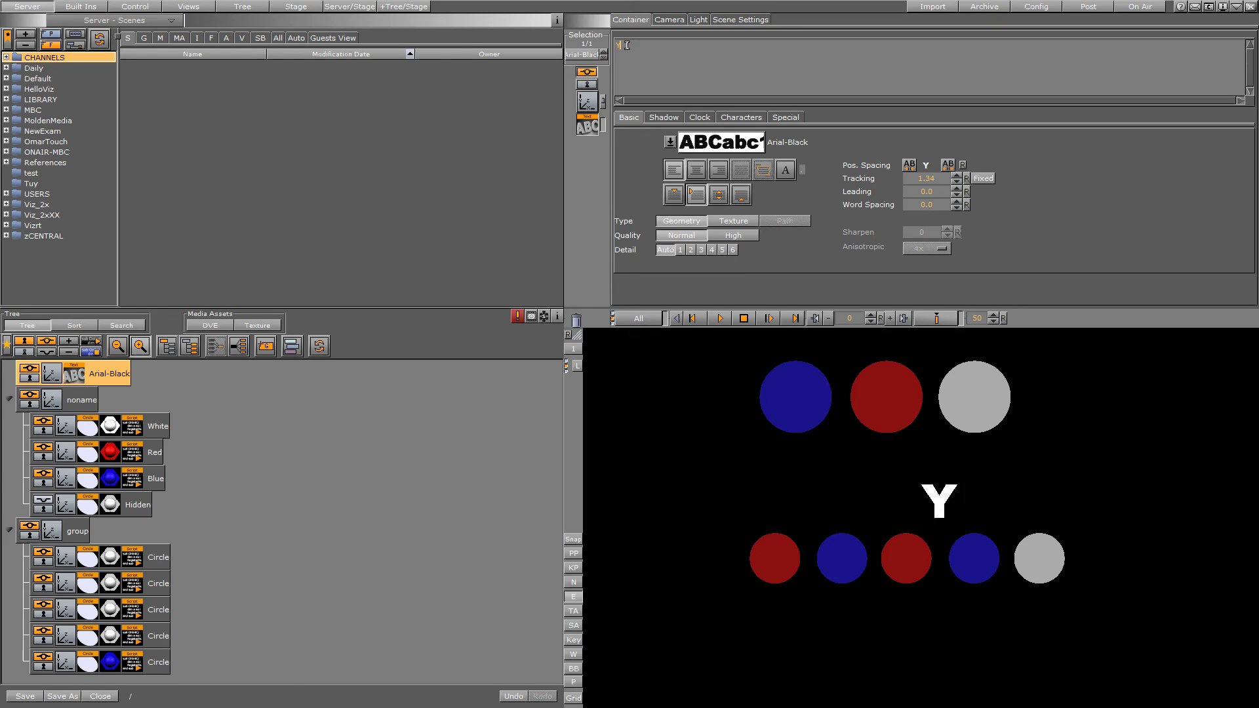
pyautogui.write('ou')
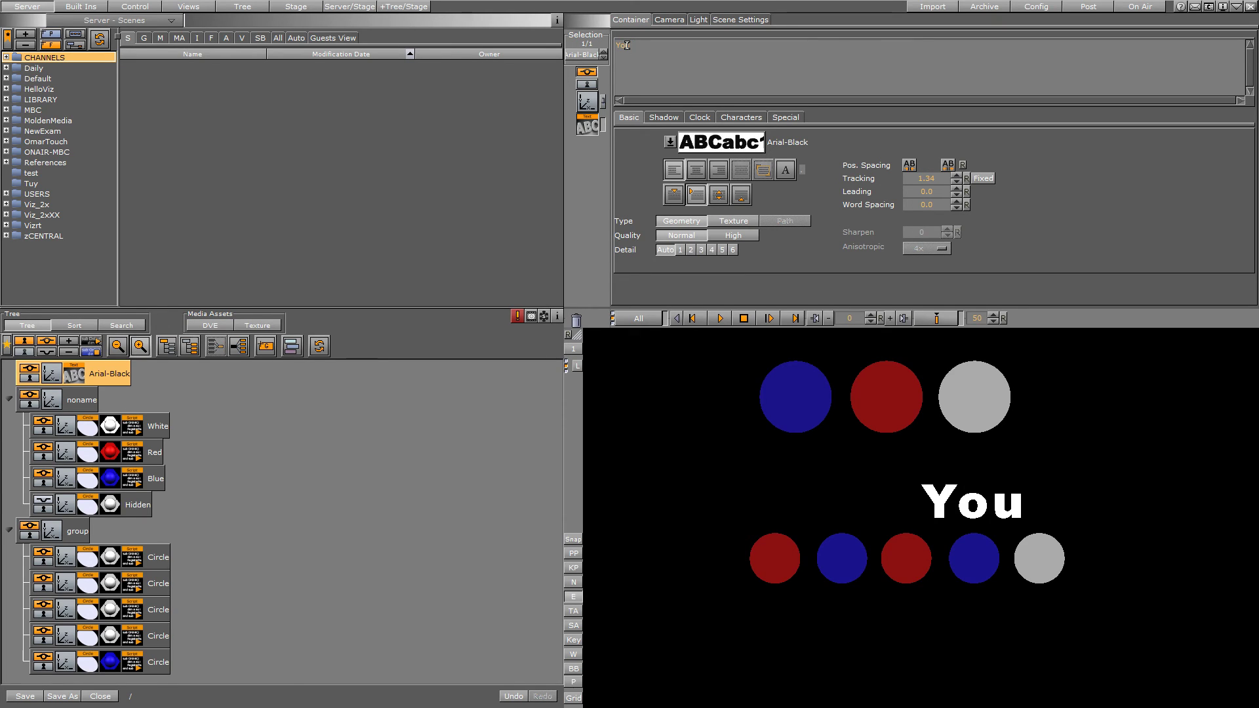
pyautogui.write(' Choosed:')
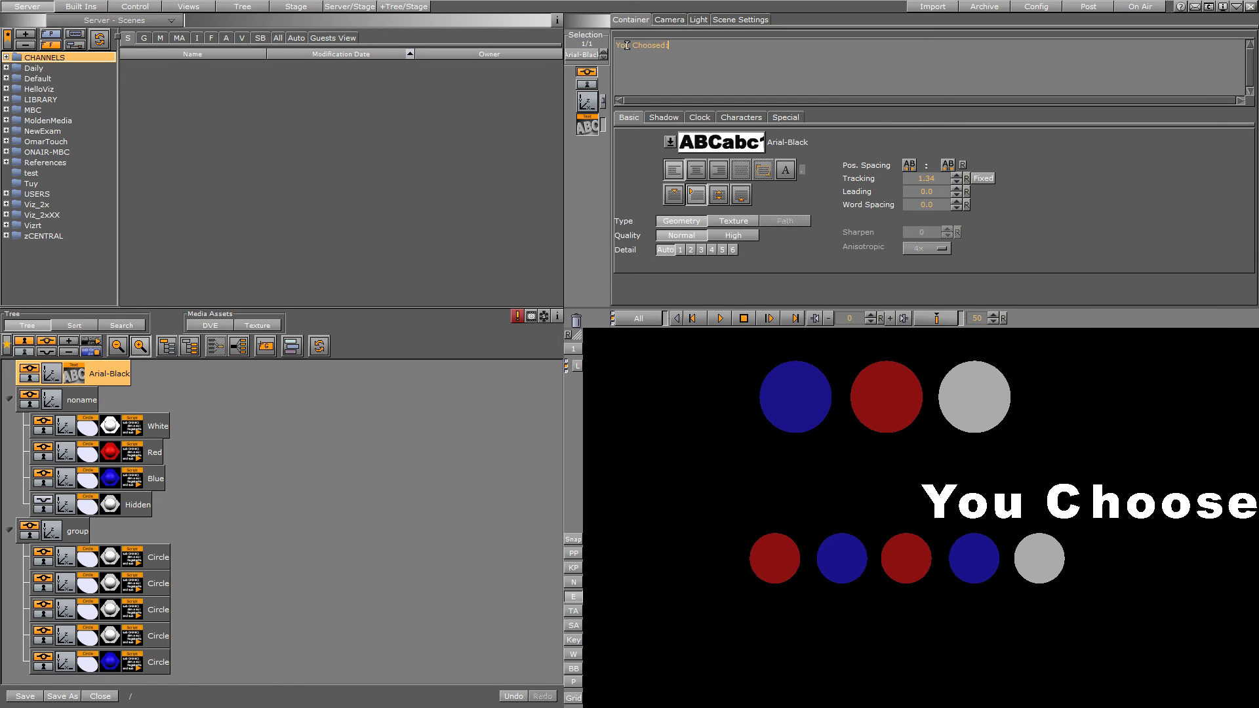
# - Scale the "You Choosed:" text to about 0.518 and move it to about X -292, Y 23.1
pyautogui.click(52, 373)
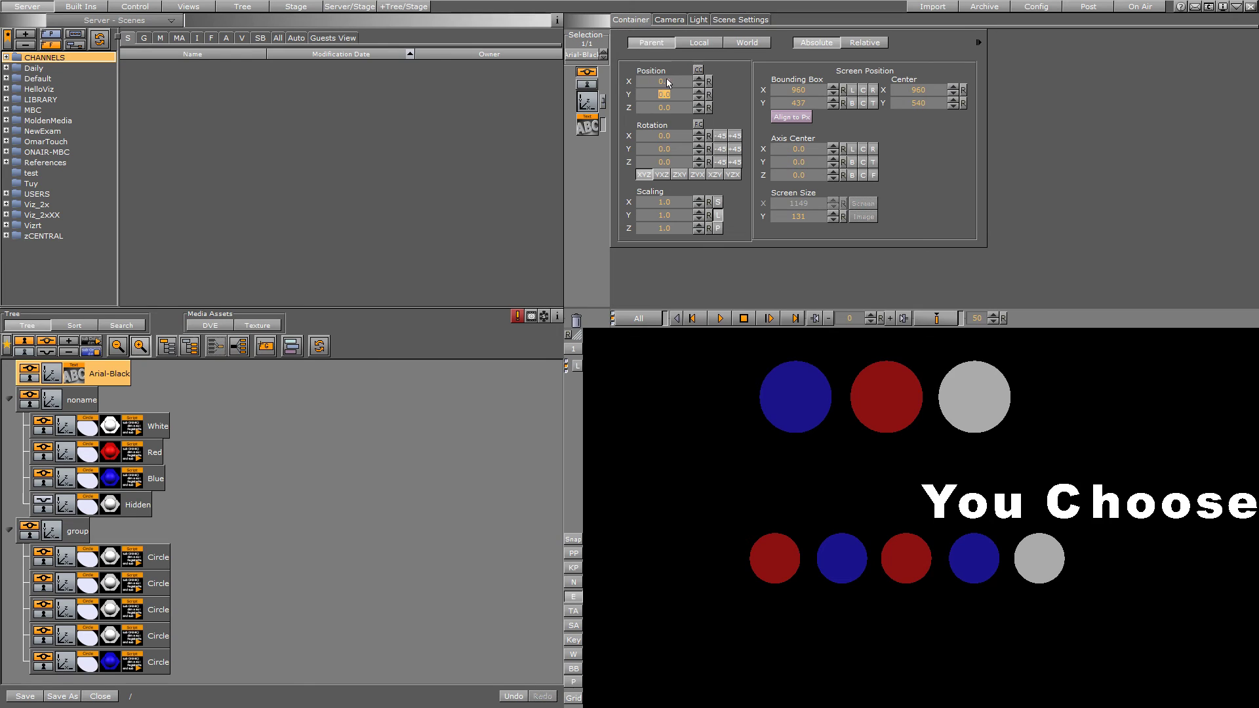
pyautogui.moveTo(664, 82); pyautogui.dragTo(472, 81)
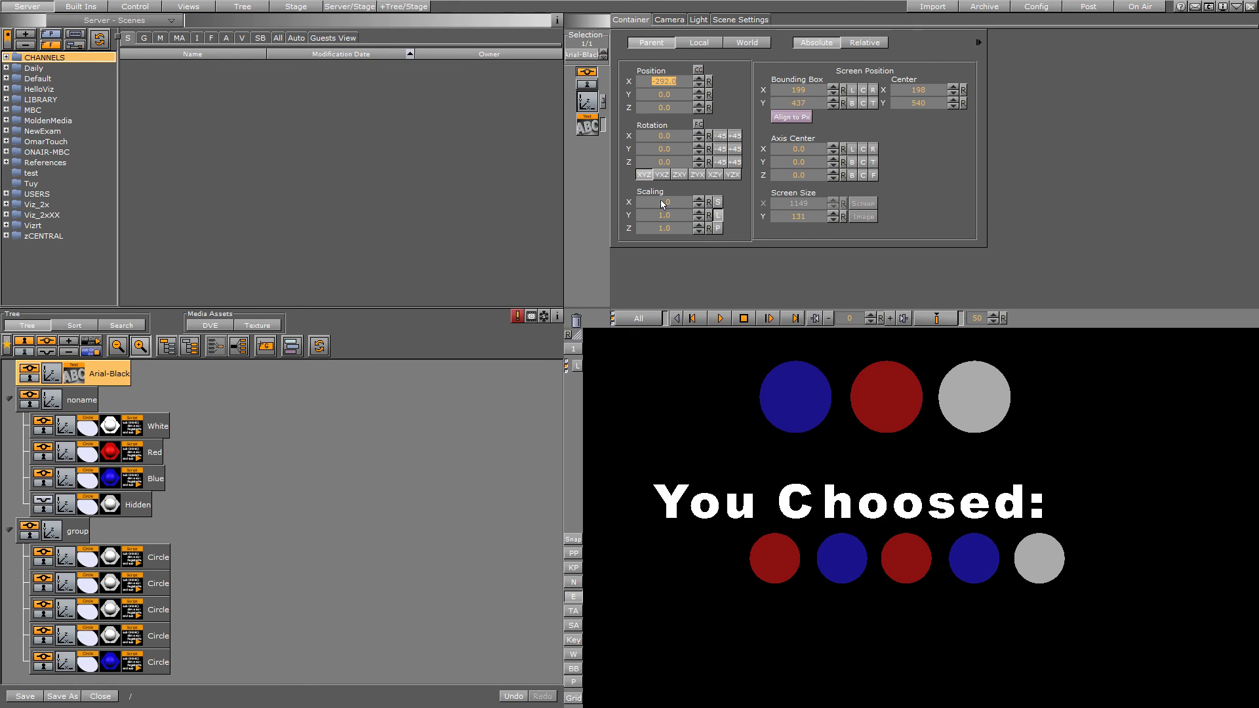
pyautogui.moveTo(664, 215); pyautogui.dragTo(362, 255)
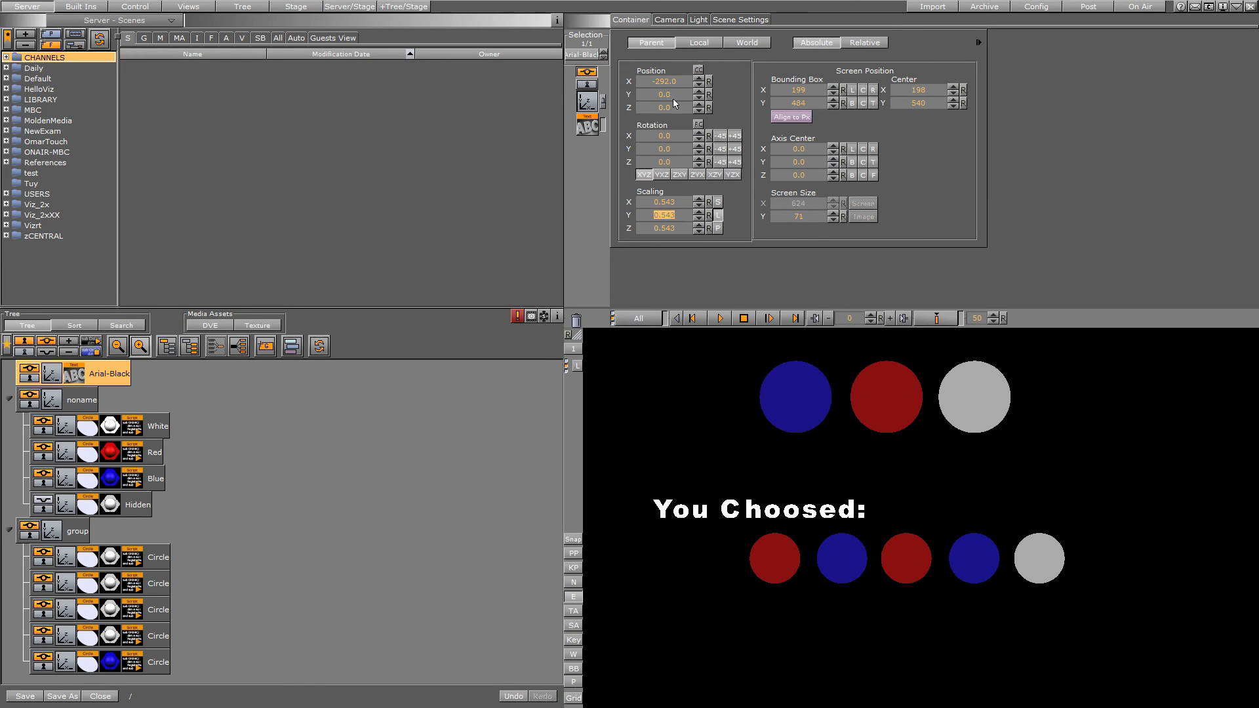
pyautogui.moveTo(673, 98); pyautogui.dragTo(671, 96)
pyautogui.moveTo(663, 215); pyautogui.dragTo(643, 217)
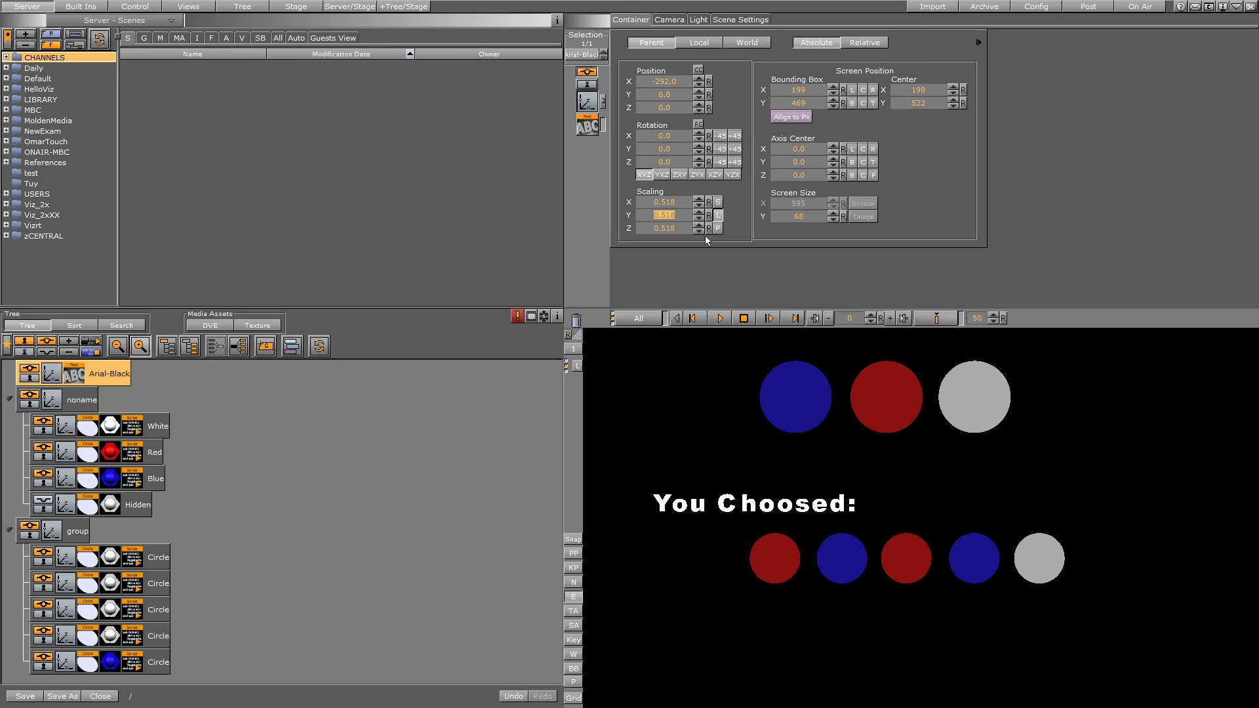
pyautogui.moveTo(667, 96); pyautogui.dragTo(672, 91)
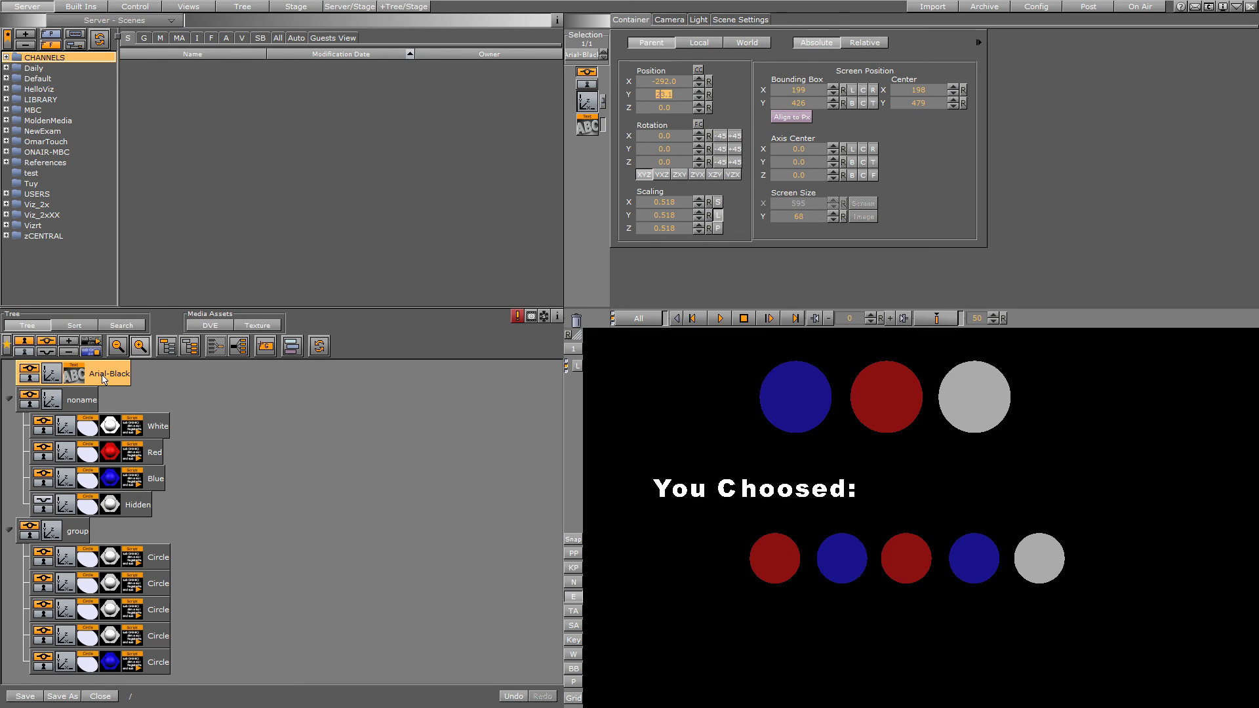
# - Duplicate the text container, rename the copy value, and move it along X to sit directly after "You Choosed:"
pyautogui.keyDown('ctrl'); pyautogui.moveTo(103, 379); pyautogui.dragTo(84, 388); pyautogui.keyUp('ctrl')
pyautogui.click(108, 404)
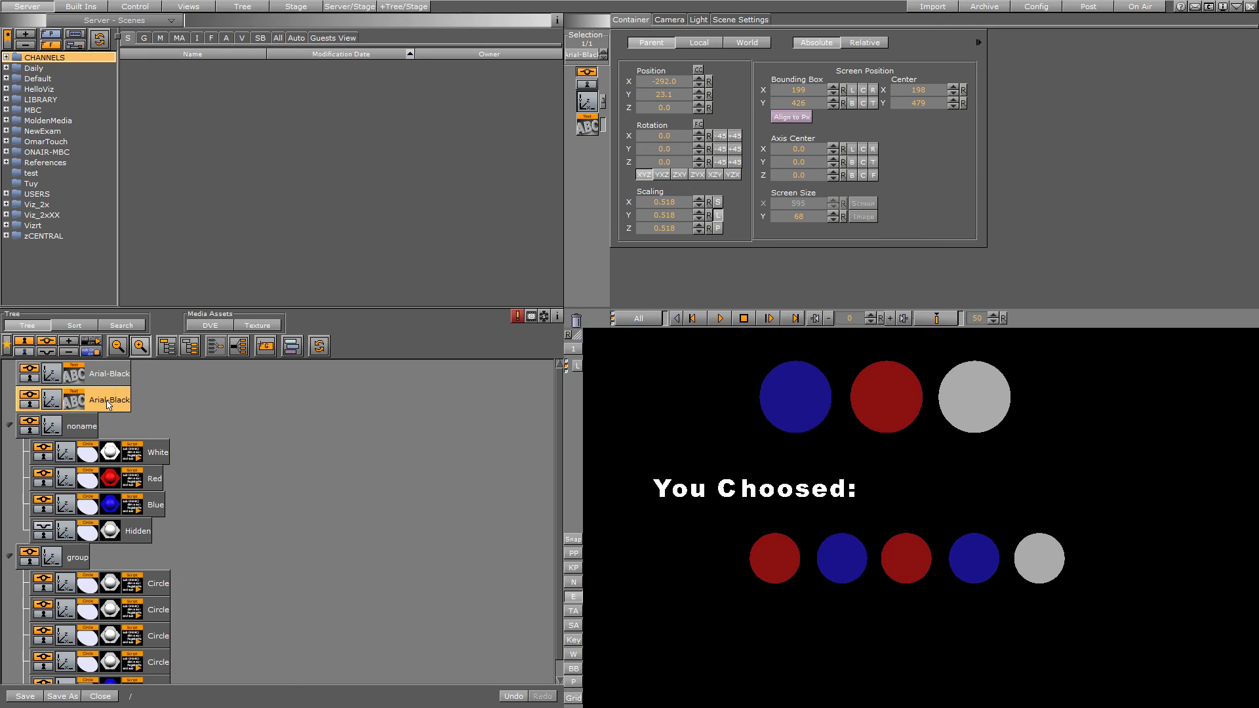
pyautogui.click(108, 402)
pyautogui.write('Malue')
pyautogui.press('Return')
pyautogui.moveTo(655, 84); pyautogui.dragTo(1106, 107)
# - Clear the text content of the value container and show its transformation settings
pyautogui.click(587, 126)
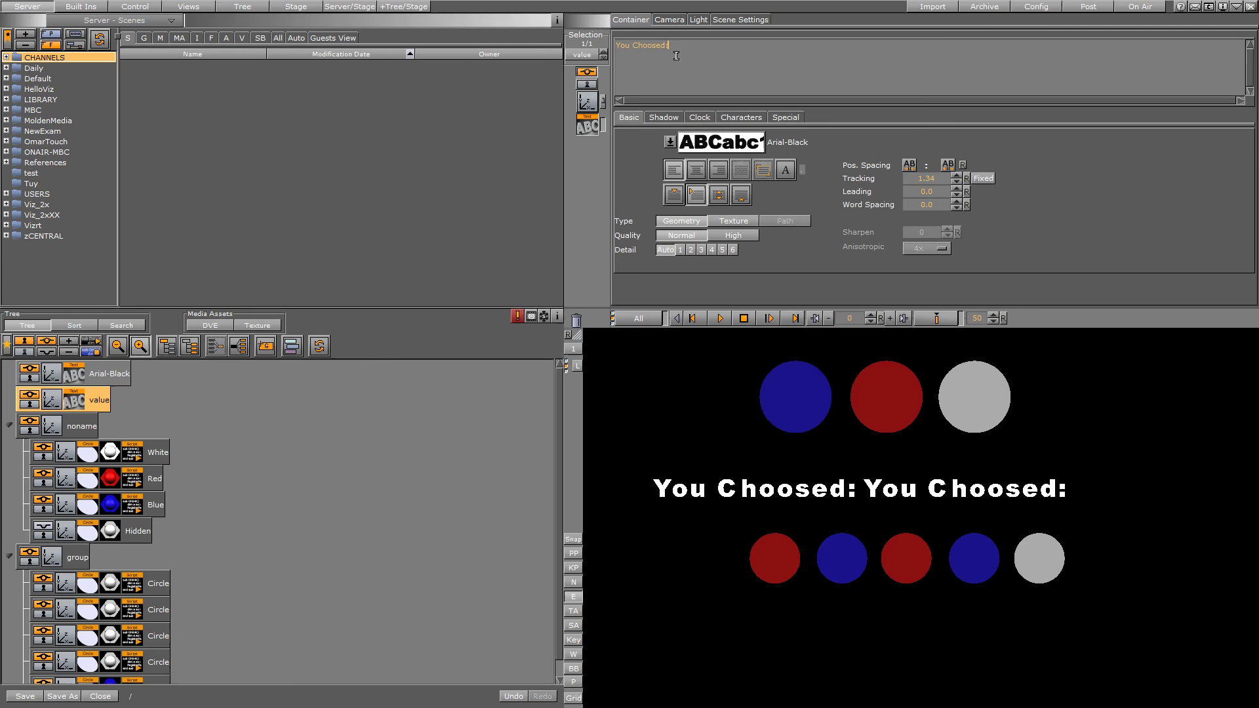
pyautogui.tripleClick(665, 45)
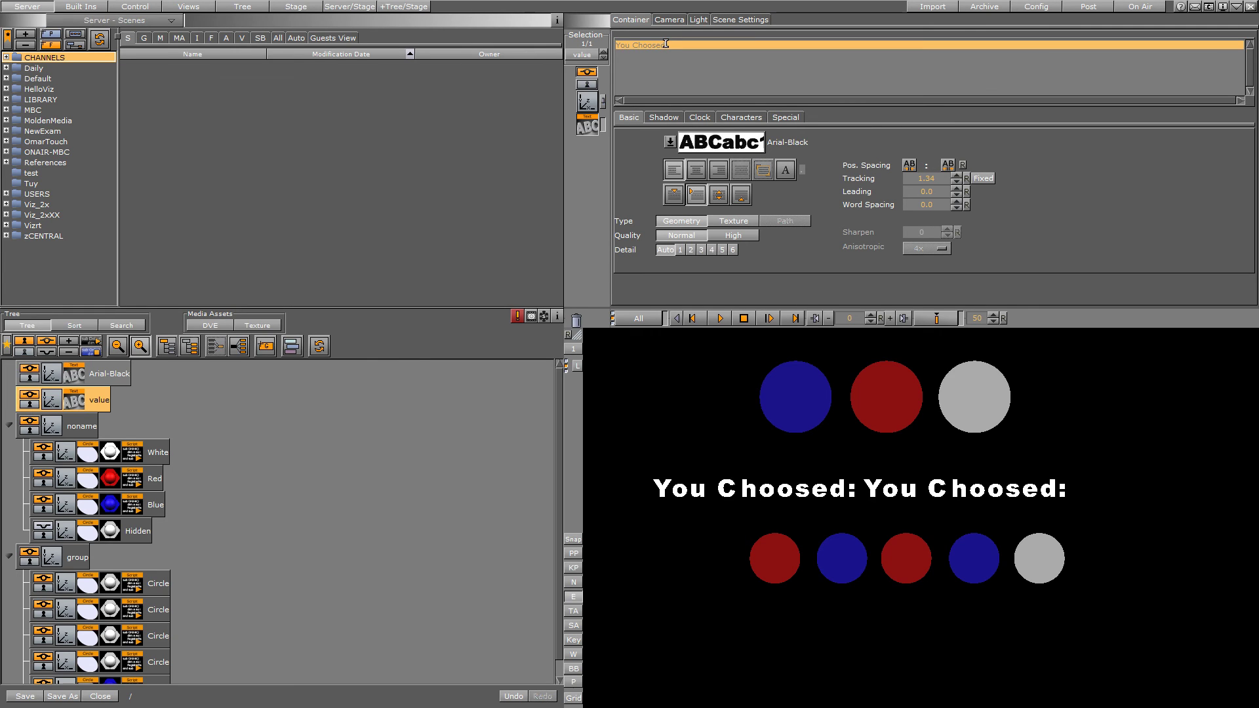
pyautogui.press('Delete')
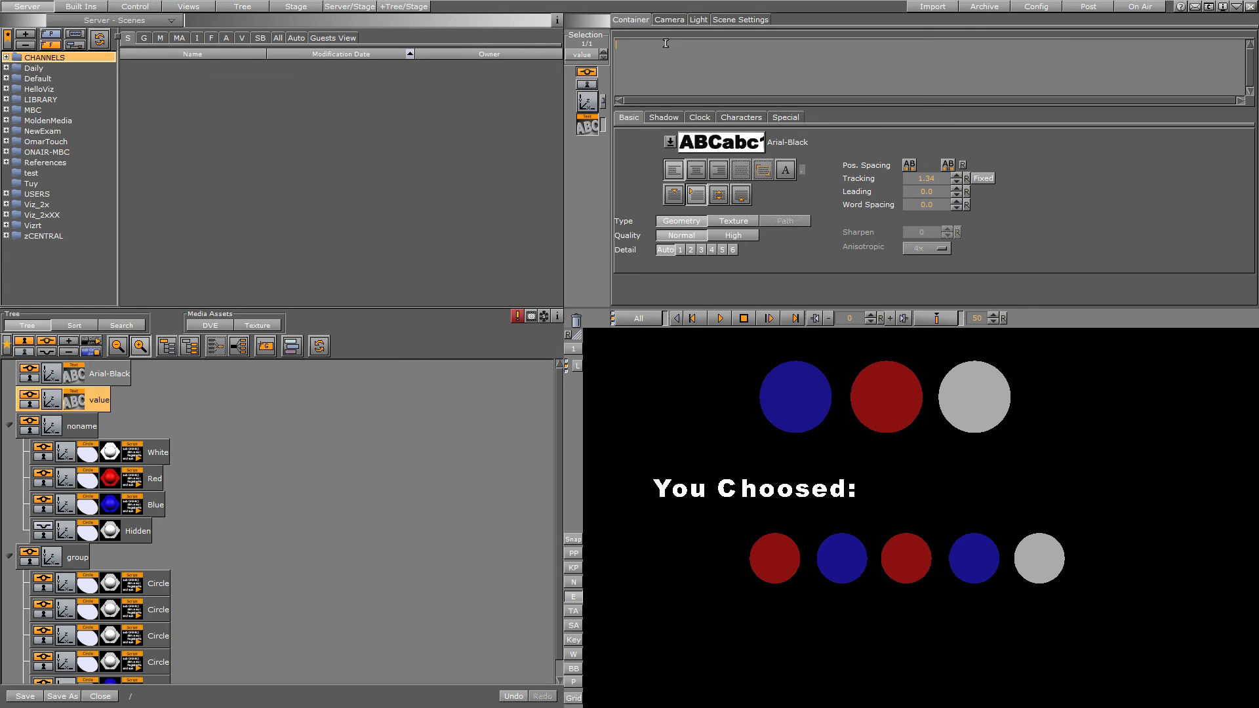
pyautogui.click(52, 400)
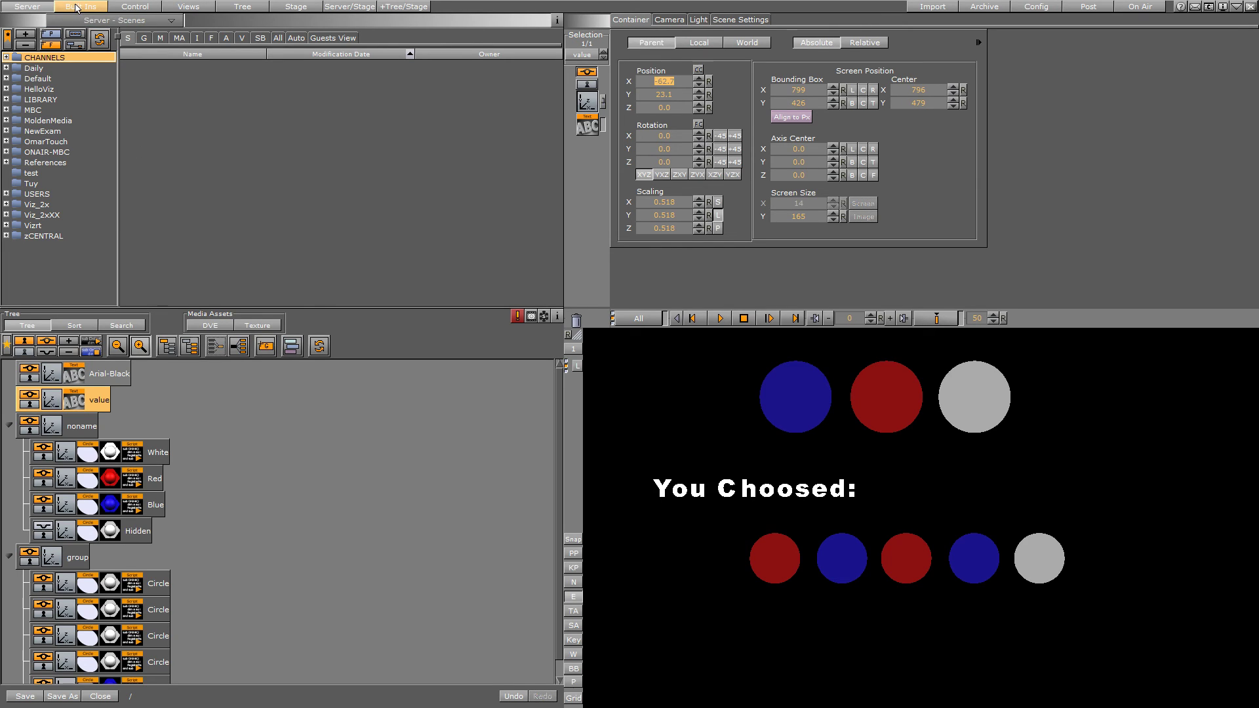
# - Add the line dim value = Scene.findContainer("value") below the Hidden declaration in the White container's script
pyautogui.click(129, 454)
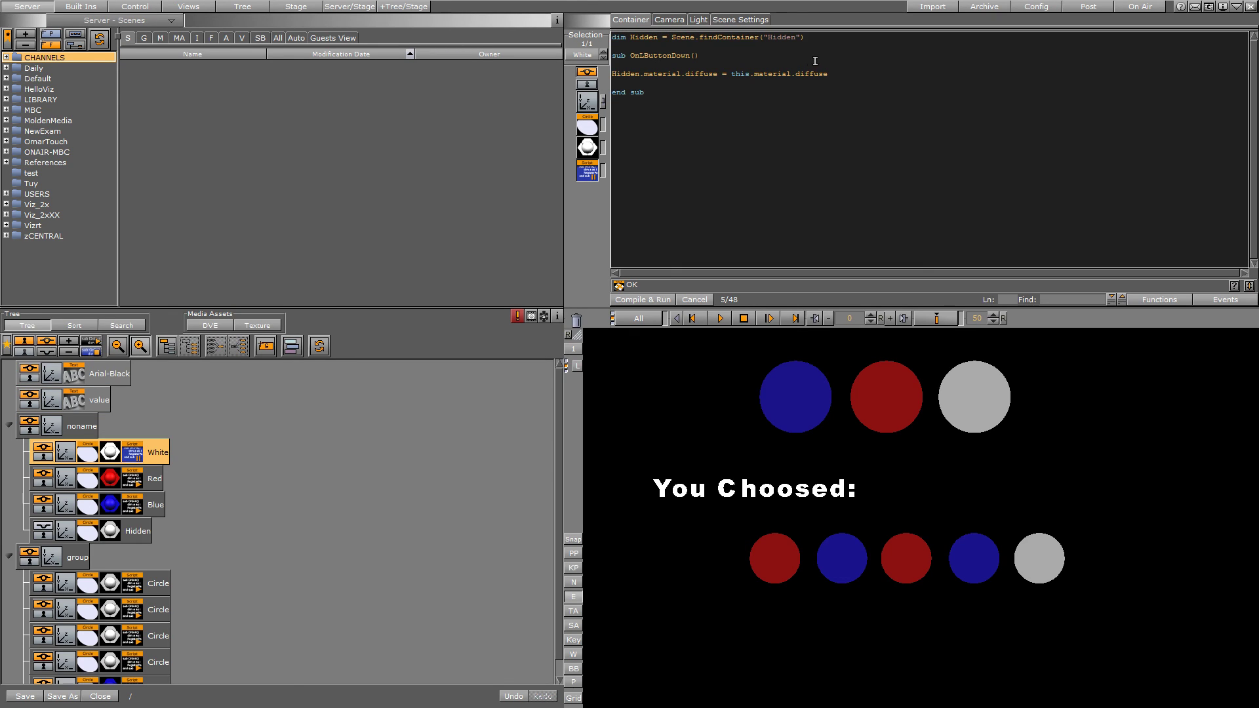
pyautogui.tripleClick(812, 38)
pyautogui.hotkey('ctrl', 'c')
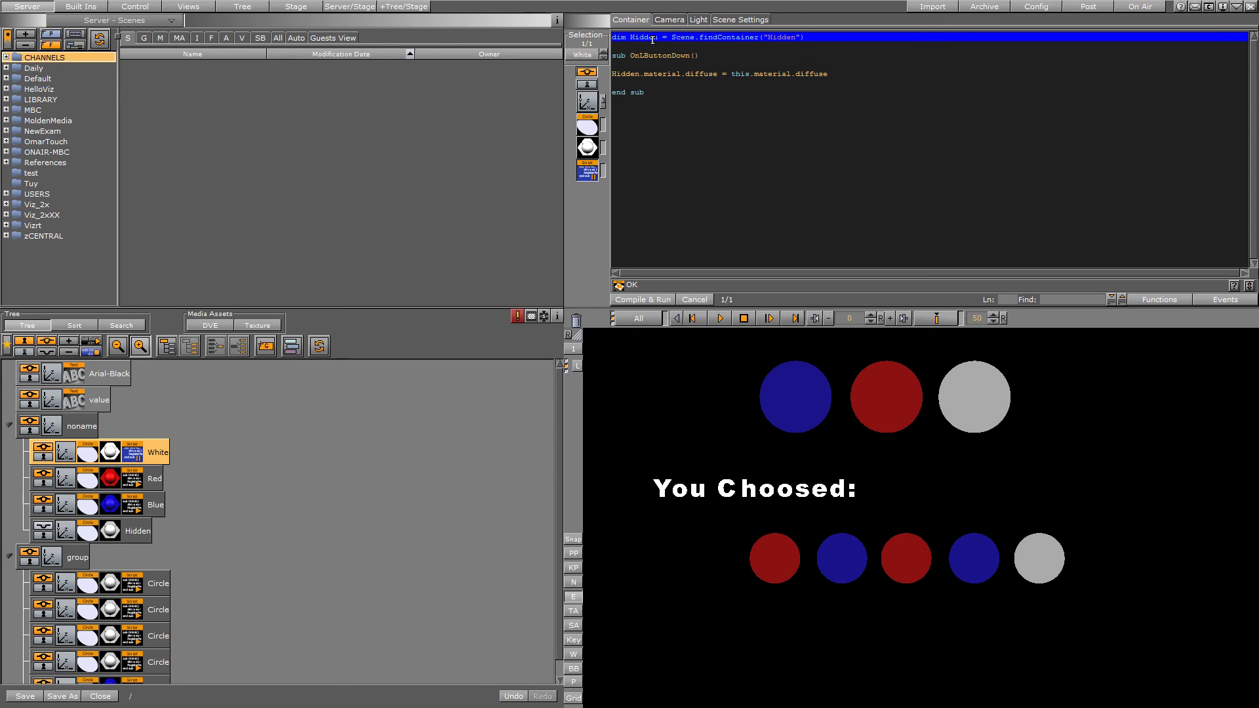
pyautogui.press('Delete')
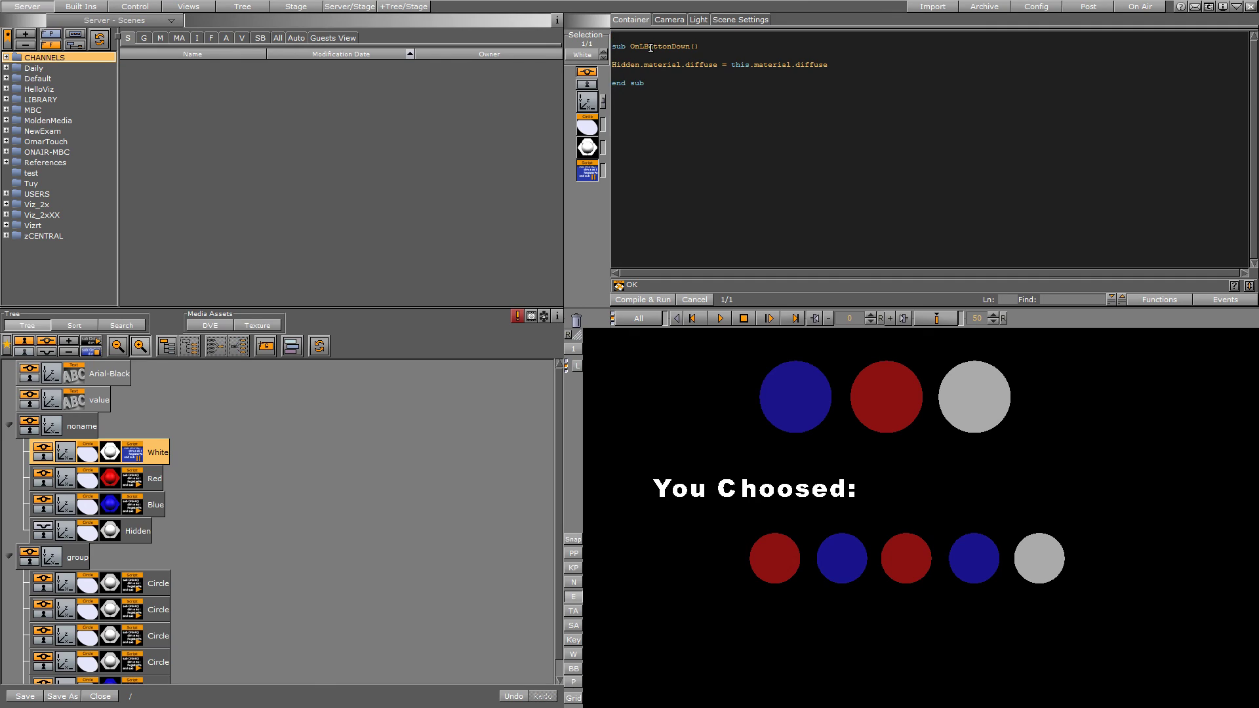
pyautogui.hotkey('ctrl', 'z')
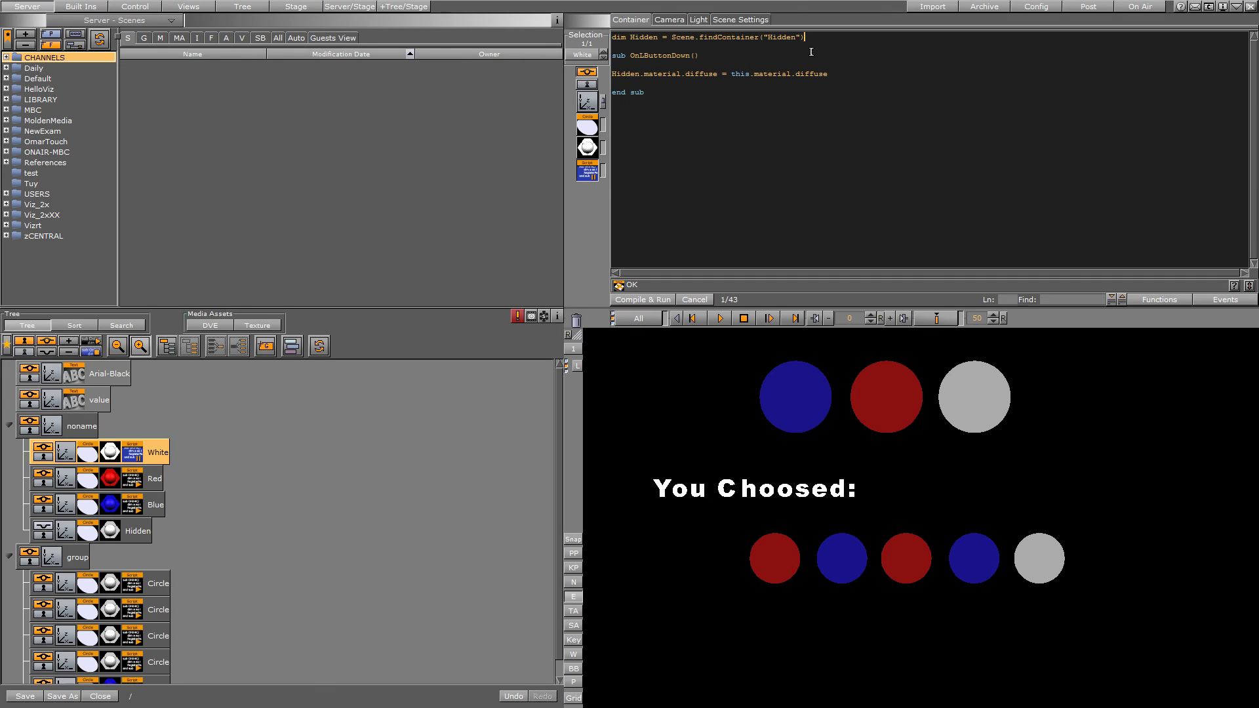
pyautogui.press('Return')
pyautogui.hotkey('ctrl', 'v')
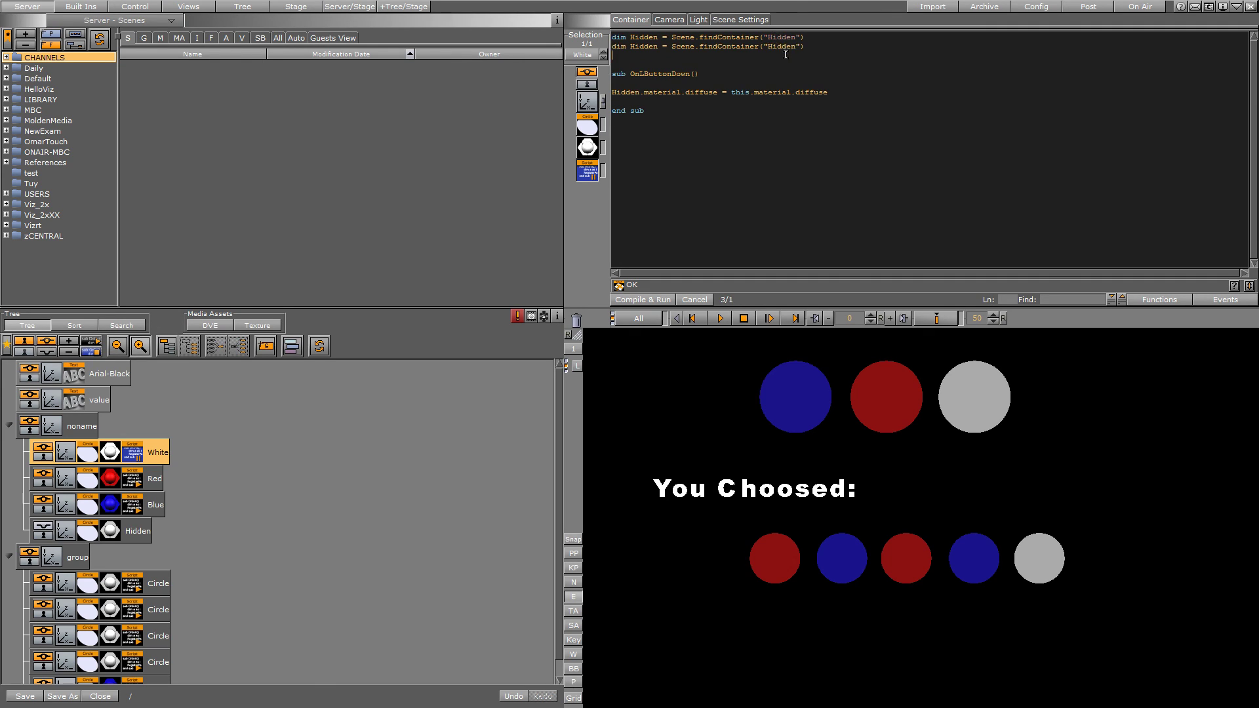
pyautogui.moveTo(657, 47); pyautogui.dragTo(658, 48)
pyautogui.click(631, 47)
pyautogui.write('value')
pyautogui.moveTo(792, 47); pyautogui.dragTo(766, 48)
pyautogui.write('value')
# - Add value.geometry.text = ("White") inside OnLButtonDown of the White script, and compile and run it
pyautogui.click(711, 75)
pyautogui.press('Return')
pyautogui.press('Return')
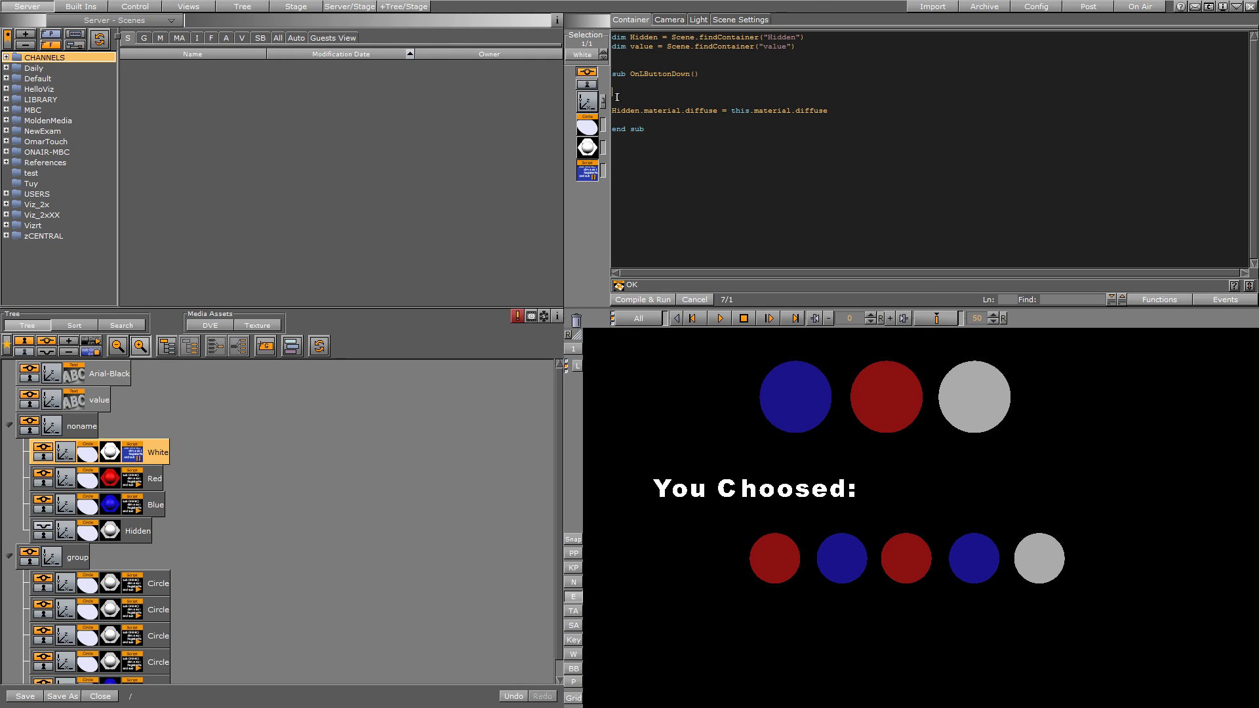
pyautogui.write('value.geometry.text')
pyautogui.write('= ("White")')
pyautogui.moveTo(655, 110); pyautogui.dragTo(613, 92)
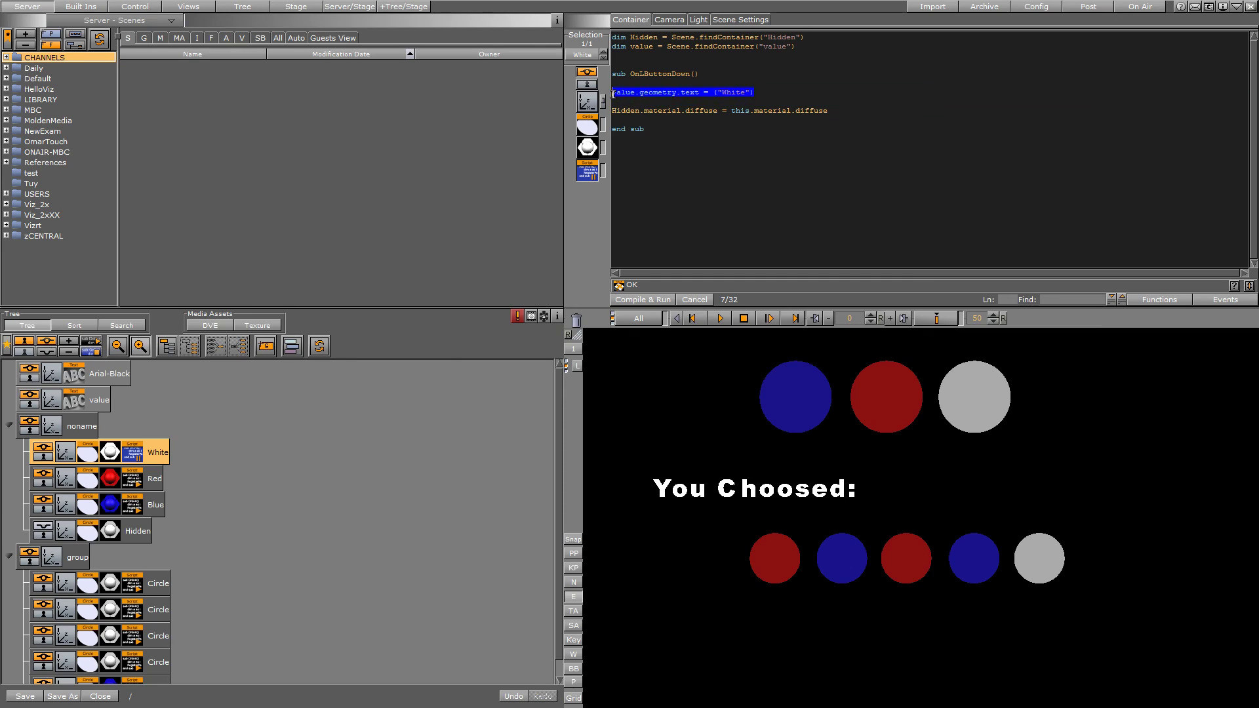
pyautogui.click(648, 301)
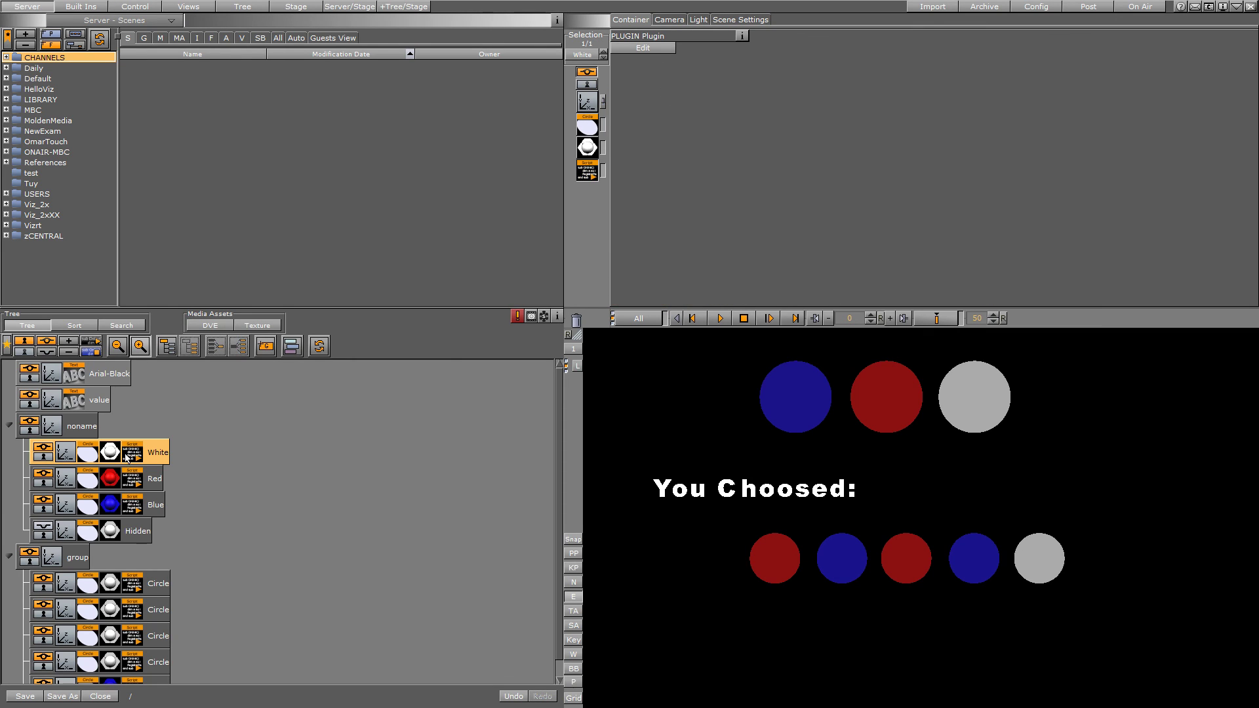
# - Copy the White script onto the Red container, change its text value to "Red", and compile and run it
pyautogui.moveTo(133, 454); pyautogui.dragTo(137, 482)
pyautogui.click(643, 48)
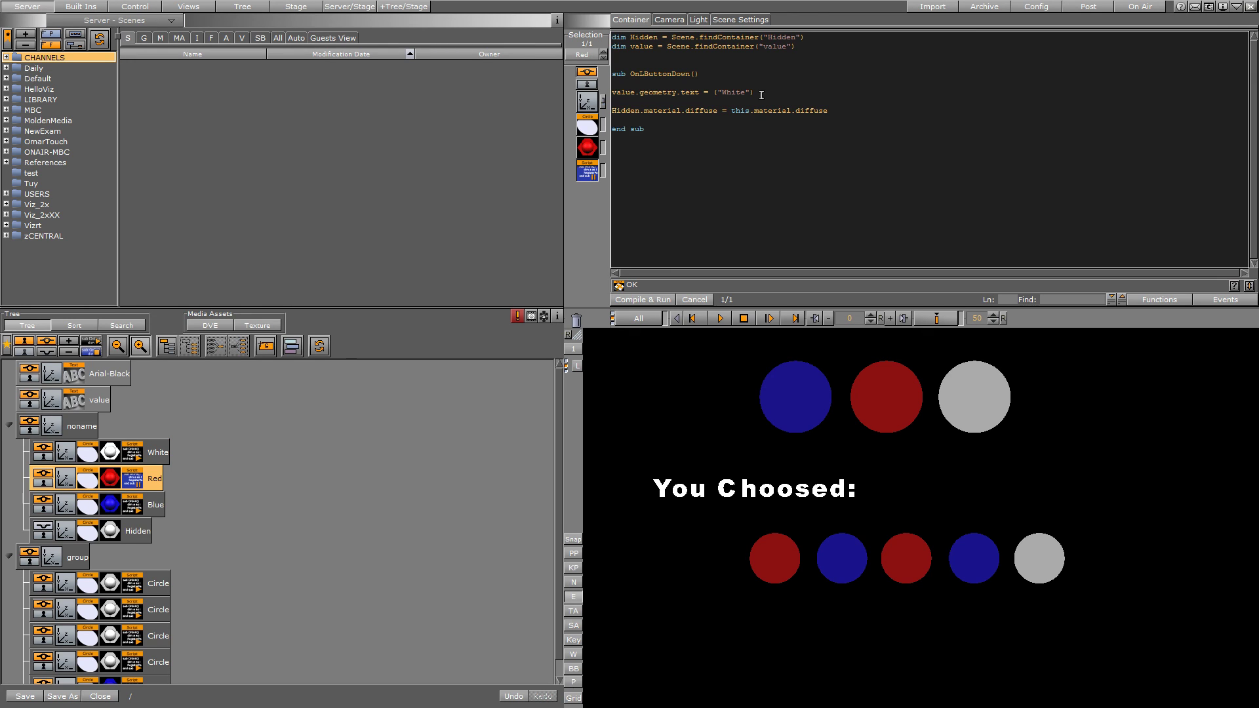
pyautogui.moveTo(746, 92); pyautogui.dragTo(721, 92)
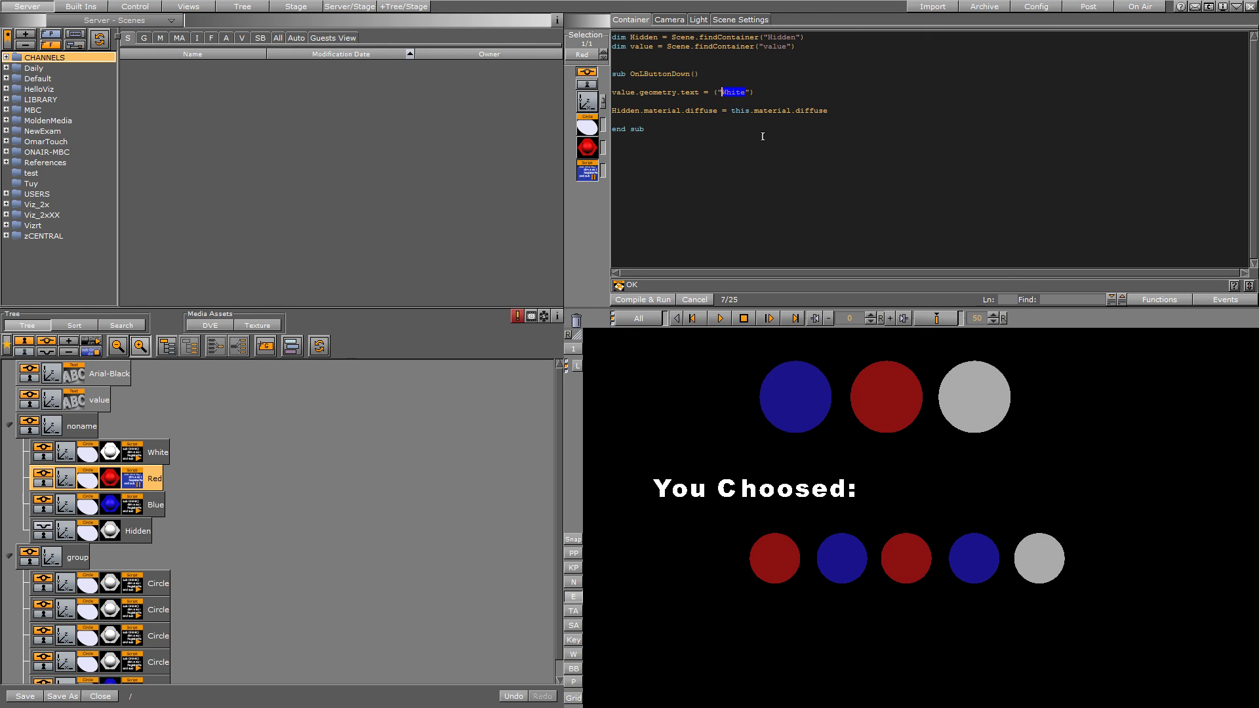
pyautogui.write('Red')
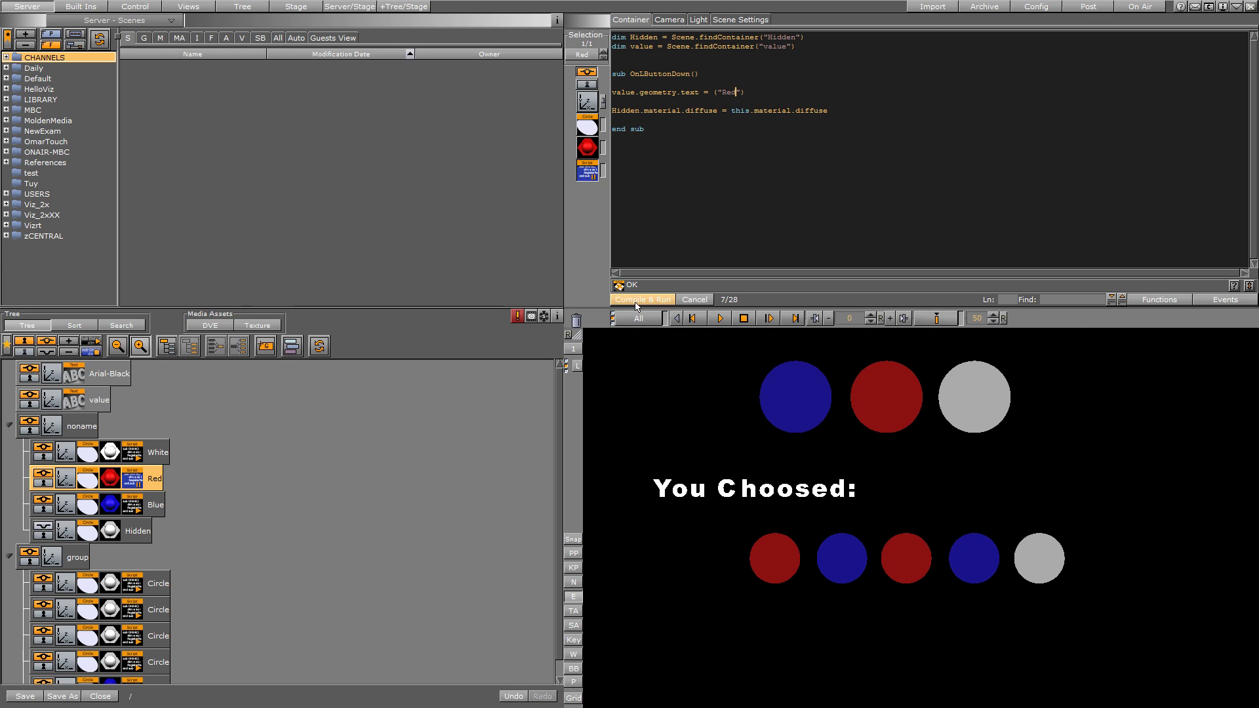
pyautogui.click(643, 299)
# - Give the Blue container the same script with its text value changed to "Blue", and compile and run it
pyautogui.click(134, 508)
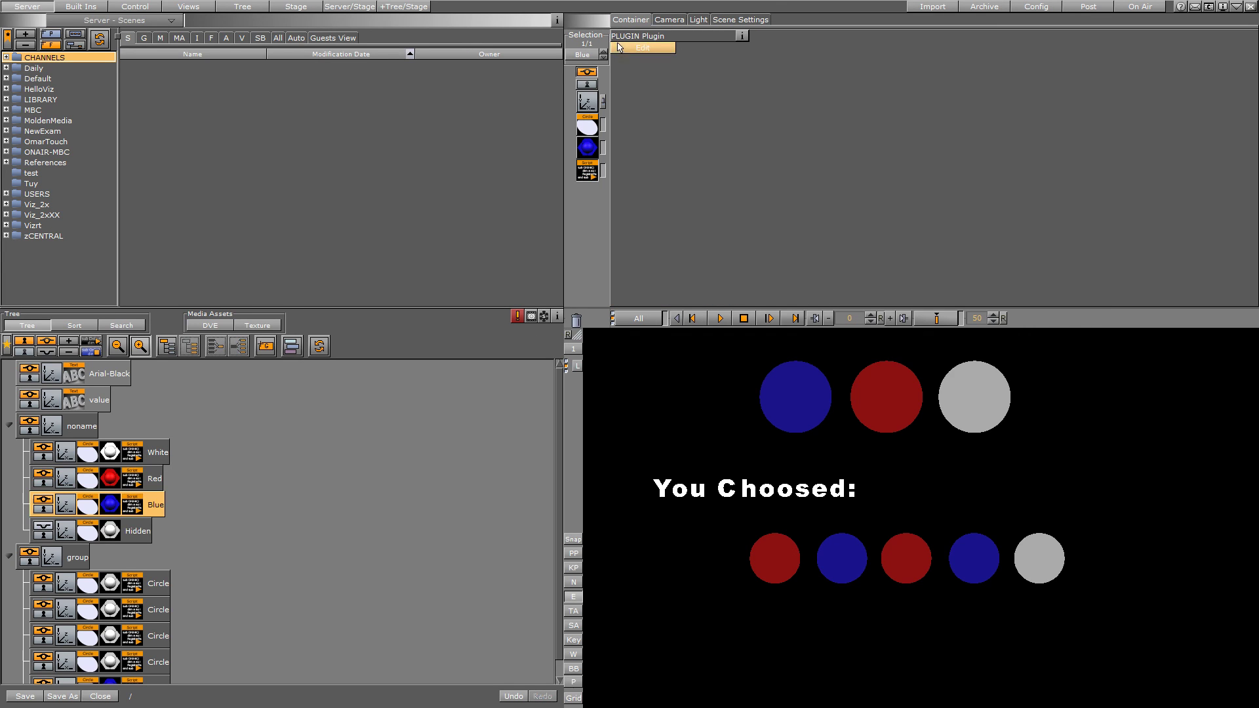
pyautogui.moveTo(722, 92); pyautogui.dragTo(746, 92)
pyautogui.write('Blu')
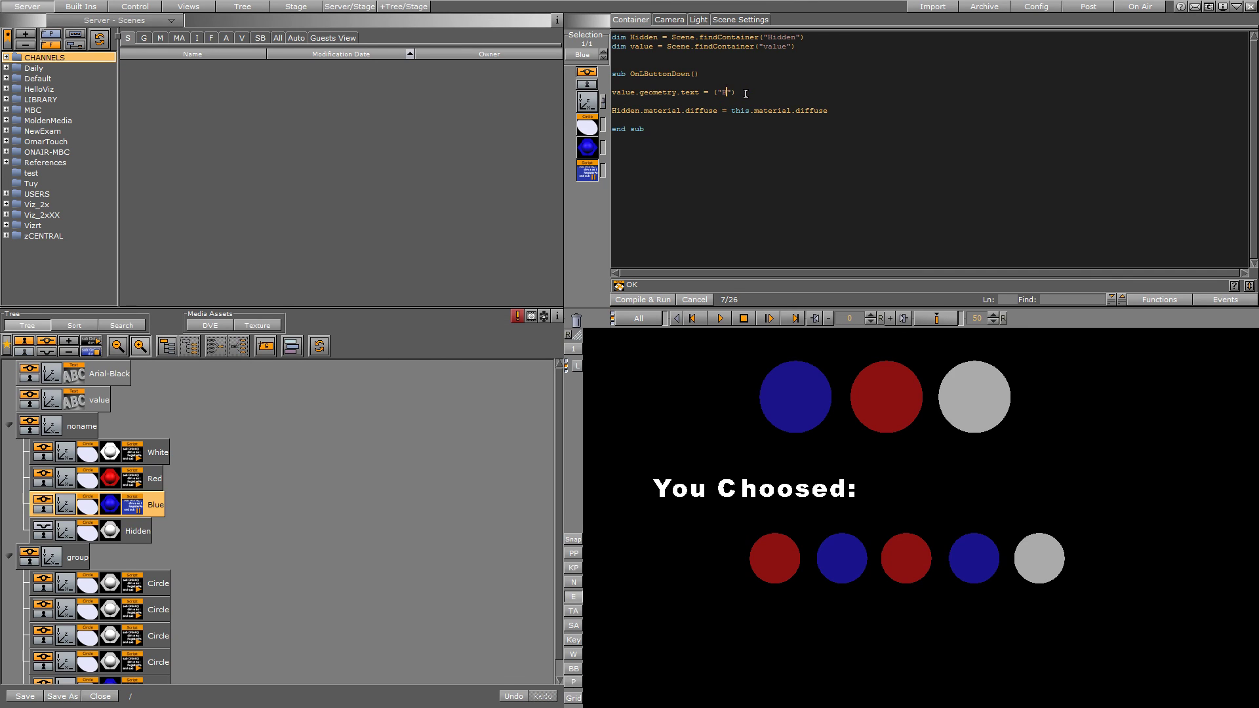
pyautogui.click(657, 299)
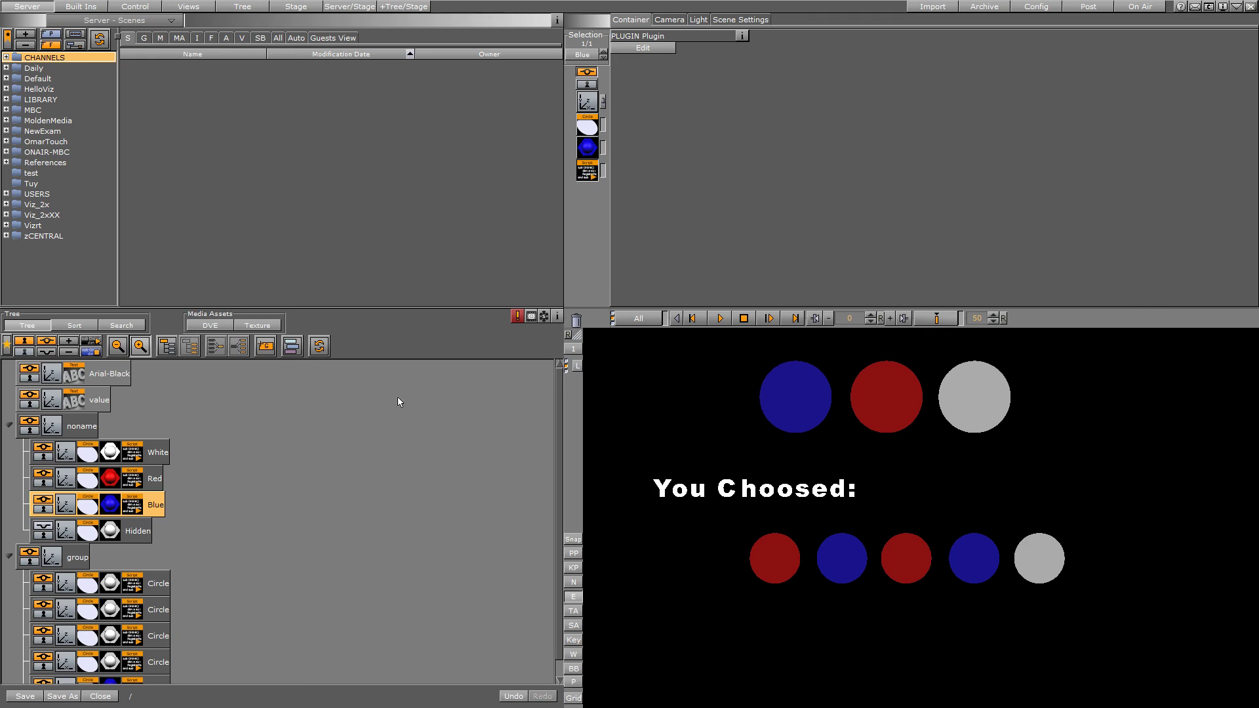
# - Test the red, blue and white color buttons with the chosen-color text, and apply white and blue to circles in the lower row
pyautogui.click(905, 406)
pyautogui.click(813, 399)
pyautogui.click(975, 397)
pyautogui.click(894, 405)
pyautogui.click(827, 404)
pyautogui.click(966, 421)
pyautogui.click(990, 558)
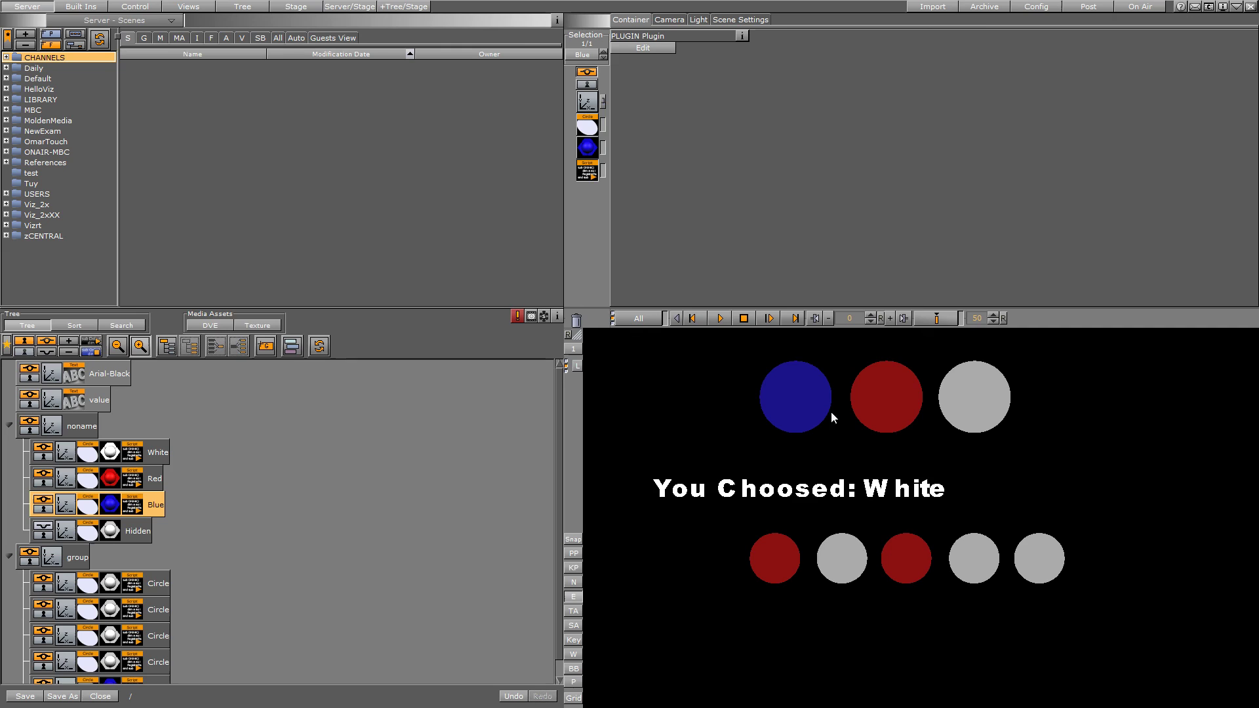
pyautogui.click(792, 391)
pyautogui.click(1048, 564)
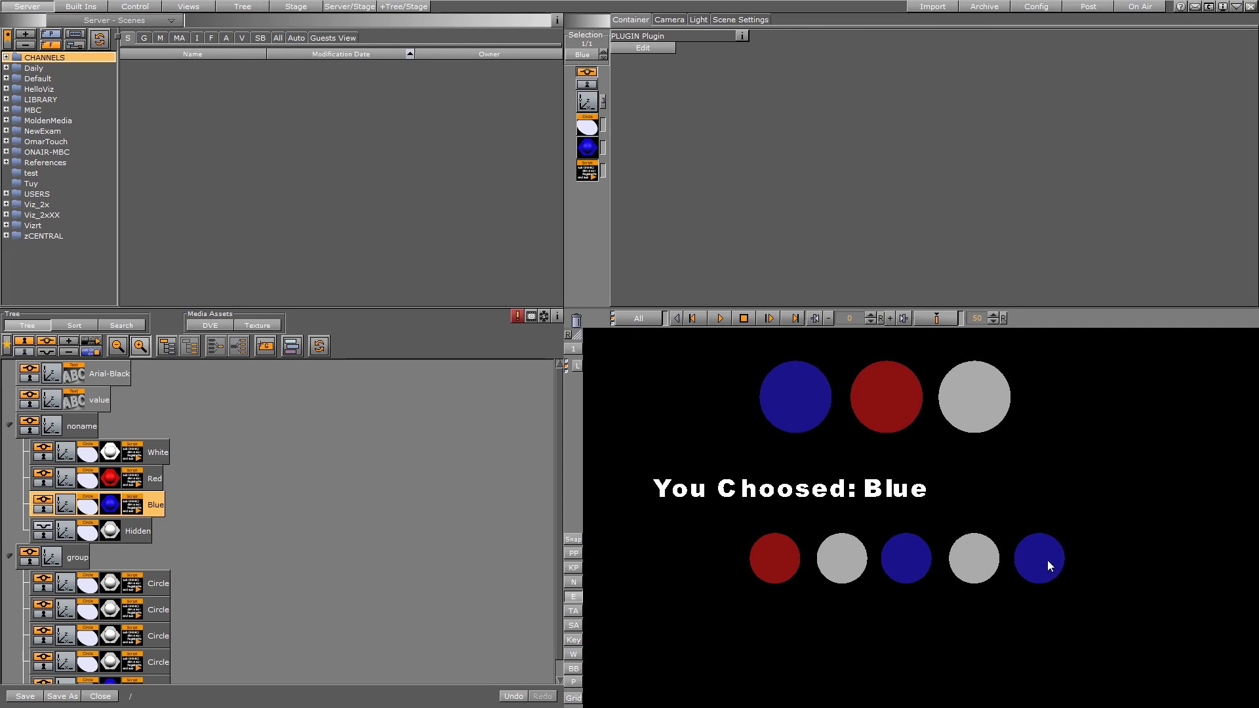